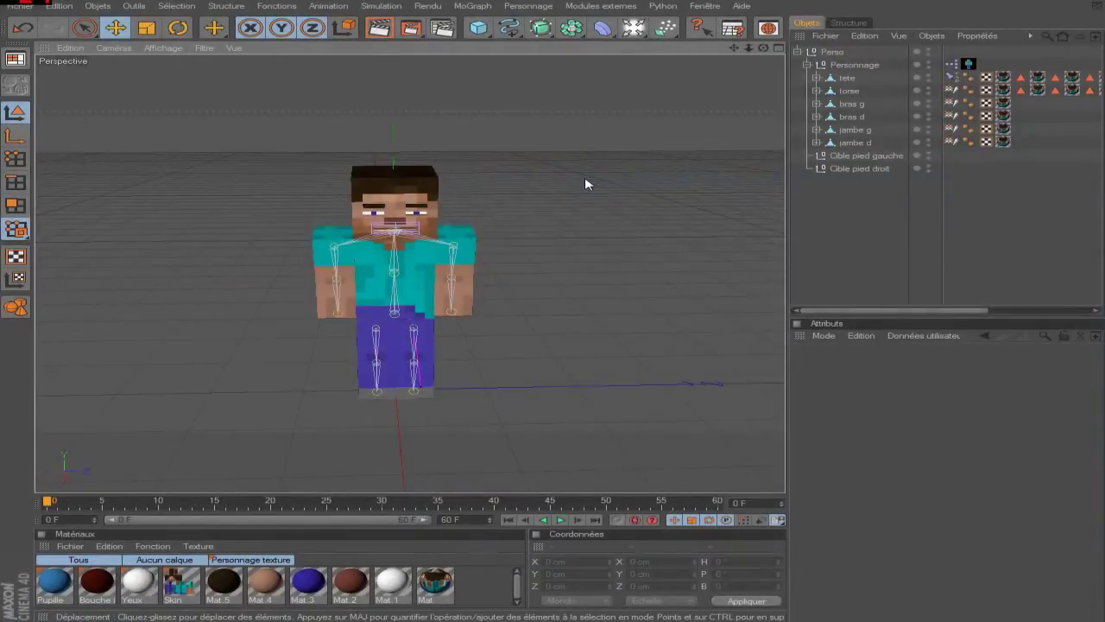
- Zoom and pan the viewport to frame the Minecraft character
{"action": "scroll", "coordinate": [585, 184], "scroll_direction": "up", "scroll_amount": 2}
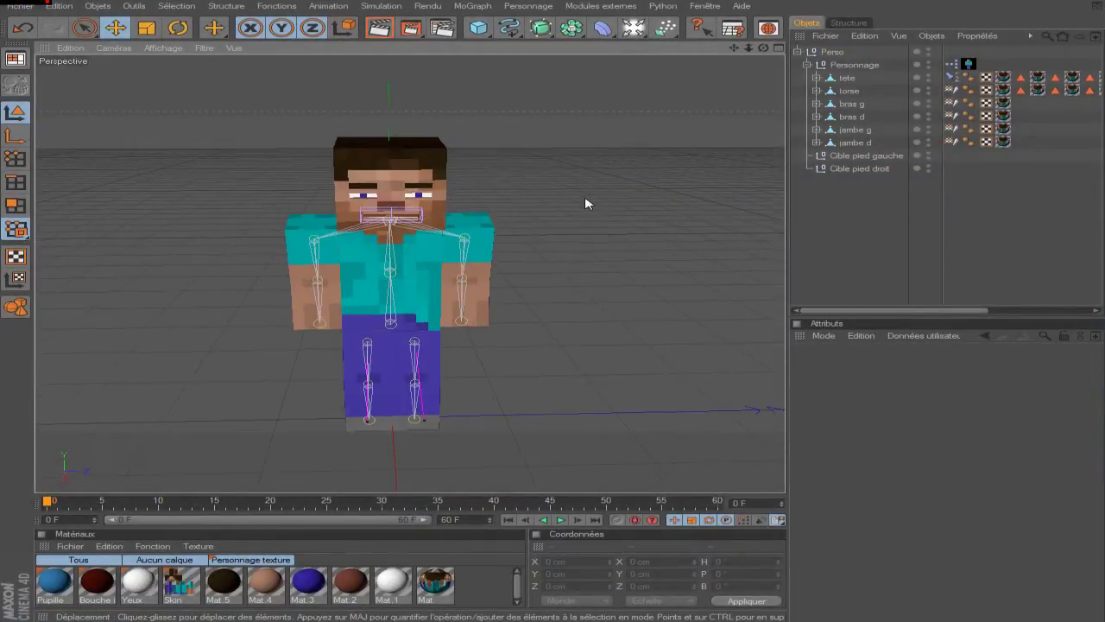
{"action": "scroll", "coordinate": [585, 204], "scroll_direction": "up", "scroll_amount": 1}
{"action": "scroll", "coordinate": [585, 203], "scroll_direction": "up", "scroll_amount": 3}
{"action": "scroll", "coordinate": [585, 204], "scroll_direction": "down", "scroll_amount": 4}
{"action": "scroll", "coordinate": [585, 204], "scroll_direction": "down", "scroll_amount": 1}
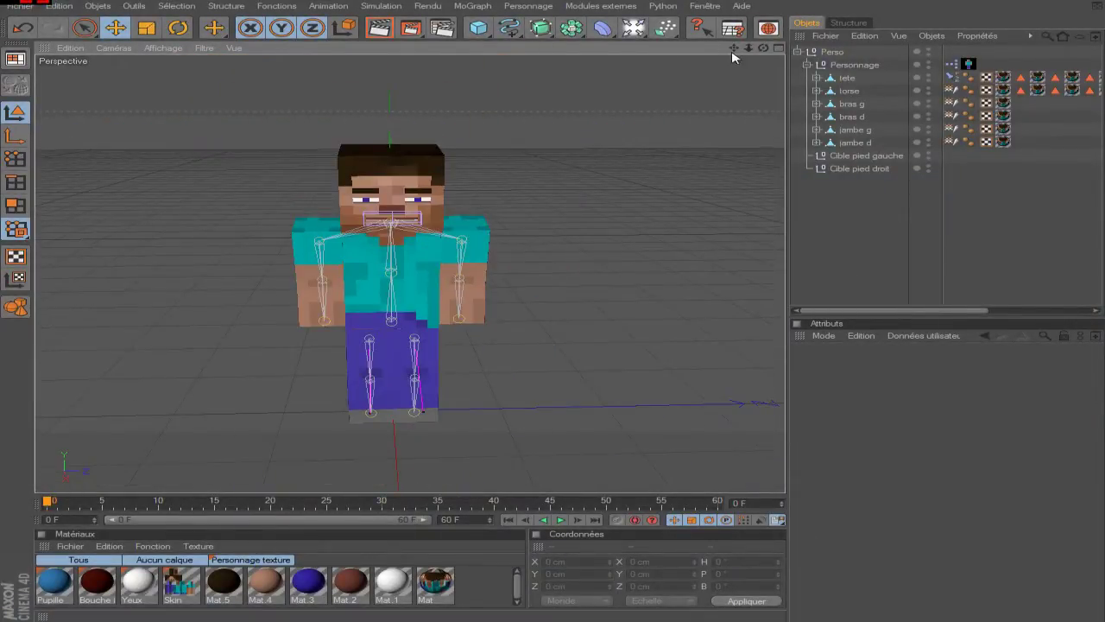
{"action": "mouse_move", "coordinate": [733, 48]}
{"action": "left_mouse_down"}
{"action": "mouse_move", "coordinate": [777, 60]}
{"action": "mouse_move", "coordinate": [576, 106]}
{"action": "left_mouse_up"}
{"action": "scroll", "coordinate": [579, 141], "scroll_direction": "up", "scroll_amount": 1}
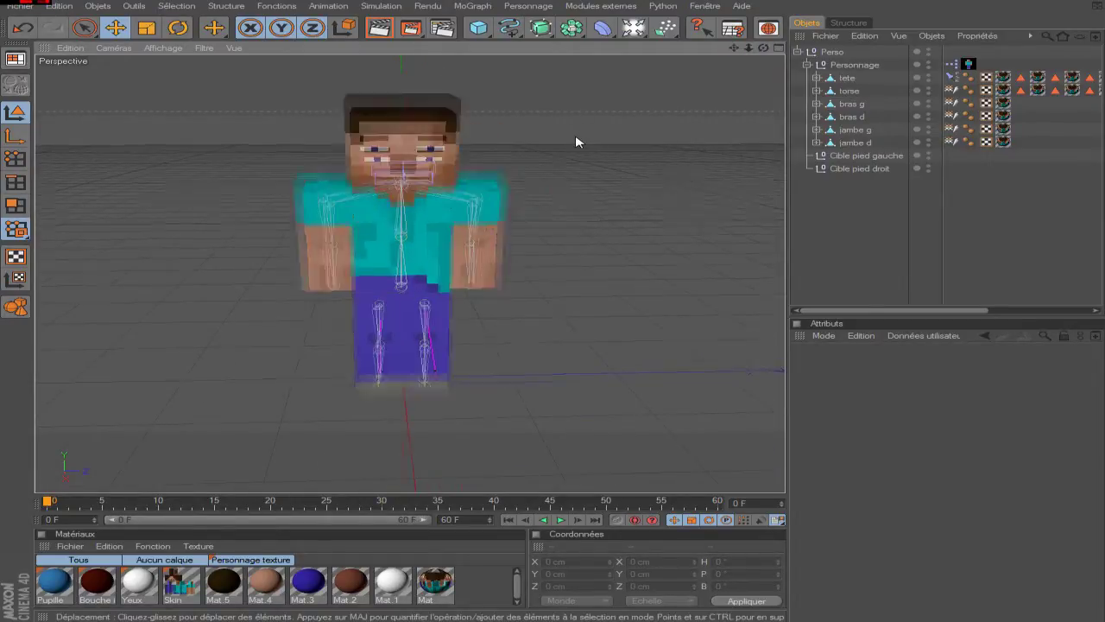
{"action": "scroll", "coordinate": [579, 140], "scroll_direction": "up", "scroll_amount": 2}
{"action": "scroll", "coordinate": [579, 141], "scroll_direction": "up", "scroll_amount": 3}
{"action": "scroll", "coordinate": [464, 177], "scroll_direction": "up", "scroll_amount": 2}
{"action": "scroll", "coordinate": [463, 177], "scroll_direction": "up", "scroll_amount": 1}
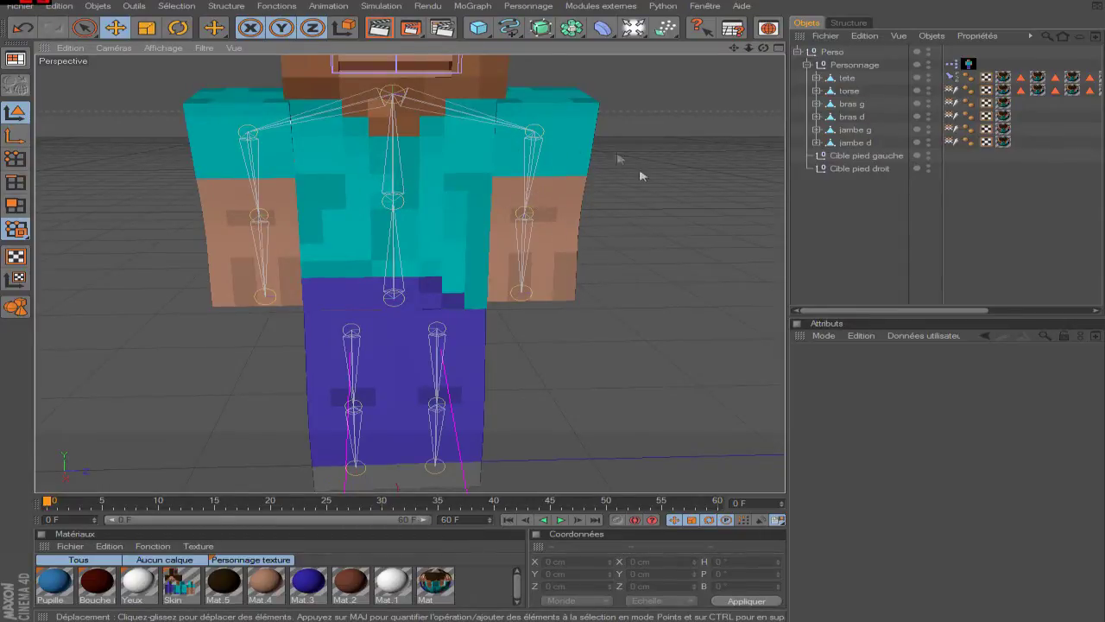
{"action": "scroll", "coordinate": [521, 209], "scroll_direction": "down", "scroll_amount": 3}
{"action": "scroll", "coordinate": [725, 56], "scroll_direction": "up", "scroll_amount": 1}
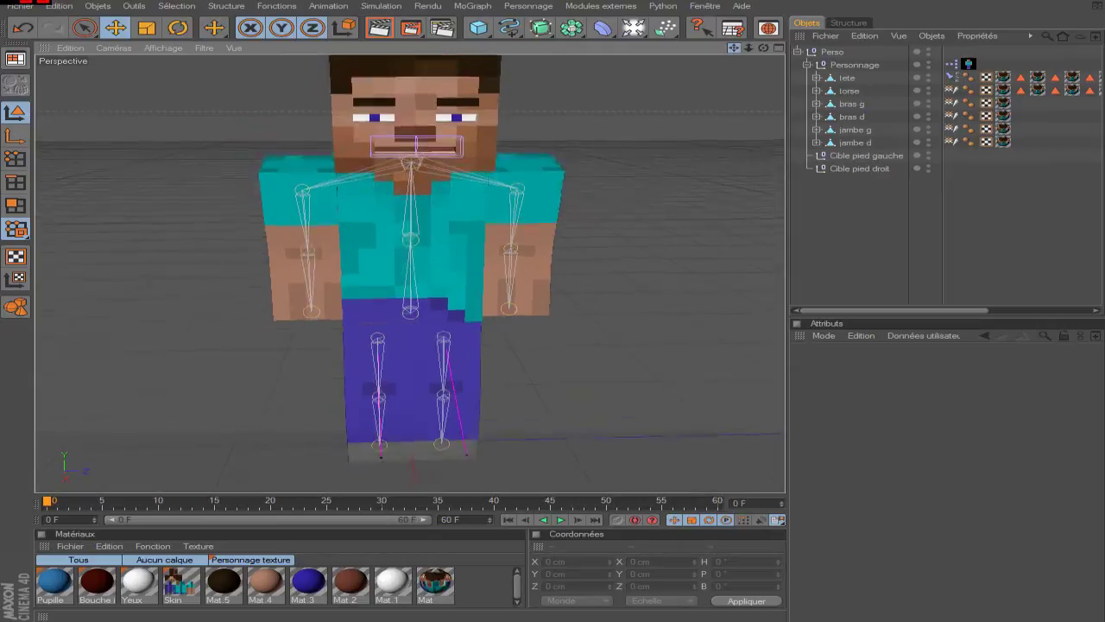
{"action": "scroll", "coordinate": [725, 56], "scroll_direction": "up", "scroll_amount": 1}
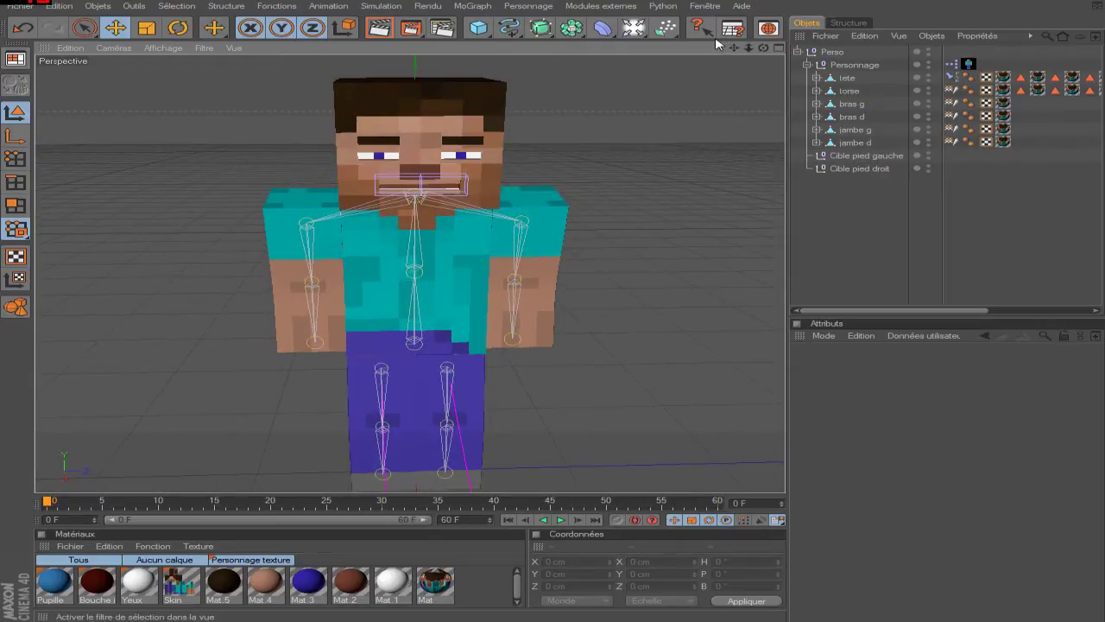
{"action": "scroll", "coordinate": [611, 170], "scroll_direction": "down", "scroll_amount": 1}
{"action": "scroll", "coordinate": [553, 199], "scroll_direction": "down", "scroll_amount": 1}
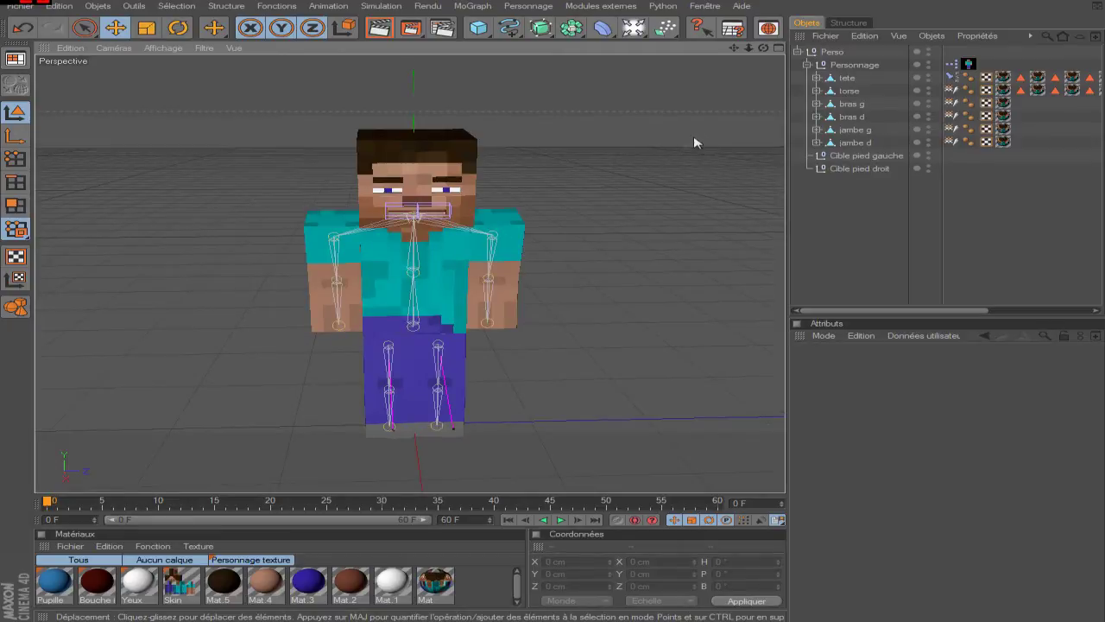
{"action": "scroll", "coordinate": [653, 198], "scroll_direction": "up", "scroll_amount": 2}
{"action": "scroll", "coordinate": [639, 198], "scroll_direction": "up", "scroll_amount": 2}
{"action": "scroll", "coordinate": [630, 212], "scroll_direction": "up", "scroll_amount": 2}
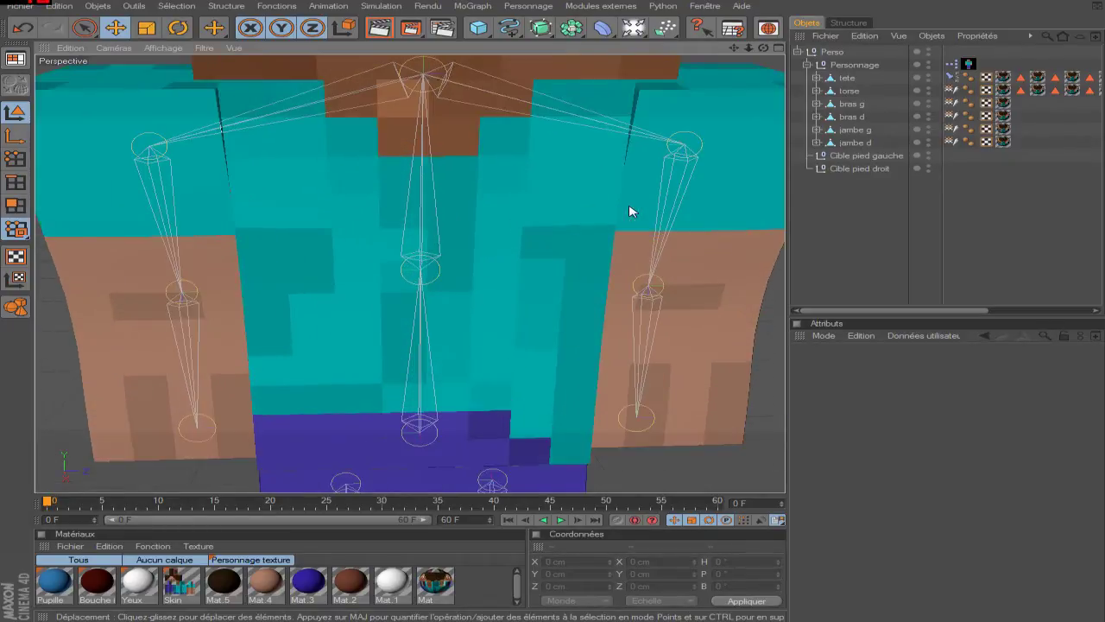
{"action": "scroll", "coordinate": [611, 226], "scroll_direction": "down", "scroll_amount": 2}
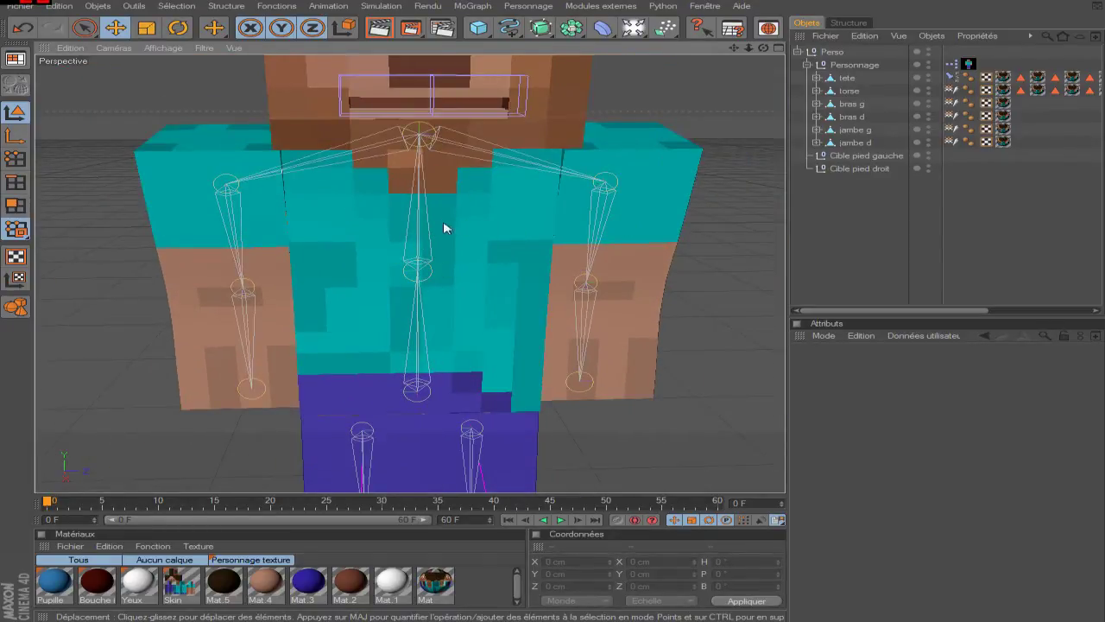
- Expand torse and Articulation.1, and select the Articulation.2 spine joint
{"action": "left_click", "coordinate": [816, 91]}
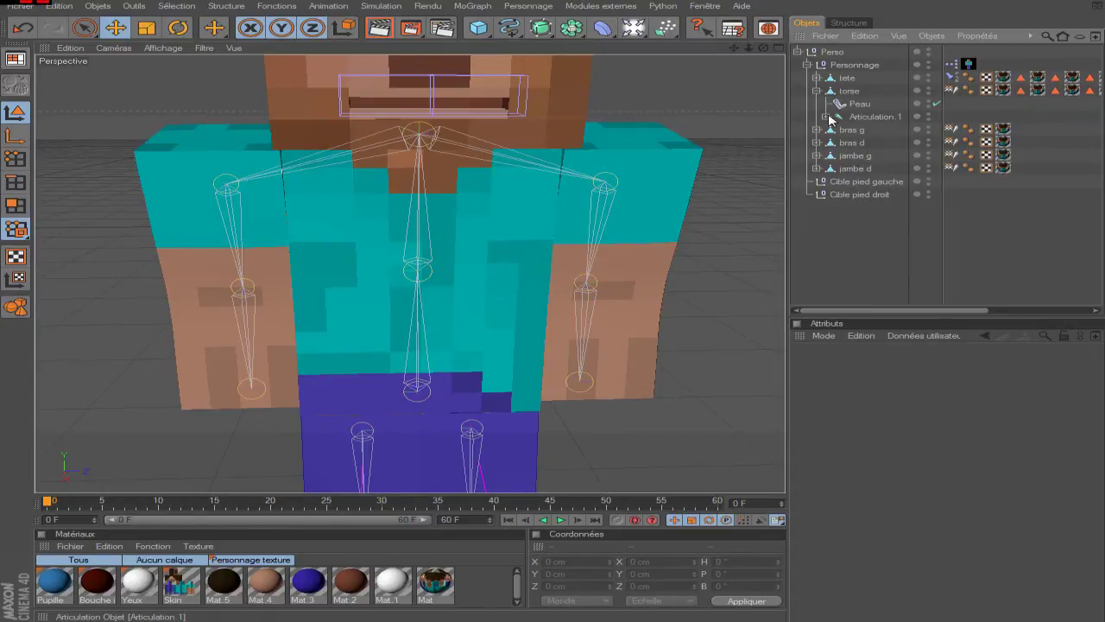
{"action": "left_click", "coordinate": [825, 116]}
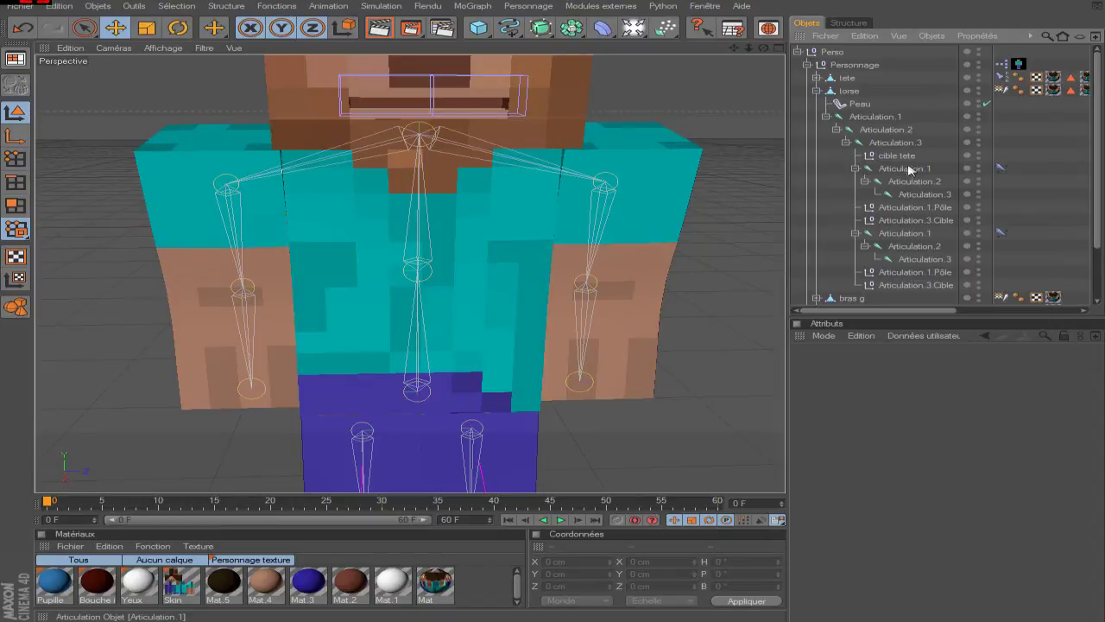
{"action": "left_click", "coordinate": [883, 130]}
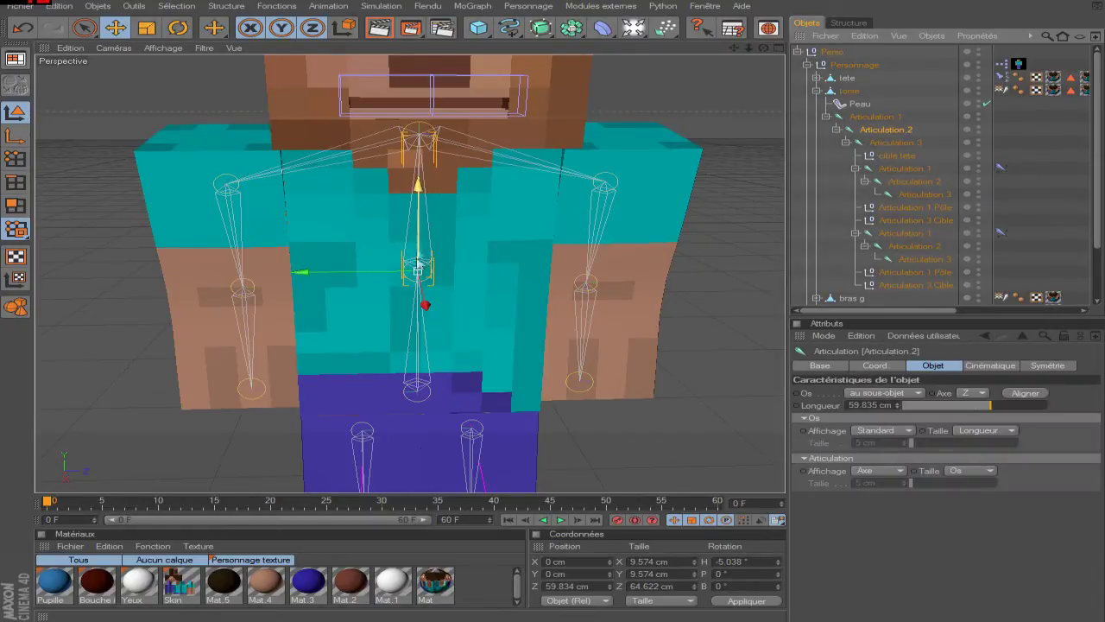
{"action": "right_click", "coordinate": [878, 134]}
{"action": "mouse_move", "coordinate": [759, 139]}
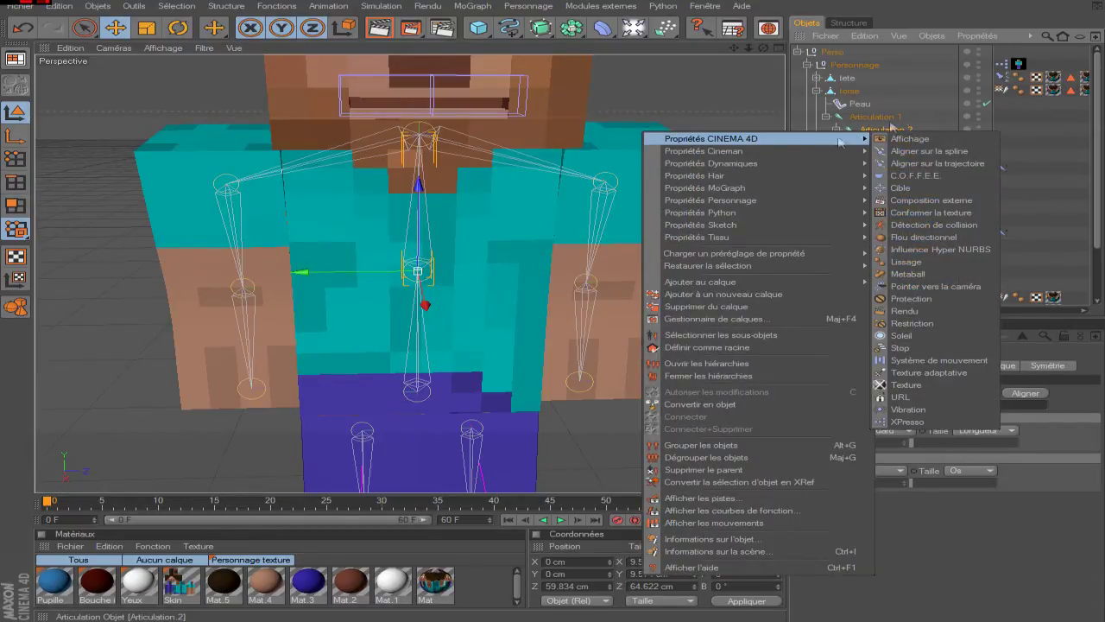
- Tag Articulation.2 with Propriétés CINEMA 4D > Vibration and show the tag's settings
{"action": "left_click", "coordinate": [894, 129]}
{"action": "right_click", "coordinate": [892, 131]}
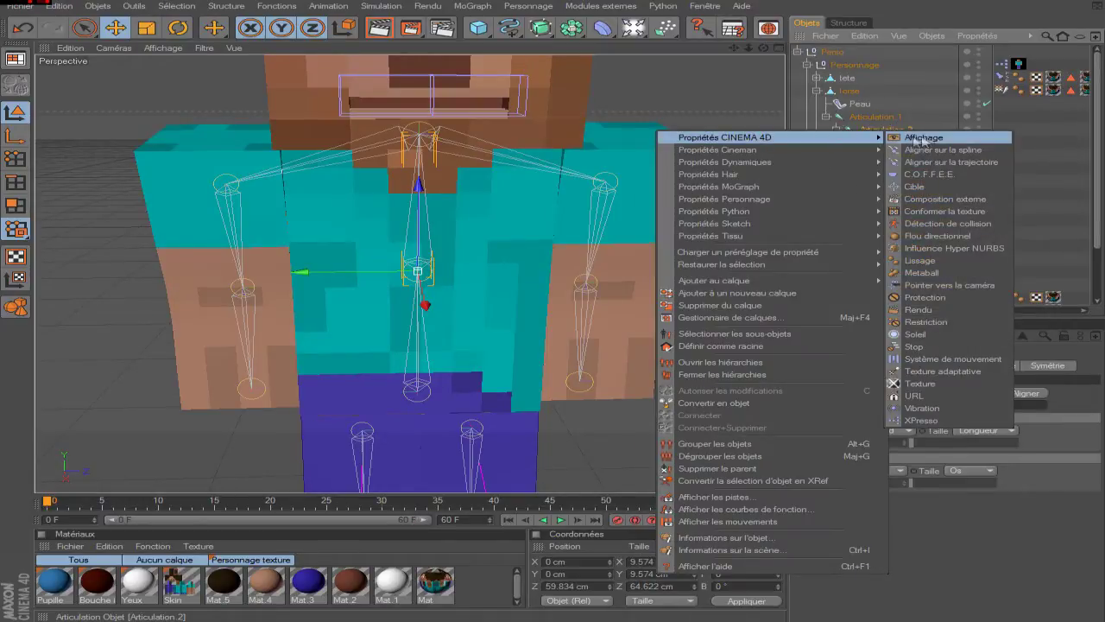
{"action": "left_click", "coordinate": [930, 411]}
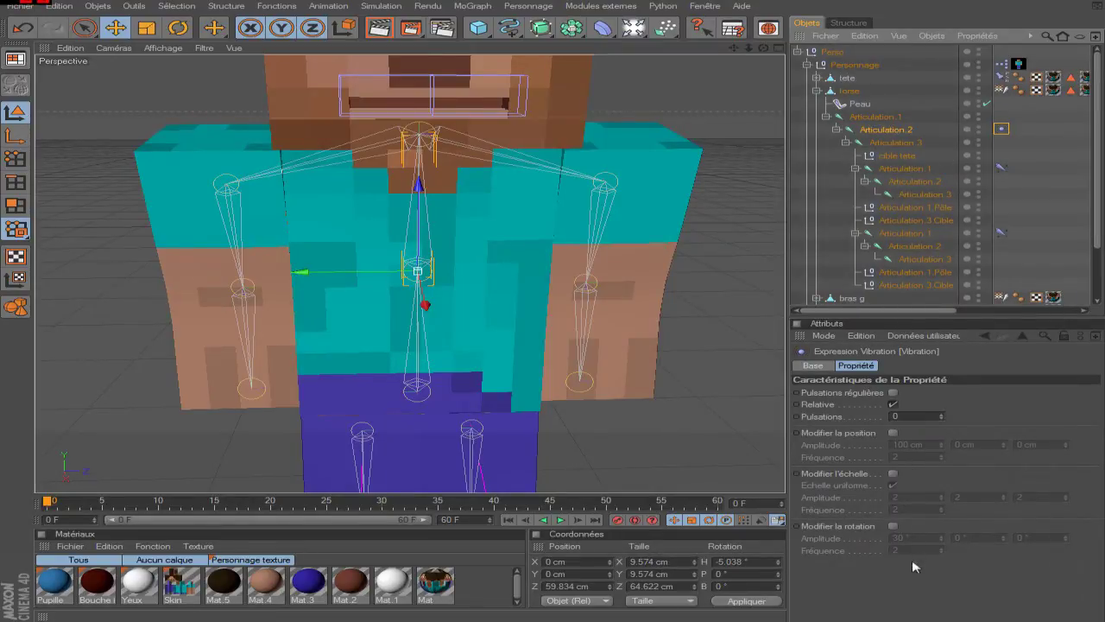
{"action": "left_click", "coordinate": [907, 509]}
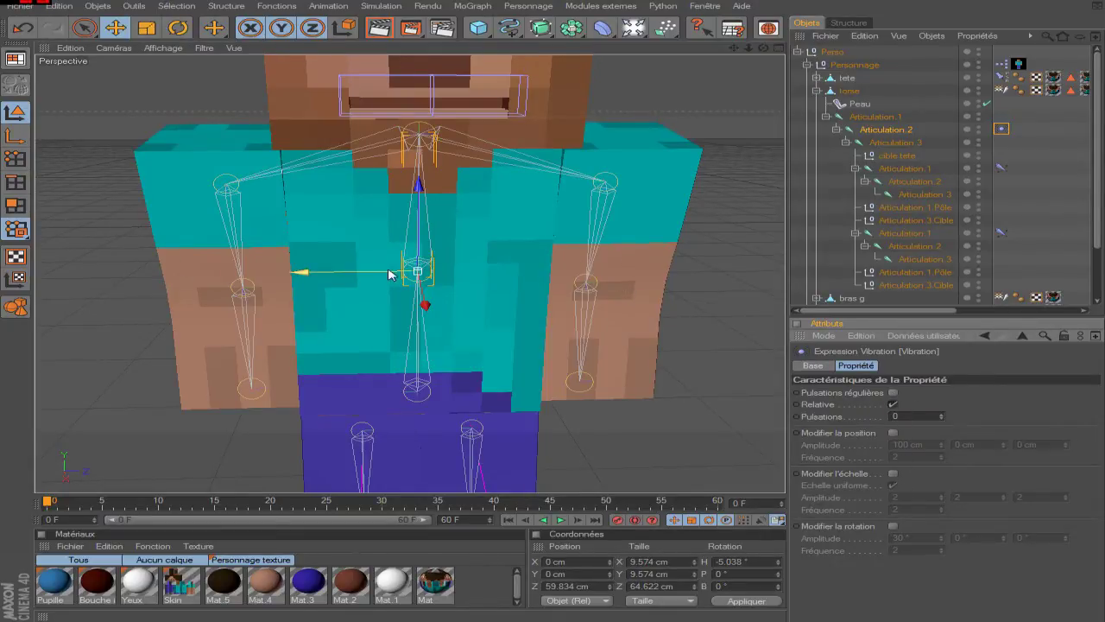
- Enable Modifier la rotation on the Vibration tag and preview the torso sway from frame 0
{"action": "left_click", "coordinate": [893, 527]}
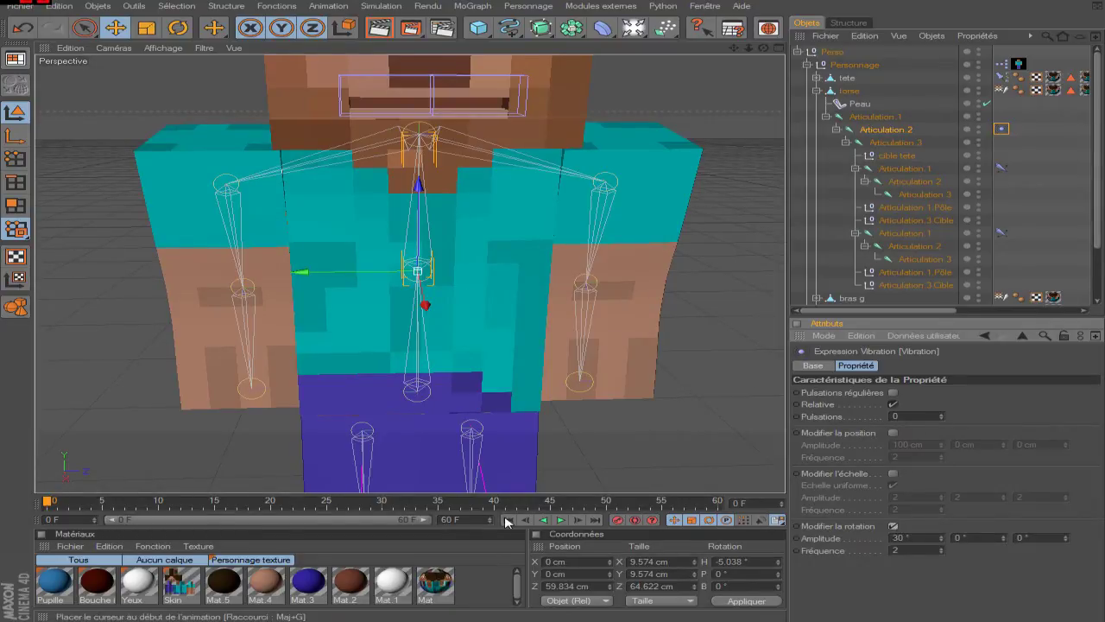
{"action": "left_click", "coordinate": [561, 520]}
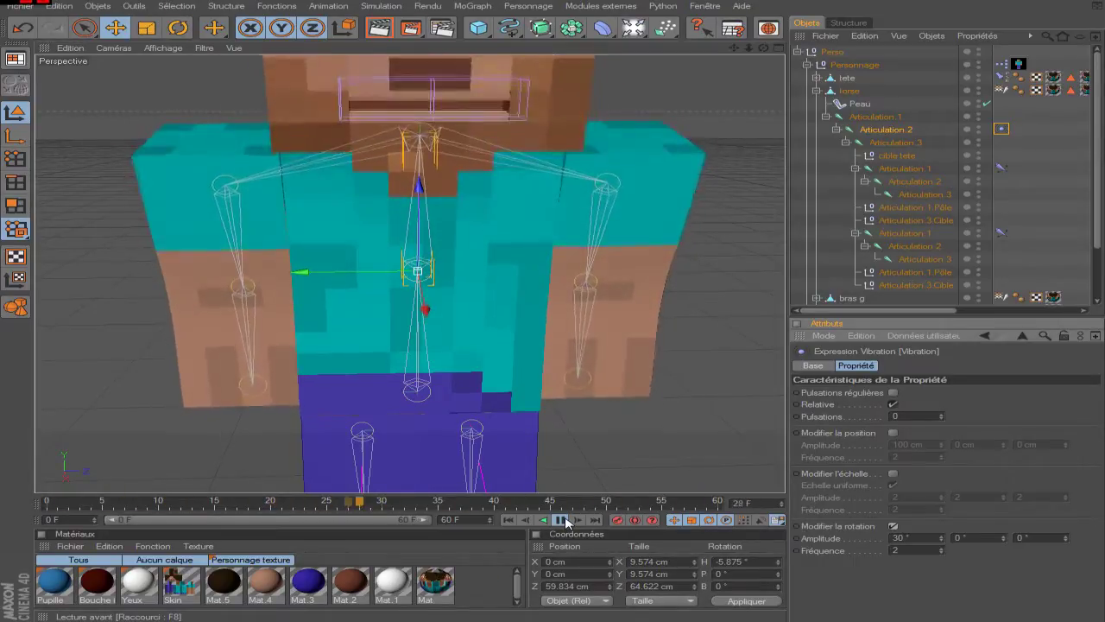
{"action": "scroll", "coordinate": [579, 196], "scroll_direction": "down", "scroll_amount": 10}
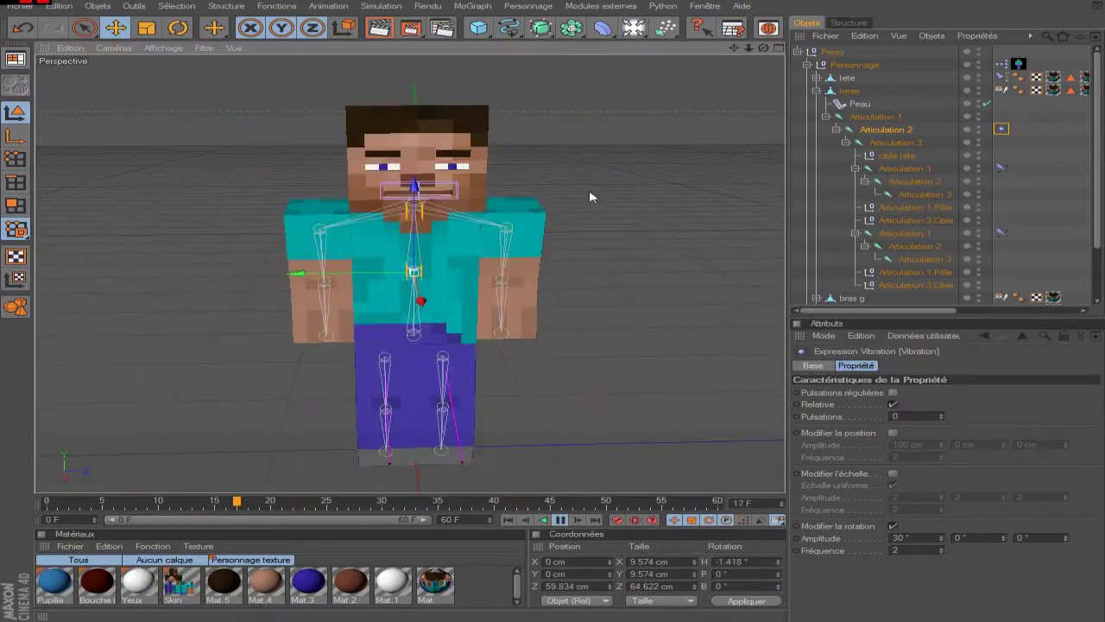
{"action": "left_click_drag", "start_coordinate": [763, 48], "coordinate": [761, 62]}
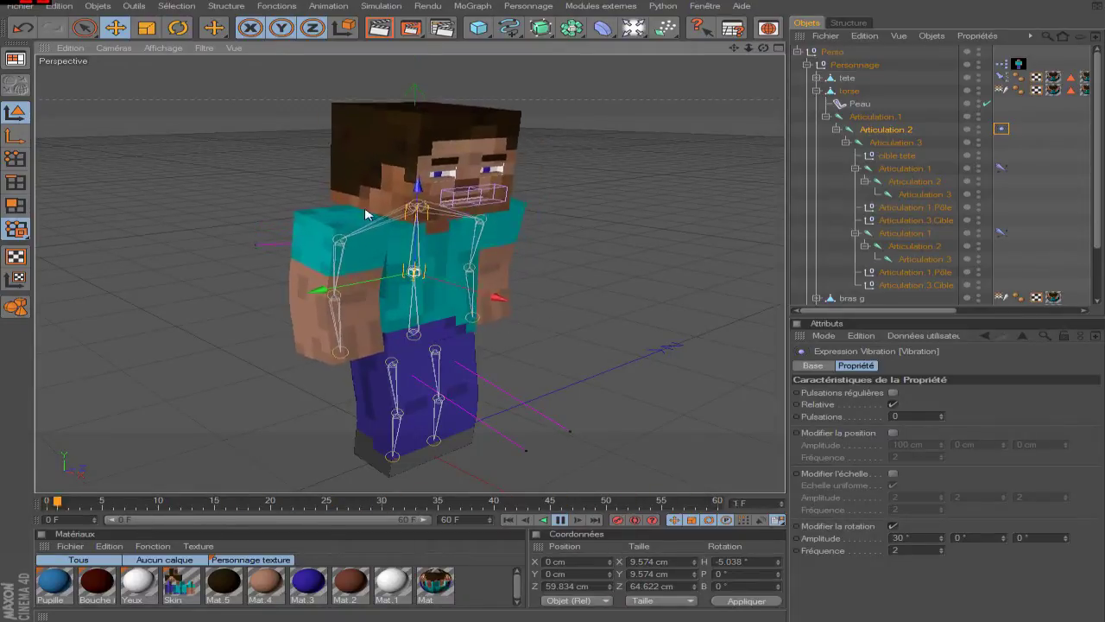
{"action": "left_click", "coordinate": [560, 519]}
{"action": "left_click", "coordinate": [508, 519]}
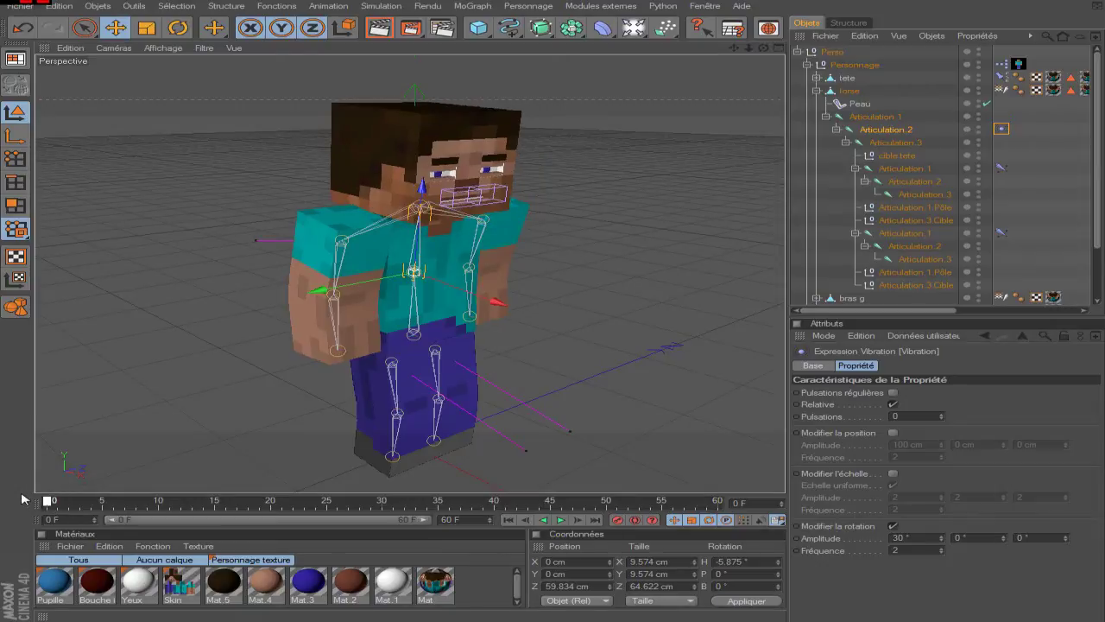
{"action": "scroll", "coordinate": [617, 217], "scroll_direction": "up", "scroll_amount": 5}
{"action": "left_click_drag", "start_coordinate": [763, 47], "coordinate": [733, 76]}
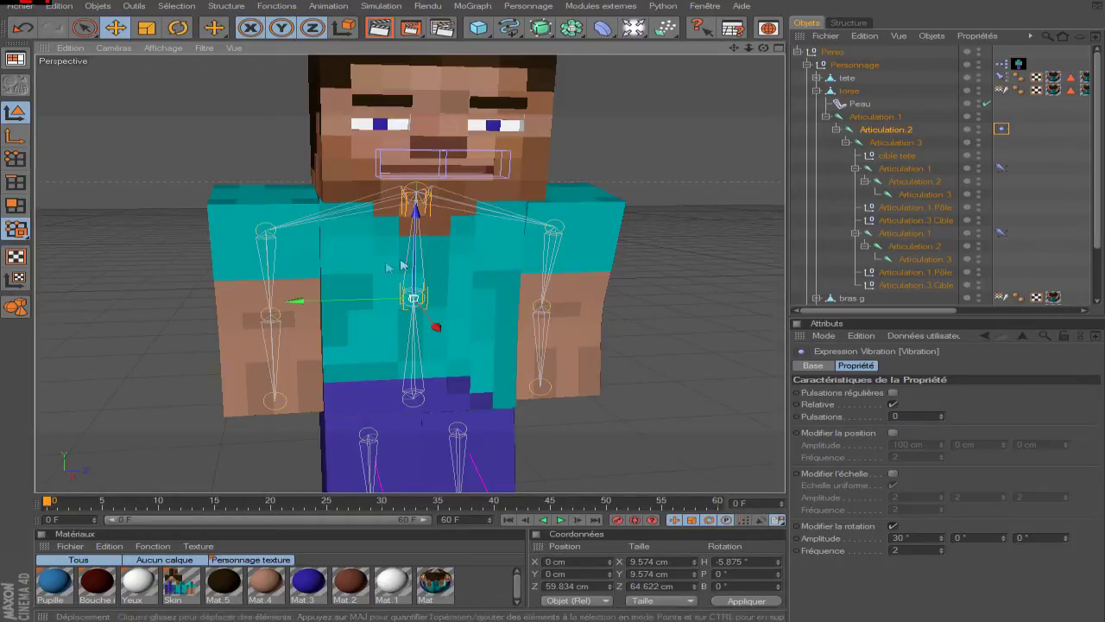
{"action": "double_click", "coordinate": [898, 550]}
{"action": "type", "text": "0.2"}
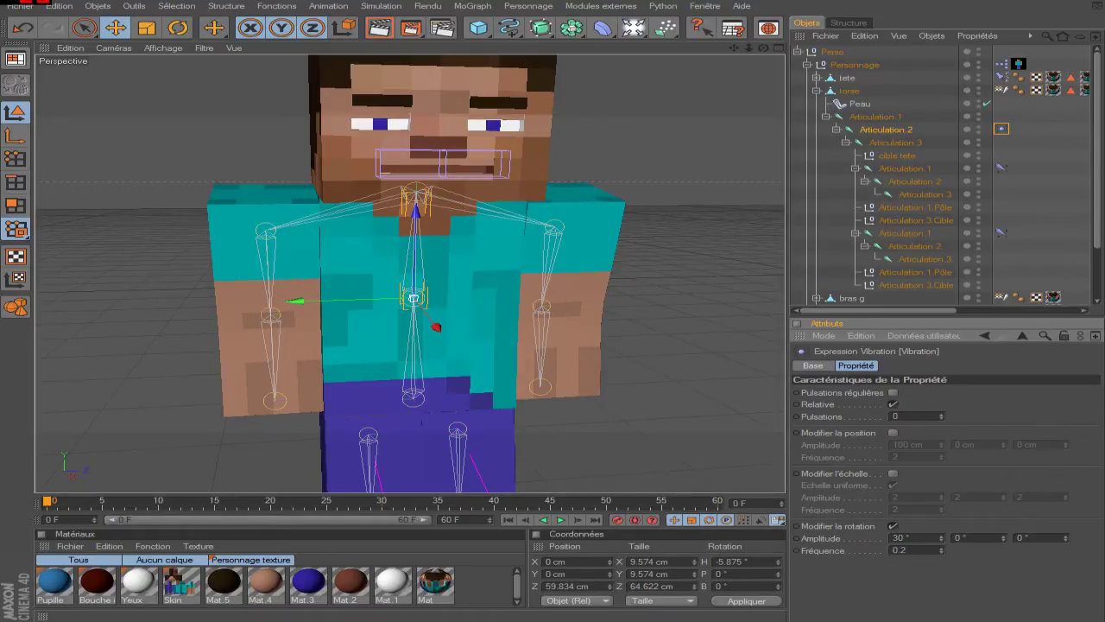
- Set vibration frequency 0.2 with 10° amplitude on all axes, and play to test
{"action": "key", "text": "Return"}
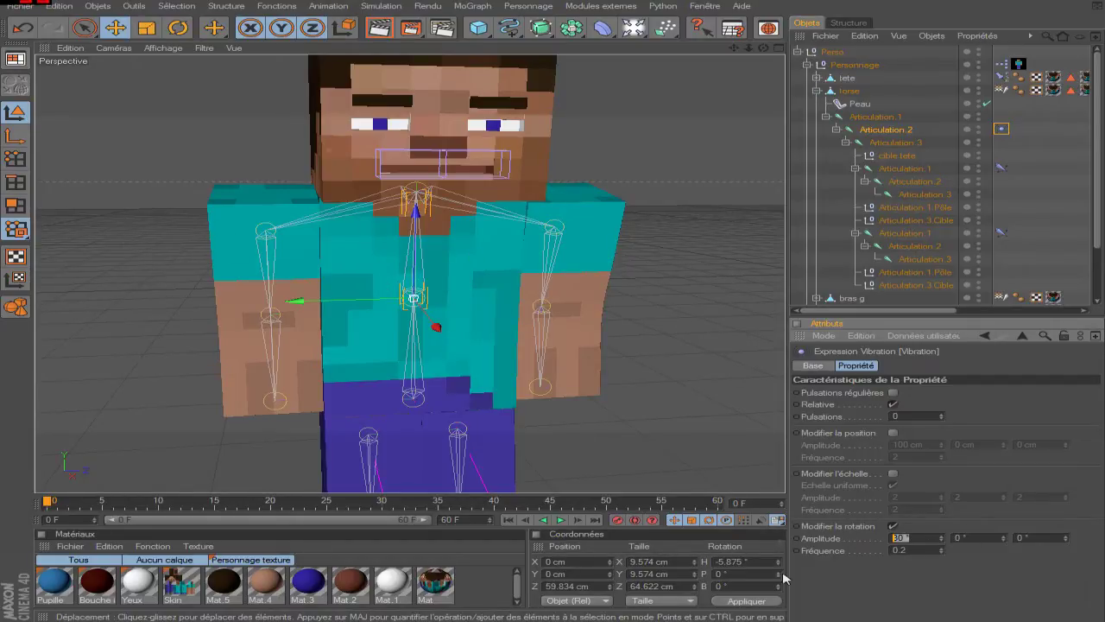
{"action": "left_click", "coordinate": [802, 511]}
{"action": "type", "text": "10"}
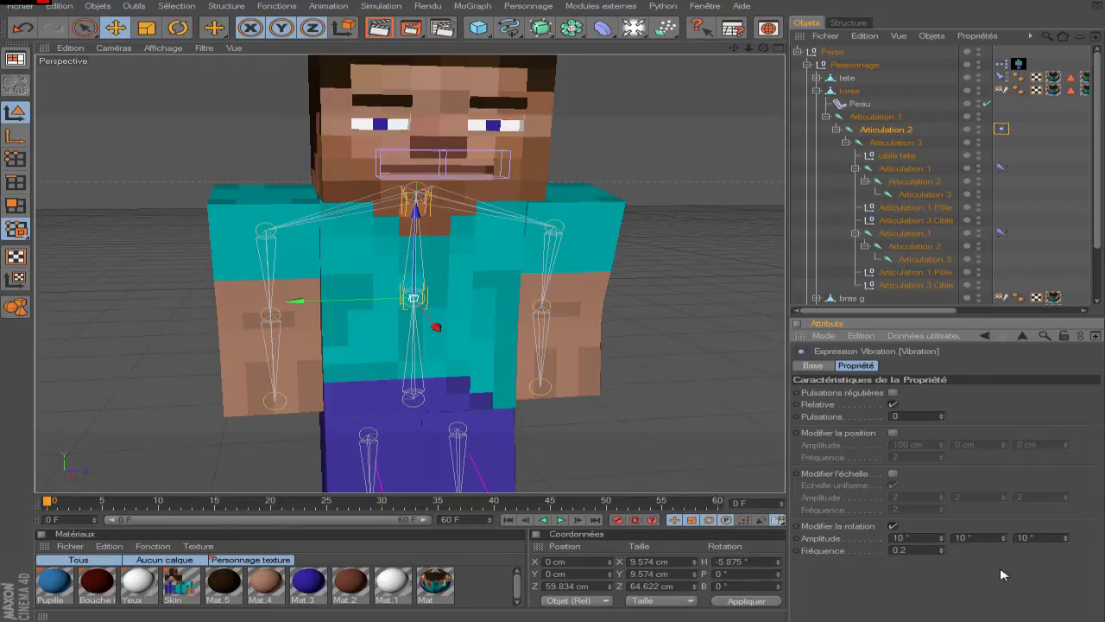
{"action": "left_click", "coordinate": [560, 520]}
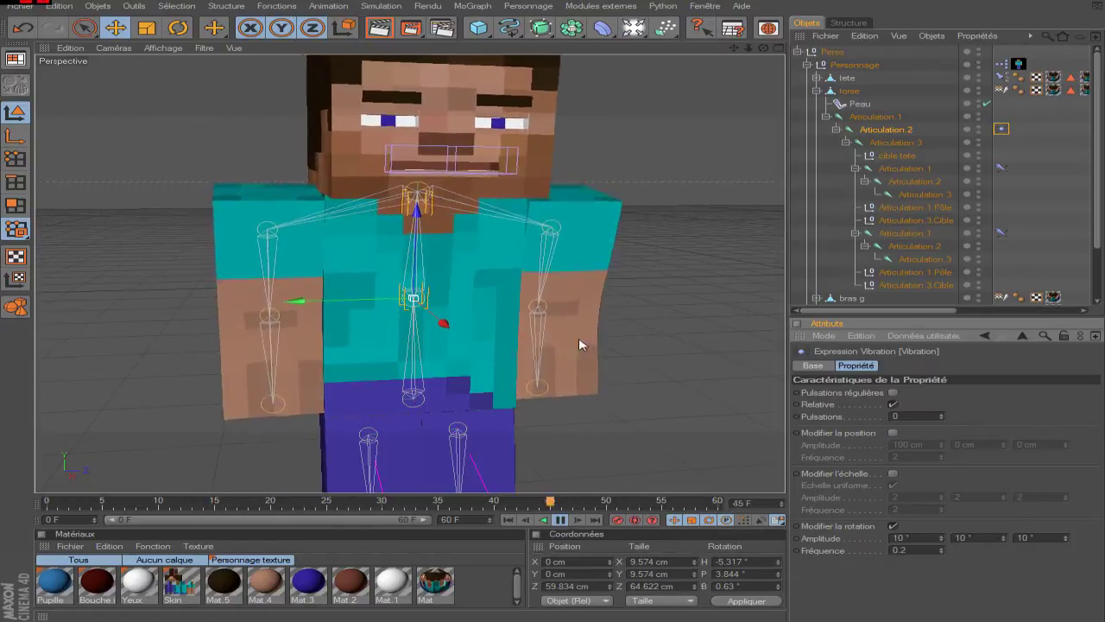
{"action": "left_click", "coordinate": [561, 520]}
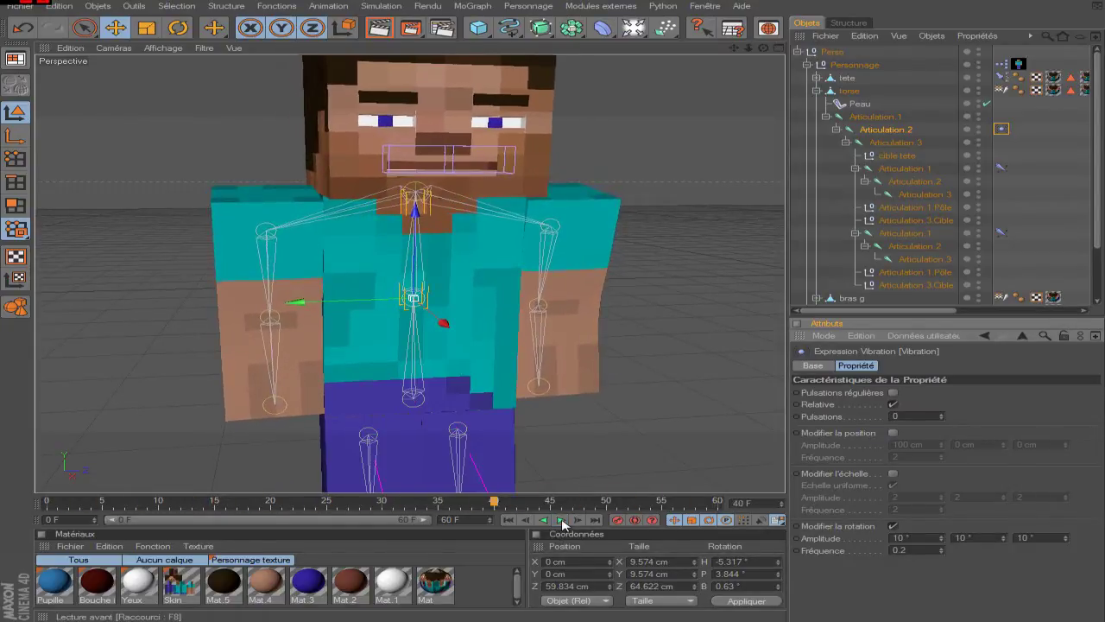
- Extend the scene end frame and preview range to 200 frames
{"action": "left_click", "coordinate": [450, 520]}
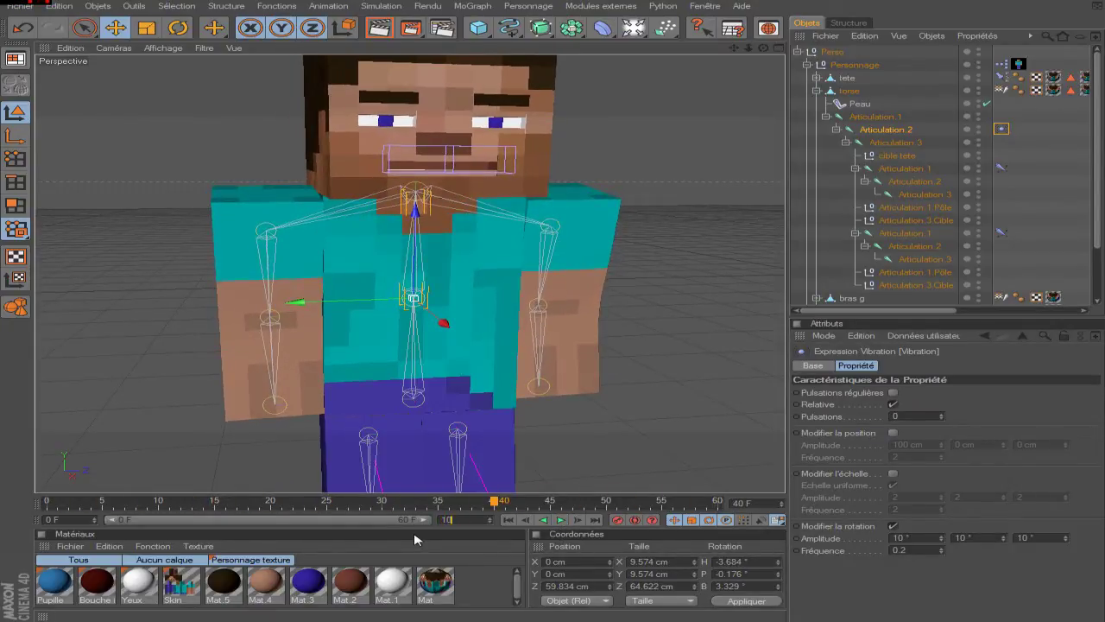
{"action": "type", "text": "0"}
{"action": "key", "text": "Return"}
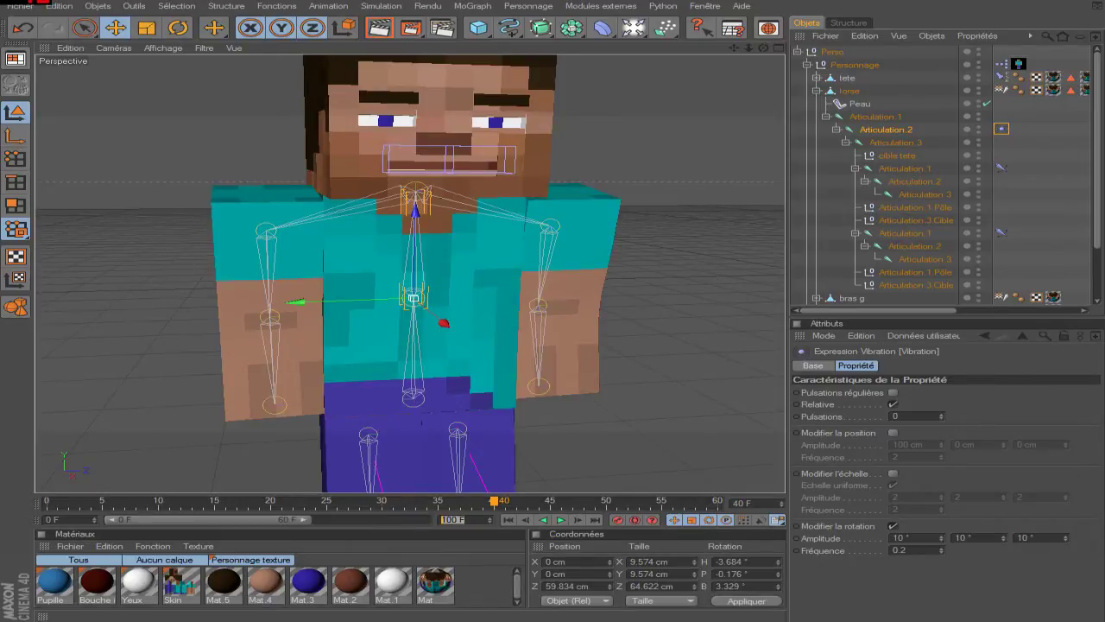
{"action": "type", "text": "200"}
{"action": "key", "text": "Return"}
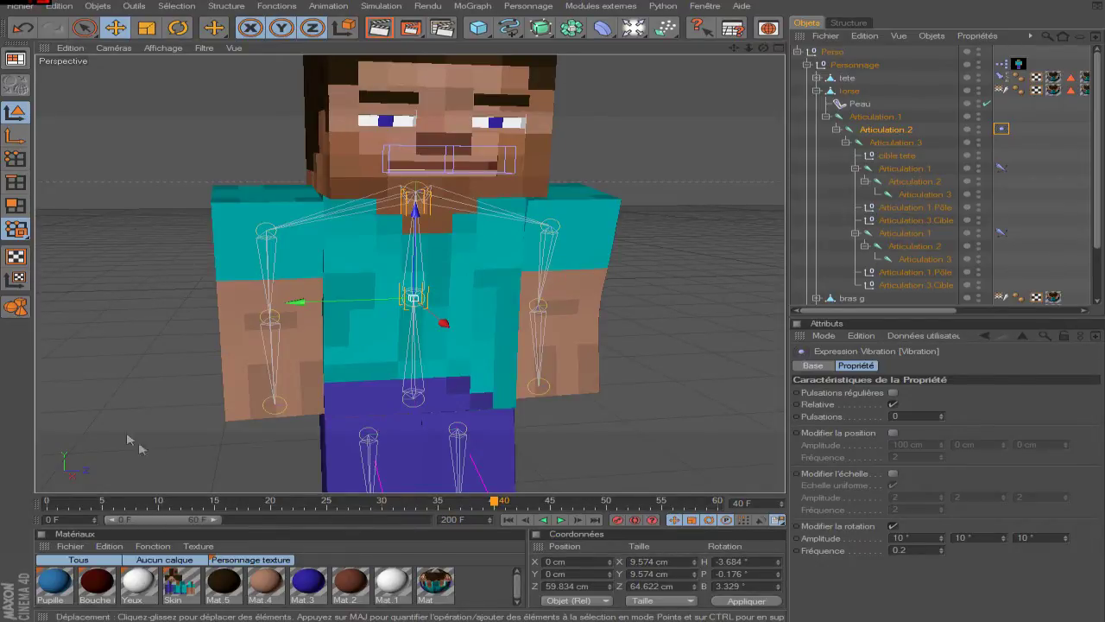
{"action": "left_click_drag", "start_coordinate": [216, 519], "coordinate": [423, 519]}
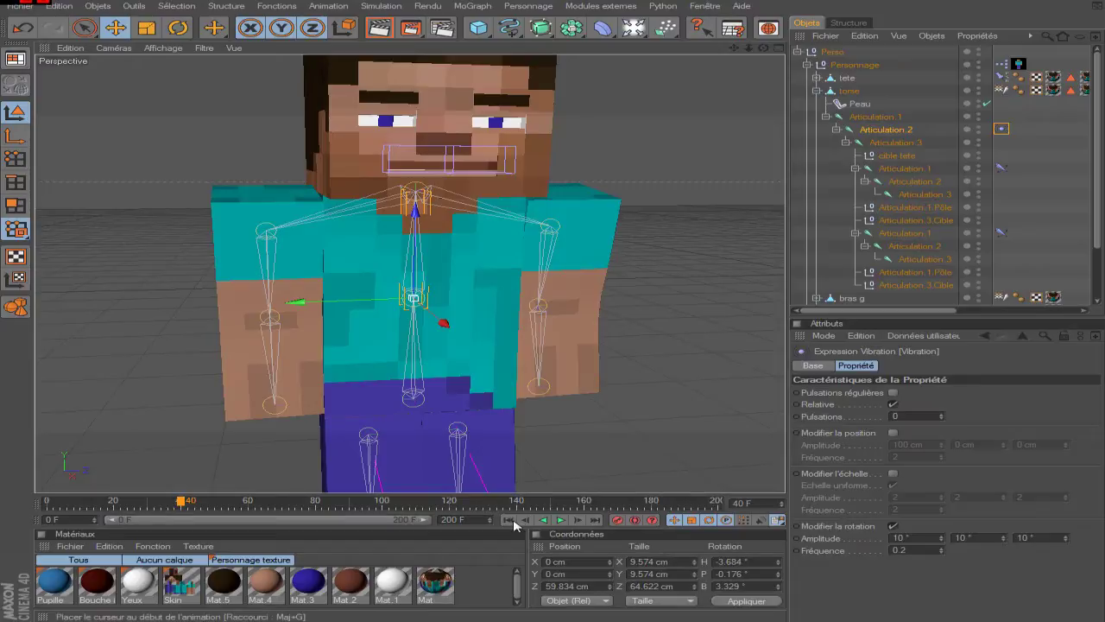
- Preview the 200-frame animation, then set the middle rotation amplitude to 50°
{"action": "left_click", "coordinate": [560, 520]}
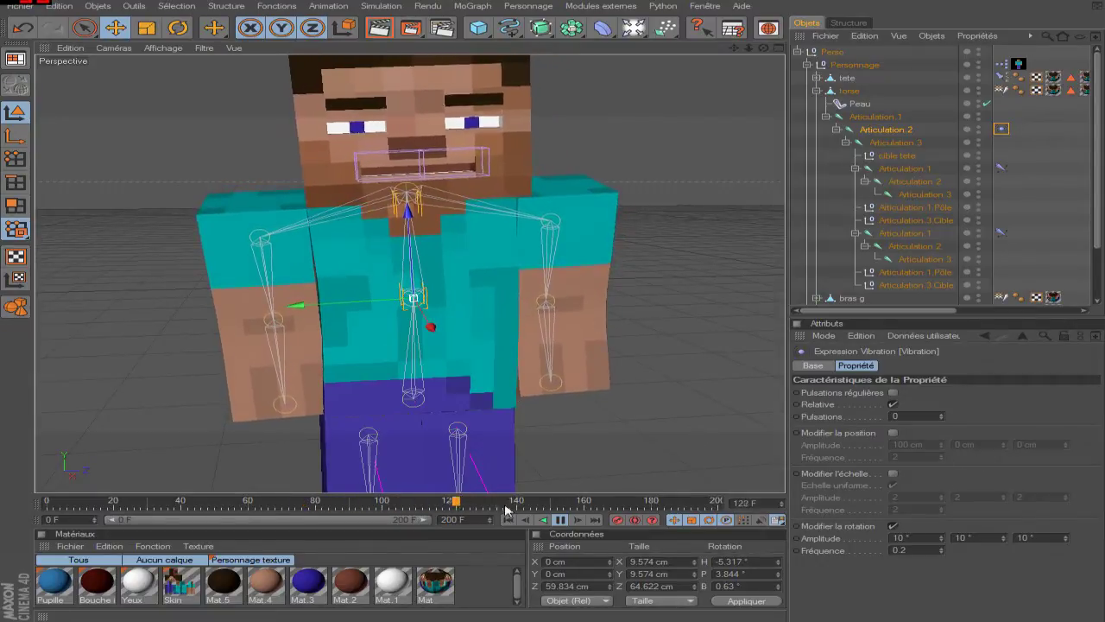
{"action": "left_click", "coordinate": [560, 519]}
{"action": "left_click", "coordinate": [507, 520]}
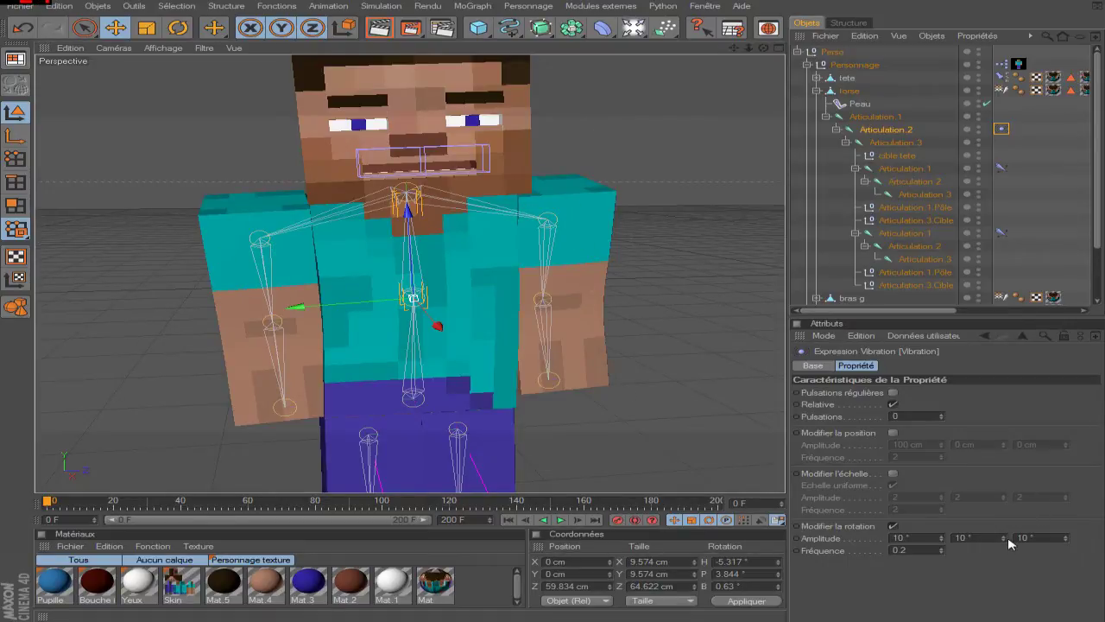
{"action": "left_click", "coordinate": [965, 538]}
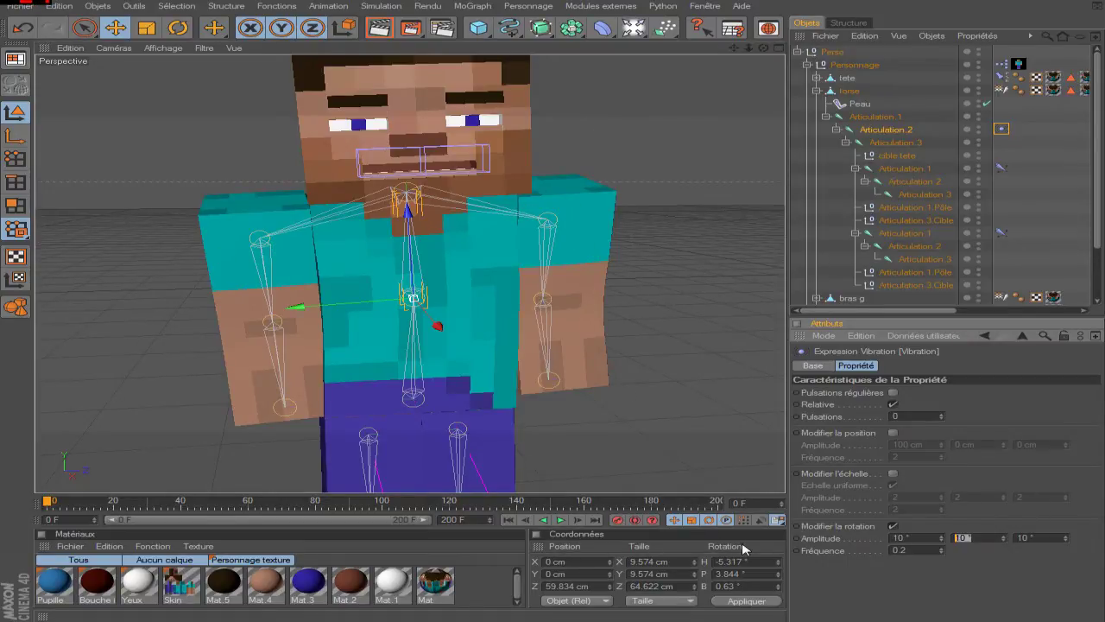
{"action": "type", "text": "50"}
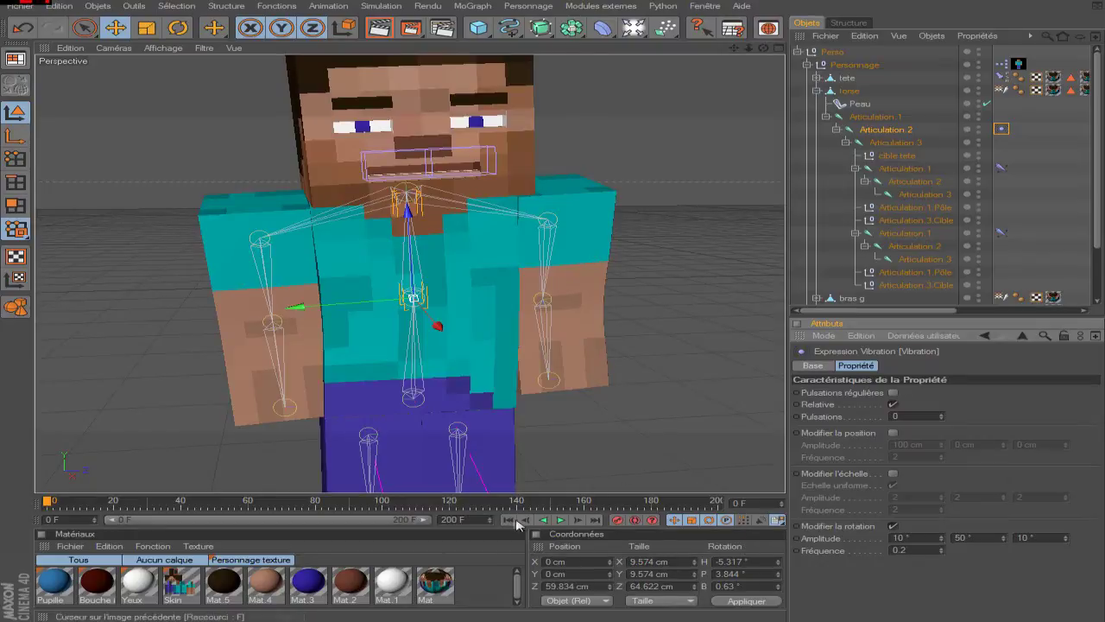
{"action": "key", "text": "Return"}
- Reduce the rotation amplitude to 5° and replay to check the subtler sway
{"action": "left_click", "coordinate": [558, 521]}
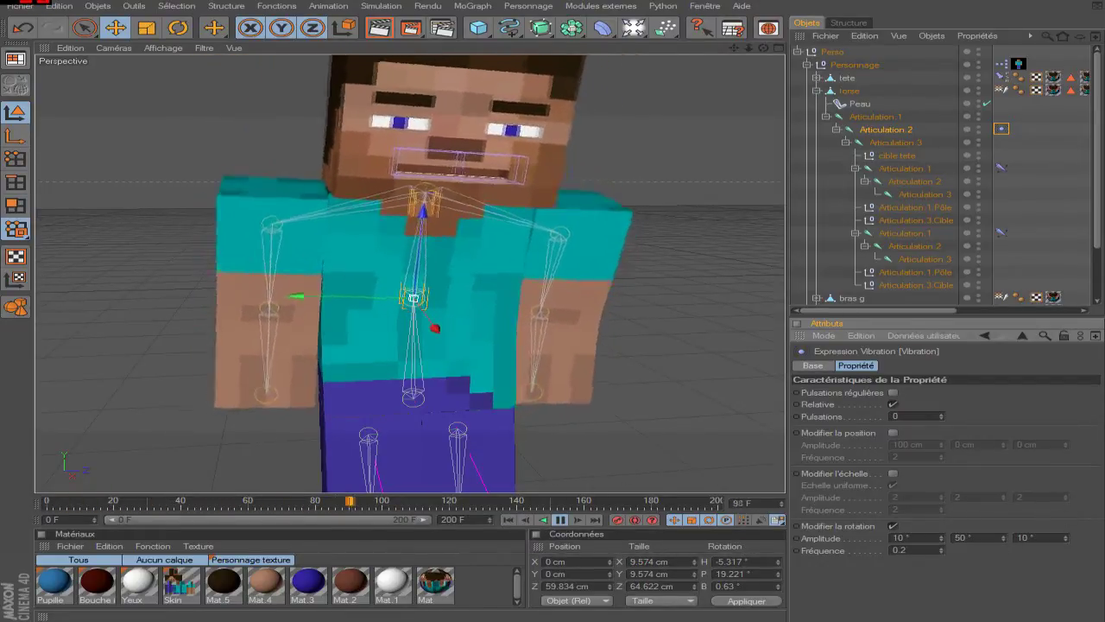
{"action": "left_click", "coordinate": [560, 520]}
{"action": "left_click", "coordinate": [508, 520]}
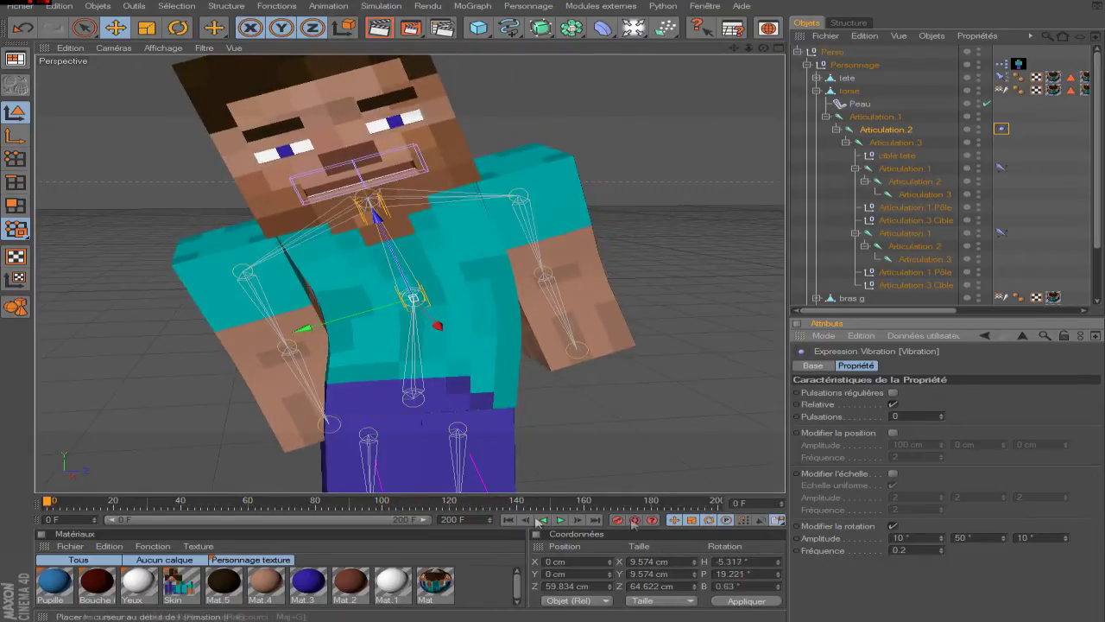
{"action": "type", "text": "5"}
{"action": "key", "text": "Return"}
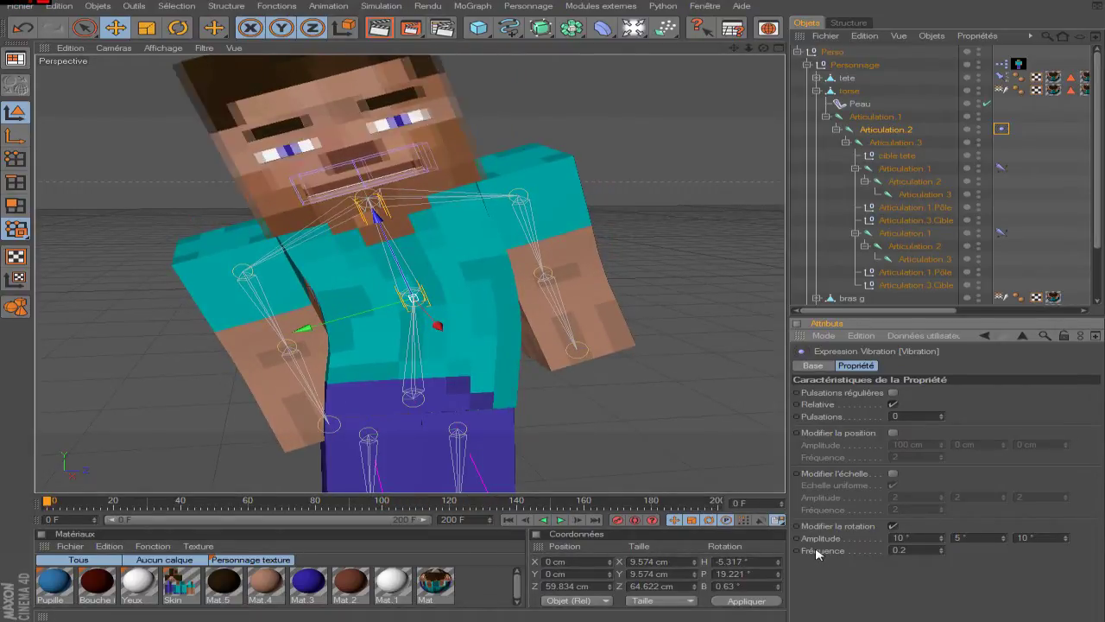
{"action": "left_click", "coordinate": [542, 520]}
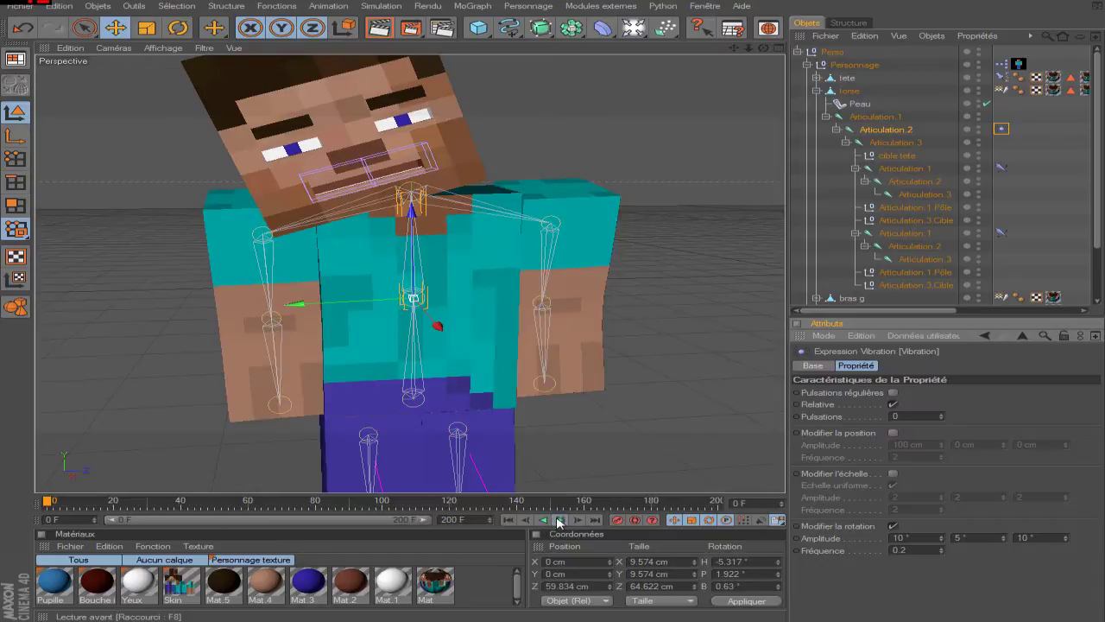
{"action": "left_click", "coordinate": [559, 520]}
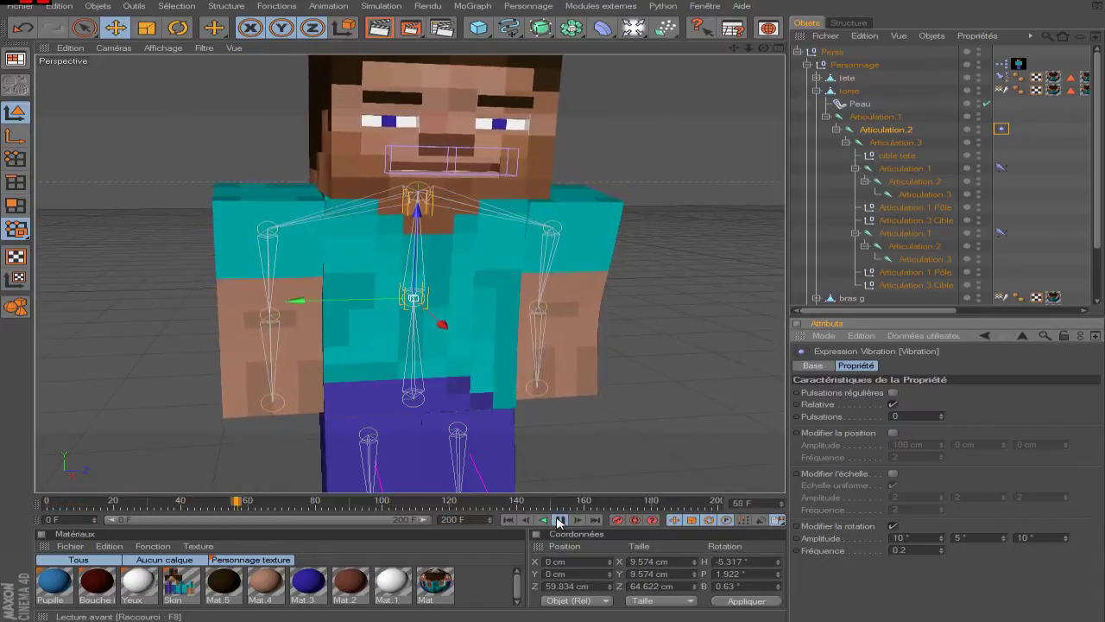
{"action": "left_click", "coordinate": [559, 520]}
{"action": "left_click", "coordinate": [509, 520]}
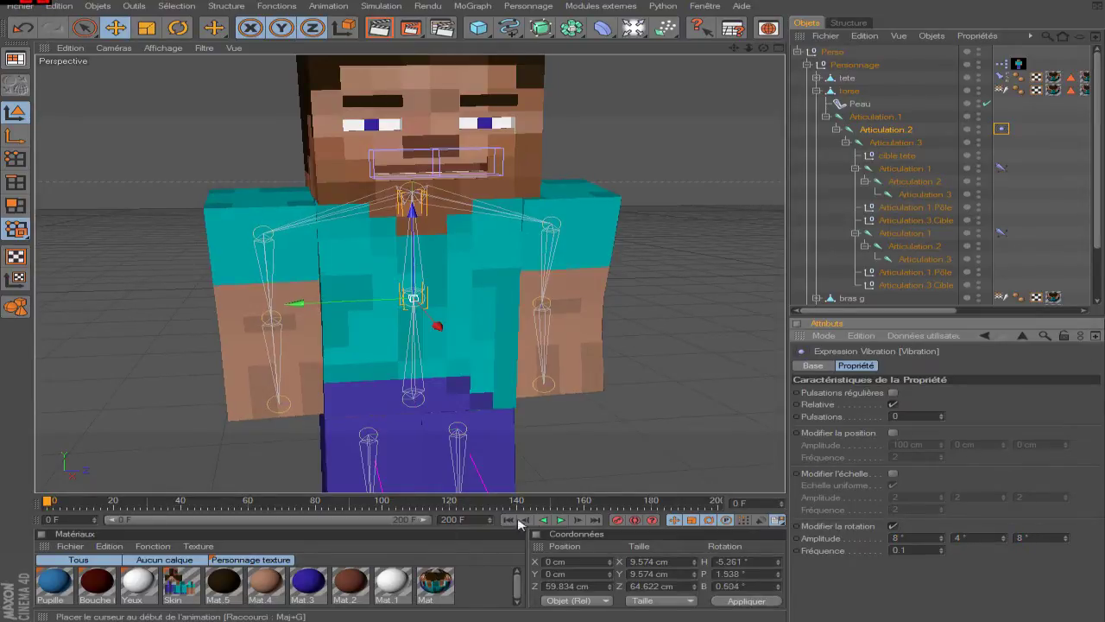
{"action": "left_click", "coordinate": [560, 520]}
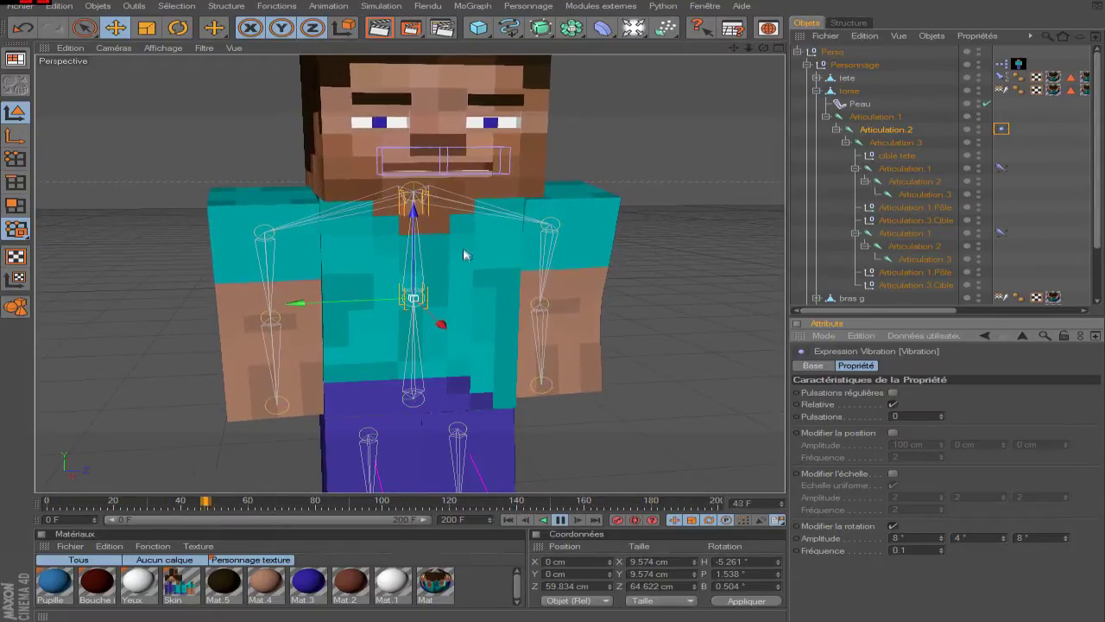
- Stop playback and scrub the timeline frame by frame from frame 0
{"action": "left_click", "coordinate": [561, 519]}
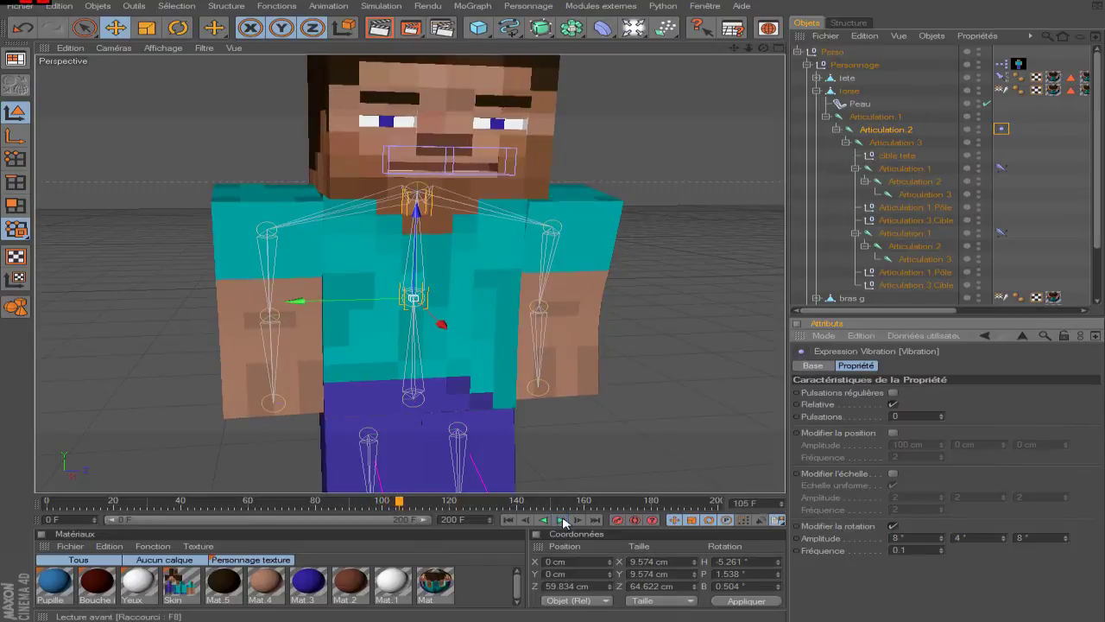
{"action": "left_click", "coordinate": [508, 520]}
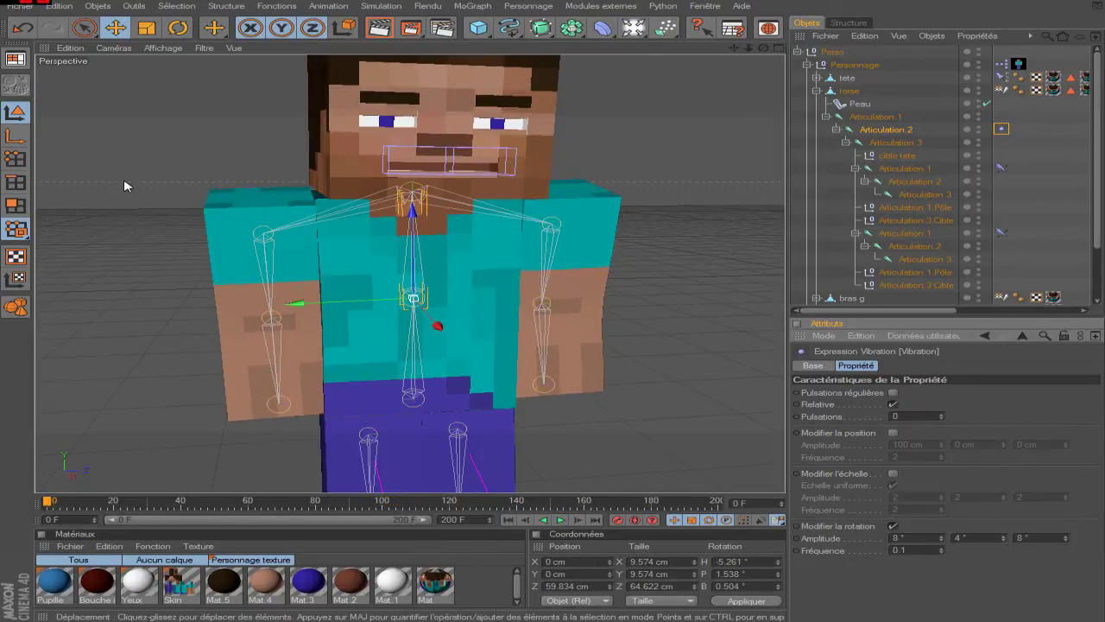
{"action": "mouse_move", "coordinate": [48, 500]}
{"action": "left_mouse_down"}
{"action": "mouse_move", "coordinate": [584, 499]}
{"action": "mouse_move", "coordinate": [223, 501]}
{"action": "left_mouse_up"}
{"action": "key", "text": "shift+f"}
- Zoom the viewport to inspect the rig, deselect all, and select the arm's Articulation.1 joint
{"action": "scroll", "coordinate": [452, 136], "scroll_direction": "down", "scroll_amount": 2}
{"action": "scroll", "coordinate": [452, 135], "scroll_direction": "up", "scroll_amount": 2}
{"action": "scroll", "coordinate": [433, 265], "scroll_direction": "up", "scroll_amount": 1}
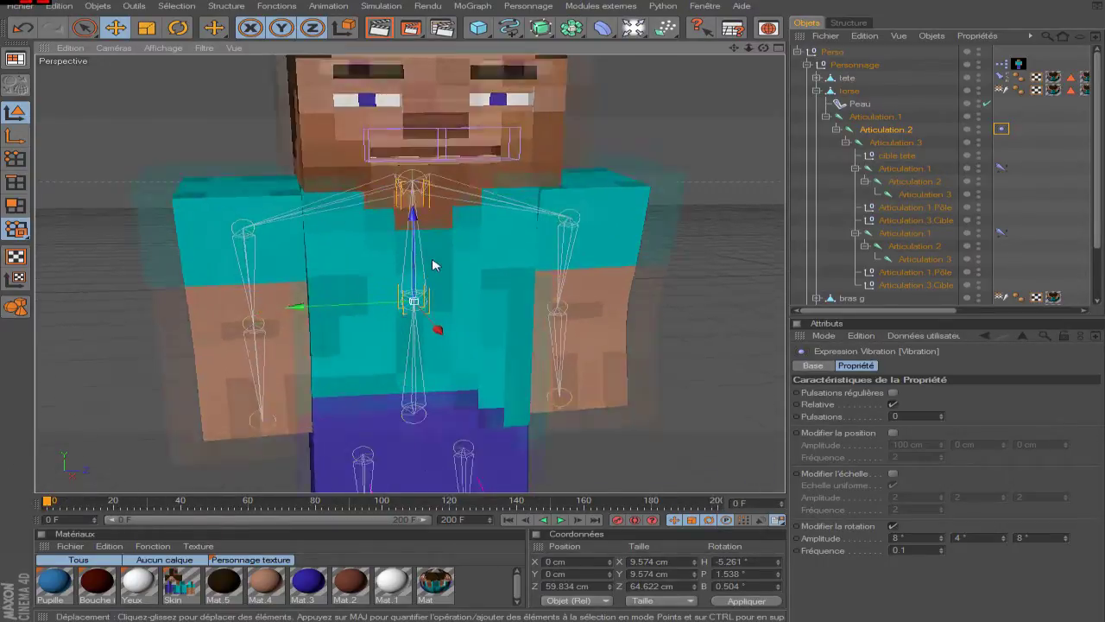
{"action": "scroll", "coordinate": [456, 285], "scroll_direction": "down", "scroll_amount": 2}
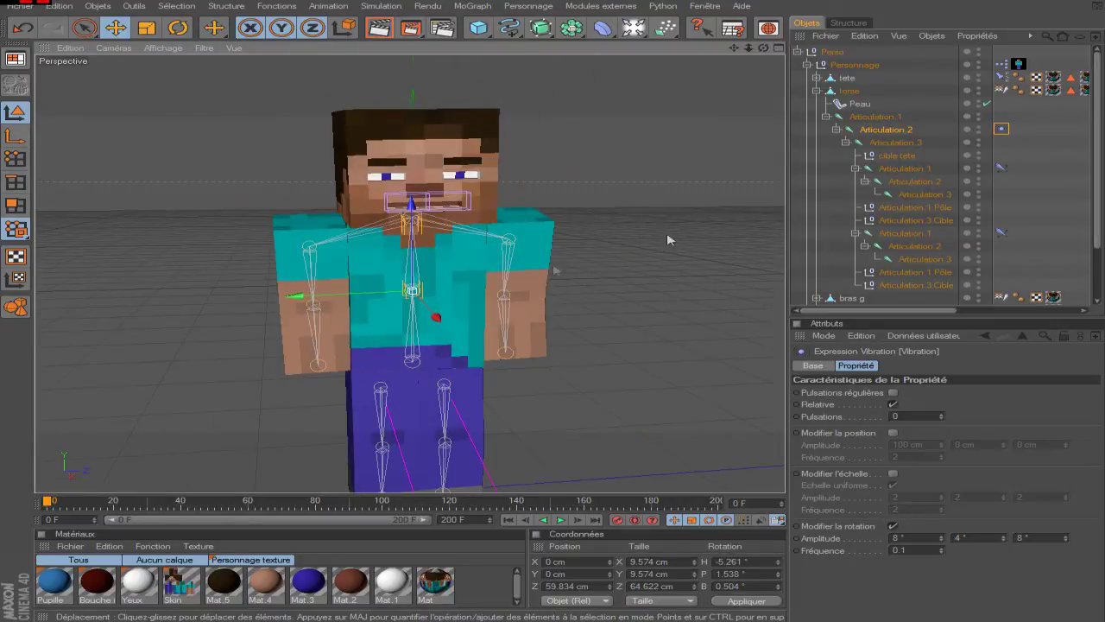
{"action": "scroll", "coordinate": [618, 249], "scroll_direction": "up", "scroll_amount": 2}
{"action": "scroll", "coordinate": [574, 313], "scroll_direction": "up", "scroll_amount": 2}
{"action": "scroll", "coordinate": [417, 339], "scroll_direction": "down", "scroll_amount": 1}
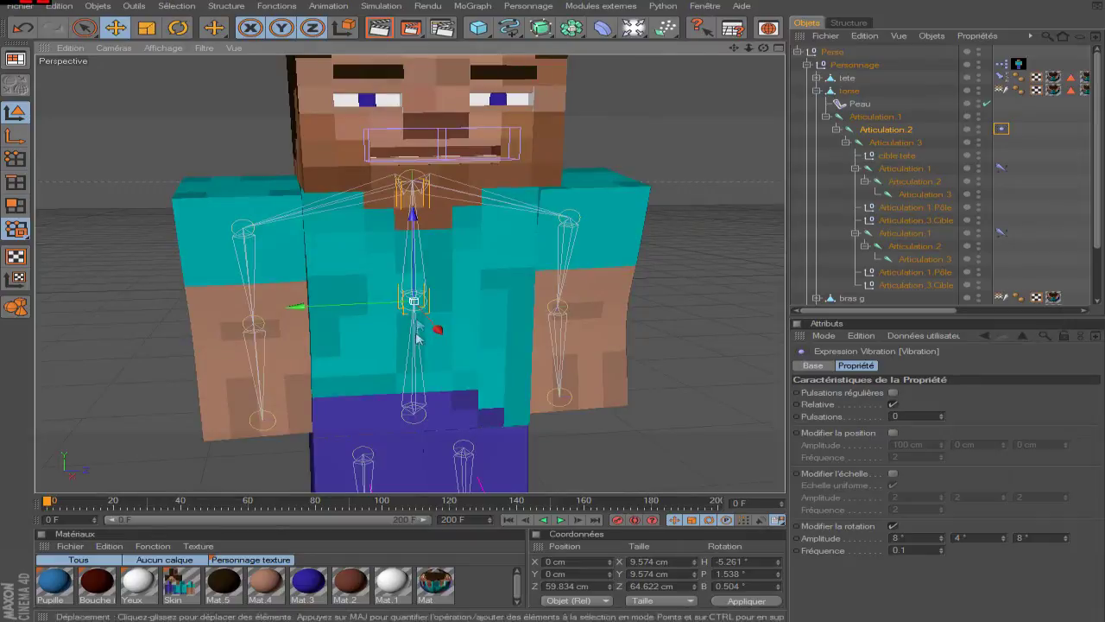
{"action": "scroll", "coordinate": [613, 279], "scroll_direction": "down", "scroll_amount": 2}
{"action": "scroll", "coordinate": [614, 279], "scroll_direction": "up", "scroll_amount": 2}
{"action": "scroll", "coordinate": [616, 255], "scroll_direction": "down", "scroll_amount": 1}
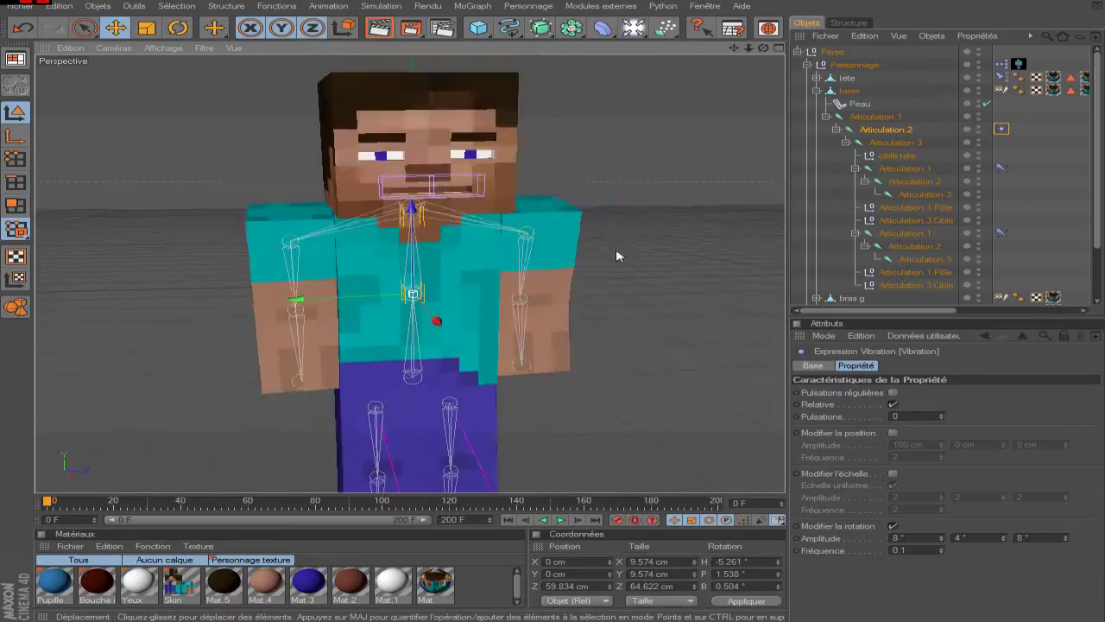
{"action": "scroll", "coordinate": [618, 253], "scroll_direction": "down", "scroll_amount": 1}
{"action": "scroll", "coordinate": [469, 257], "scroll_direction": "down", "scroll_amount": 2}
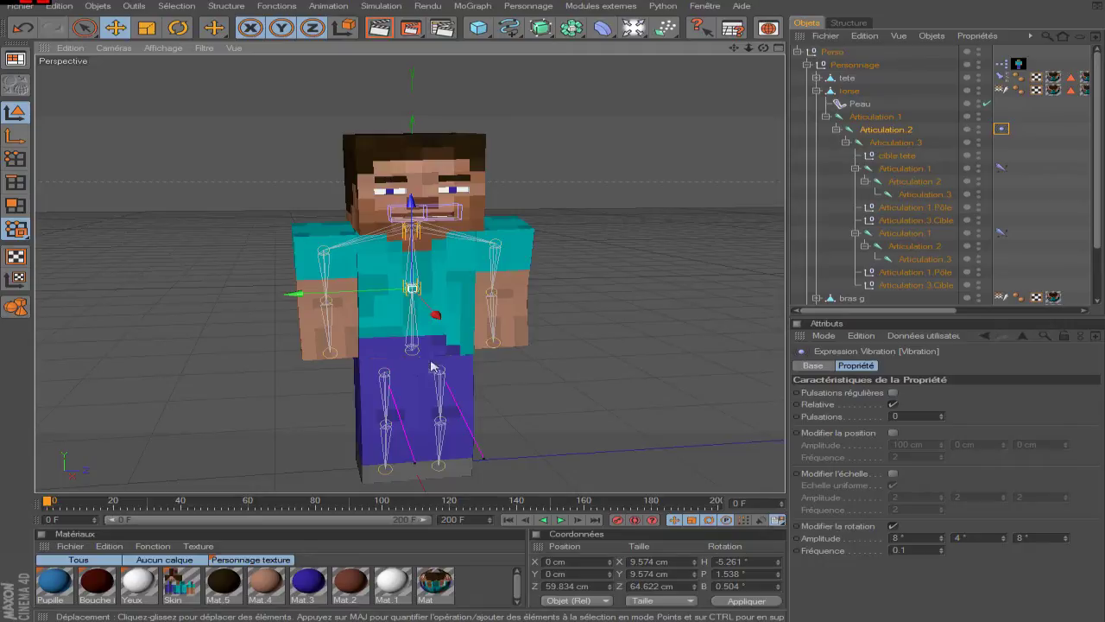
{"action": "scroll", "coordinate": [523, 267], "scroll_direction": "up", "scroll_amount": 2}
{"action": "scroll", "coordinate": [337, 185], "scroll_direction": "up", "scroll_amount": 1}
{"action": "scroll", "coordinate": [510, 181], "scroll_direction": "down", "scroll_amount": 1}
{"action": "scroll", "coordinate": [525, 235], "scroll_direction": "up", "scroll_amount": 3}
{"action": "scroll", "coordinate": [523, 235], "scroll_direction": "down", "scroll_amount": 2}
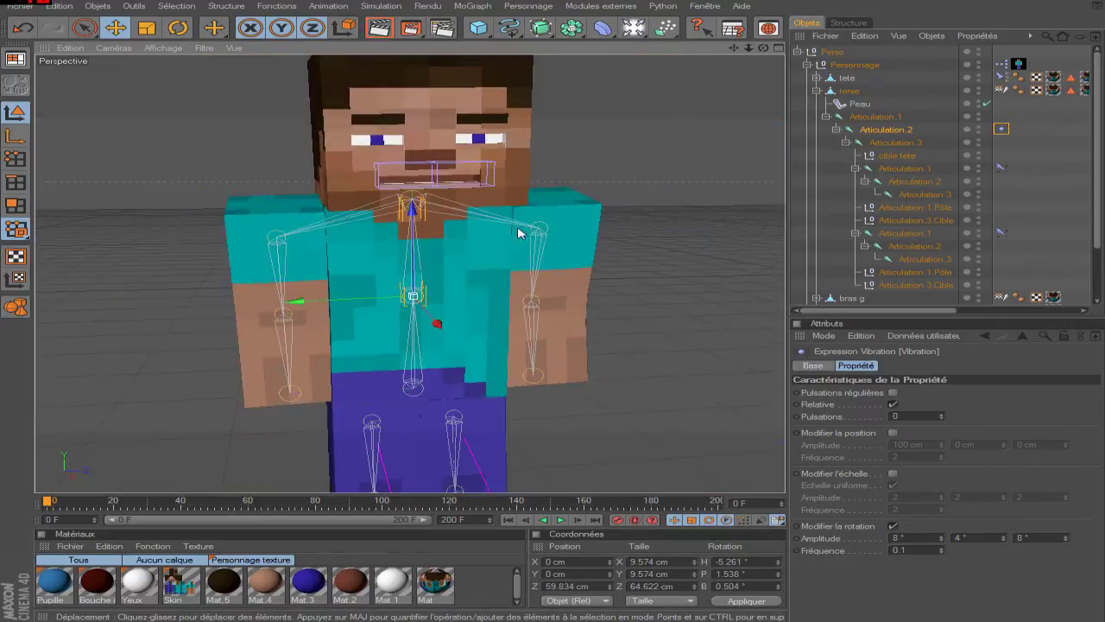
{"action": "left_click", "coordinate": [805, 189]}
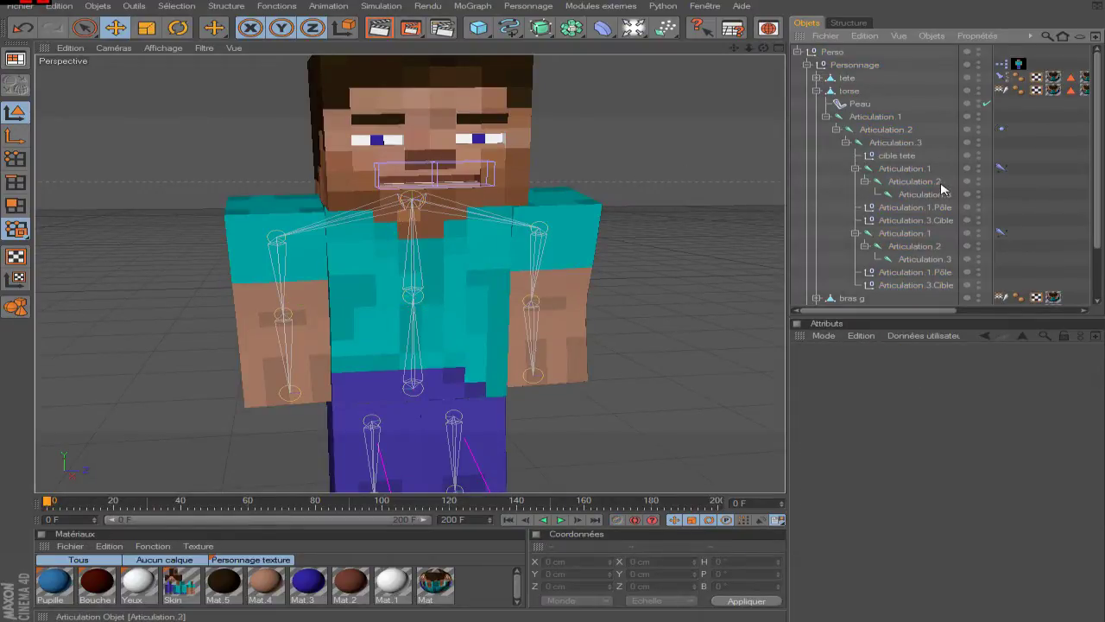
{"action": "left_click", "coordinate": [898, 169]}
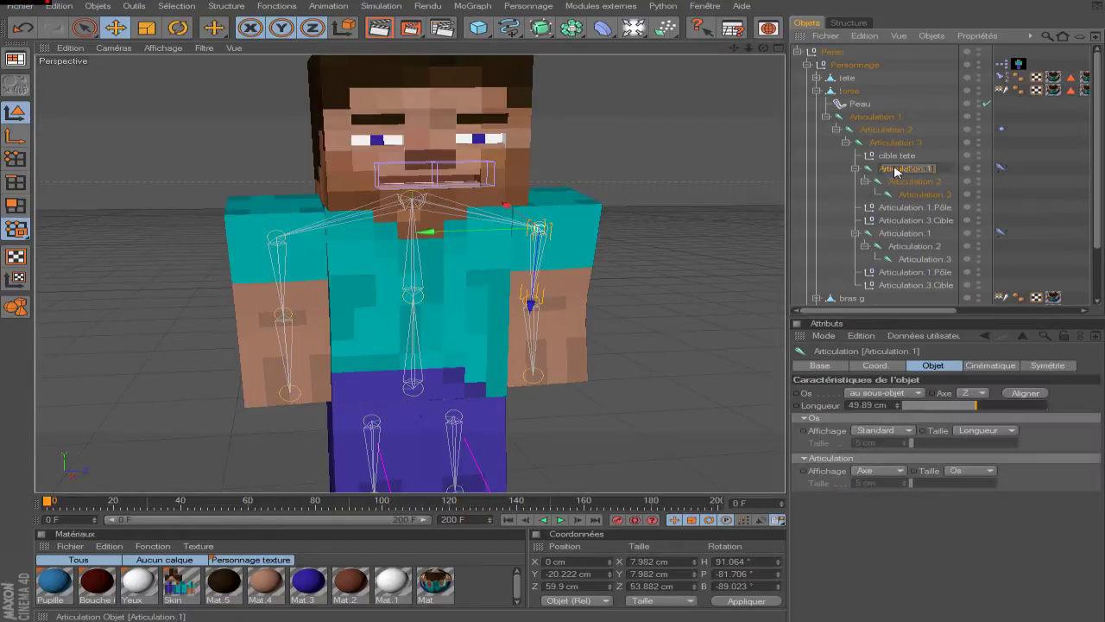
- Rotate the Articulation.1 arm joint to bend the arm, then view from the side
{"action": "left_click", "coordinate": [178, 29]}
{"action": "mouse_move", "coordinate": [530, 185]}
{"action": "left_mouse_down"}
{"action": "mouse_move", "coordinate": [495, 197]}
{"action": "mouse_move", "coordinate": [544, 252]}
{"action": "left_mouse_up"}
{"action": "left_click_drag", "start_coordinate": [566, 216], "coordinate": [446, 239]}
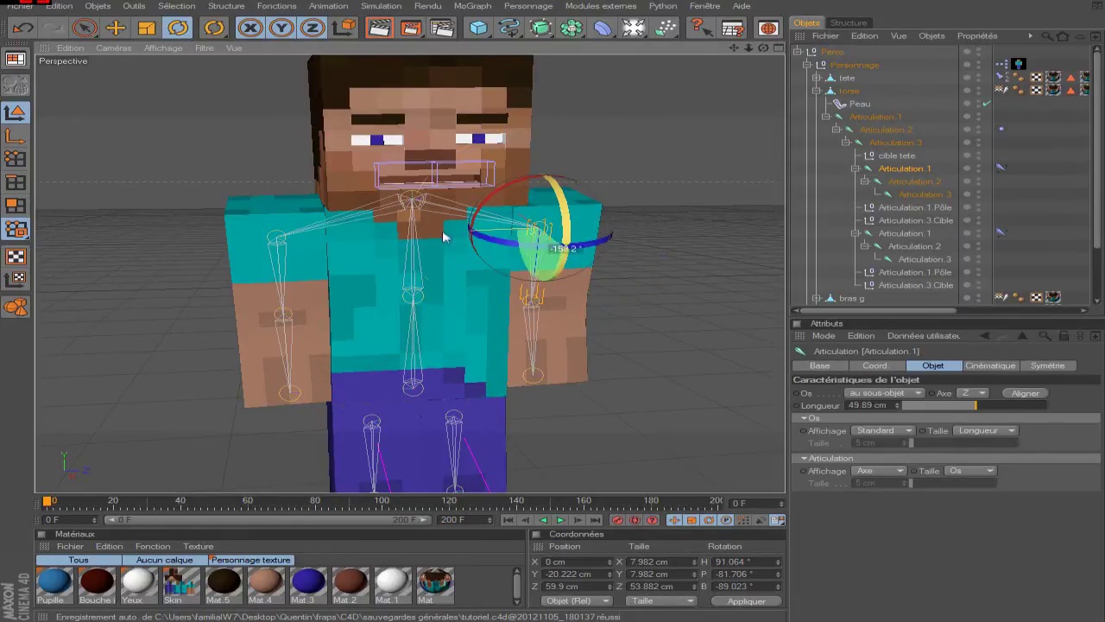
{"action": "left_click_drag", "start_coordinate": [764, 48], "coordinate": [682, 51]}
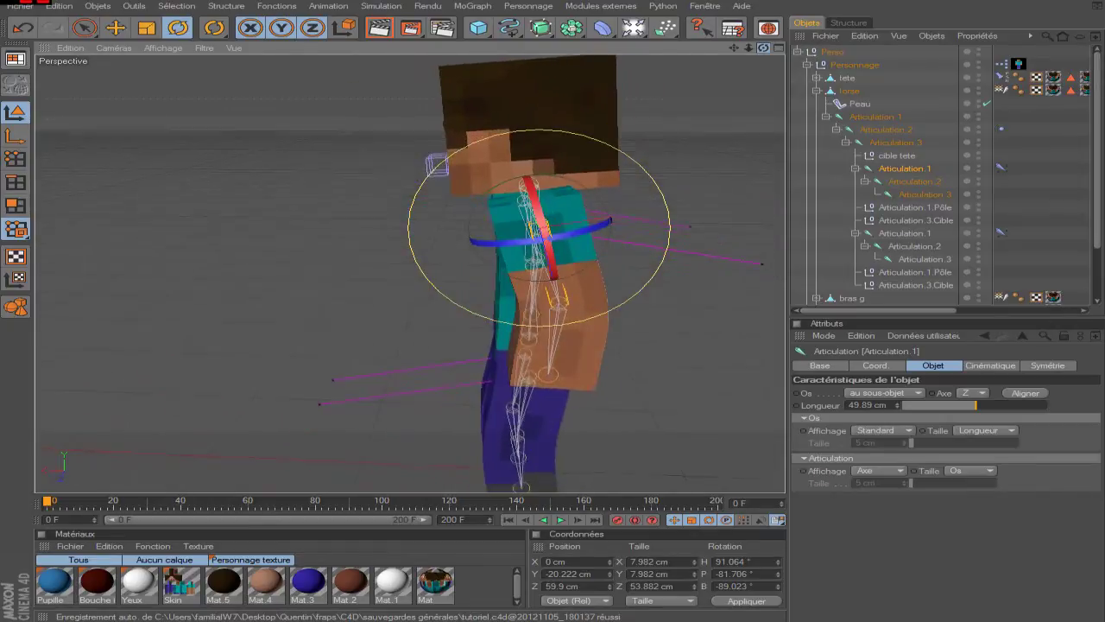
- Move the Articulation.3.Cible IK target along X to 11.922 cm
{"action": "left_click", "coordinate": [931, 271]}
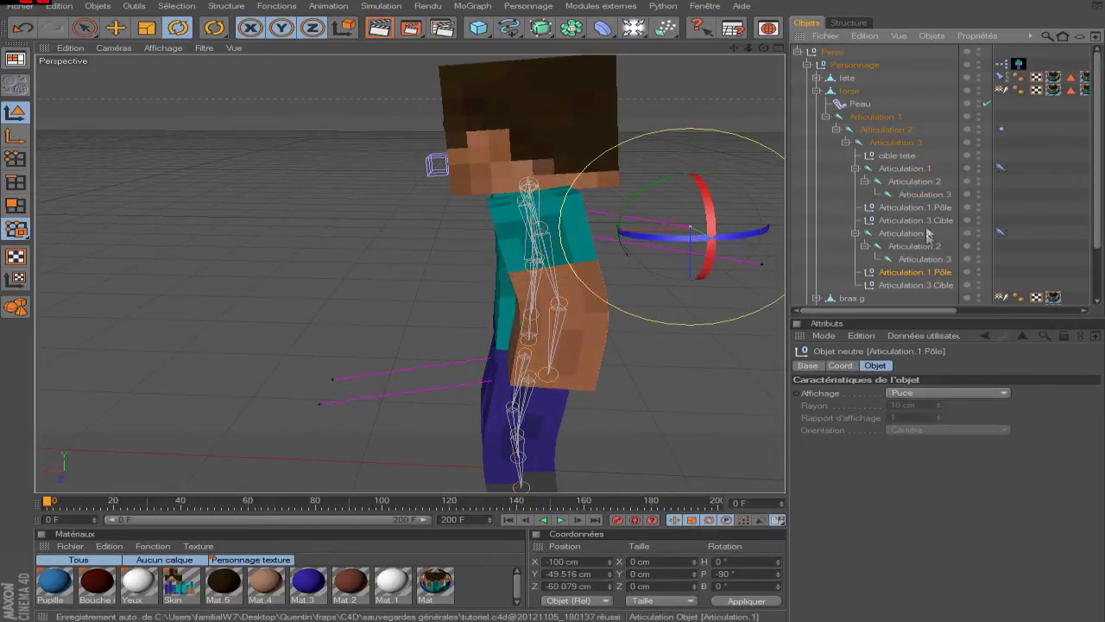
{"action": "left_click", "coordinate": [929, 221]}
{"action": "key", "text": "e"}
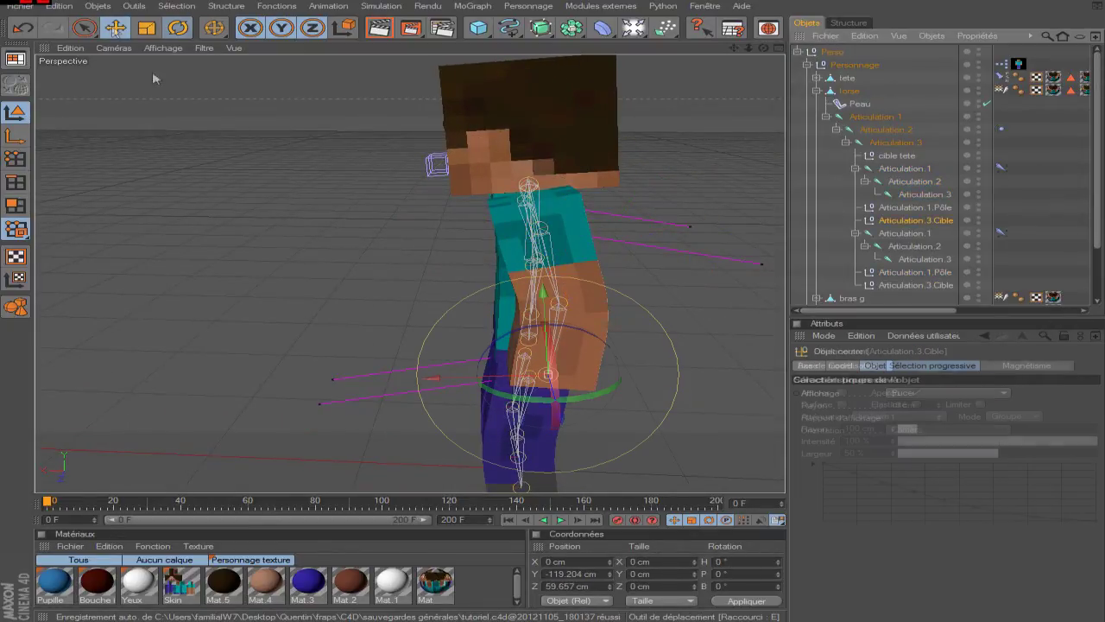
{"action": "left_click_drag", "start_coordinate": [505, 378], "coordinate": [551, 377]}
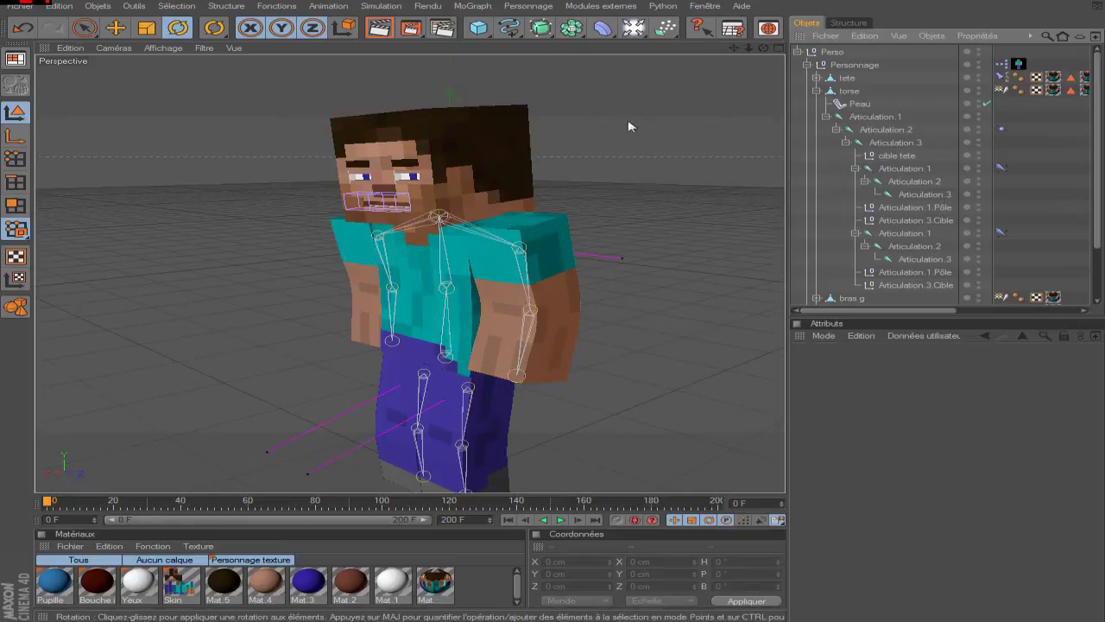
- Select the Personnage null and bring up its Données utilisateur options
{"action": "left_click", "coordinate": [525, 207]}
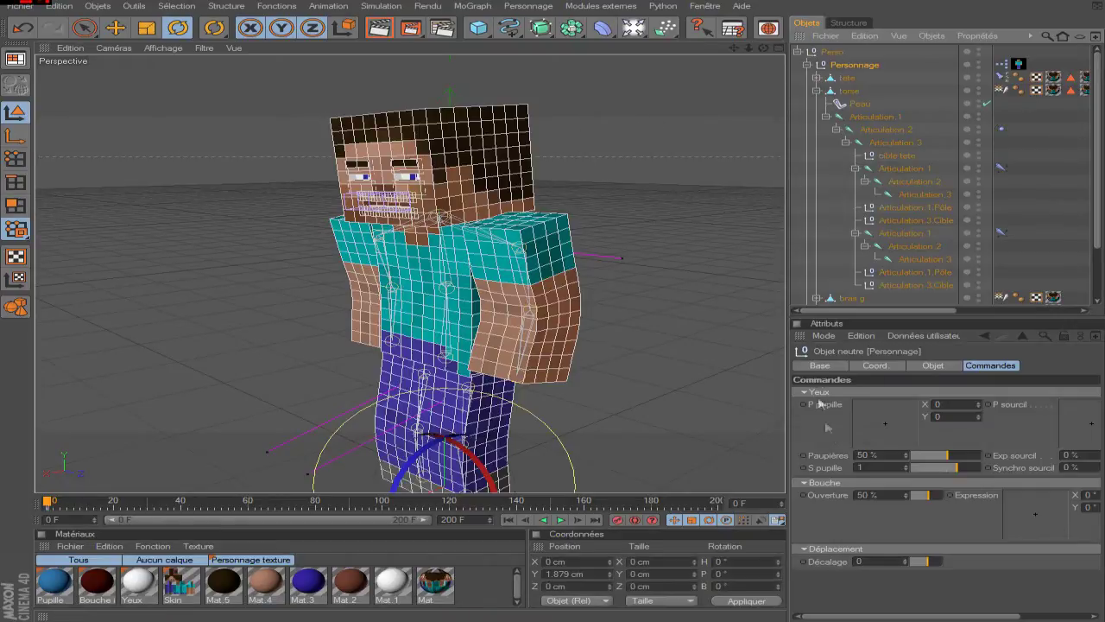
{"action": "left_click", "coordinate": [859, 593]}
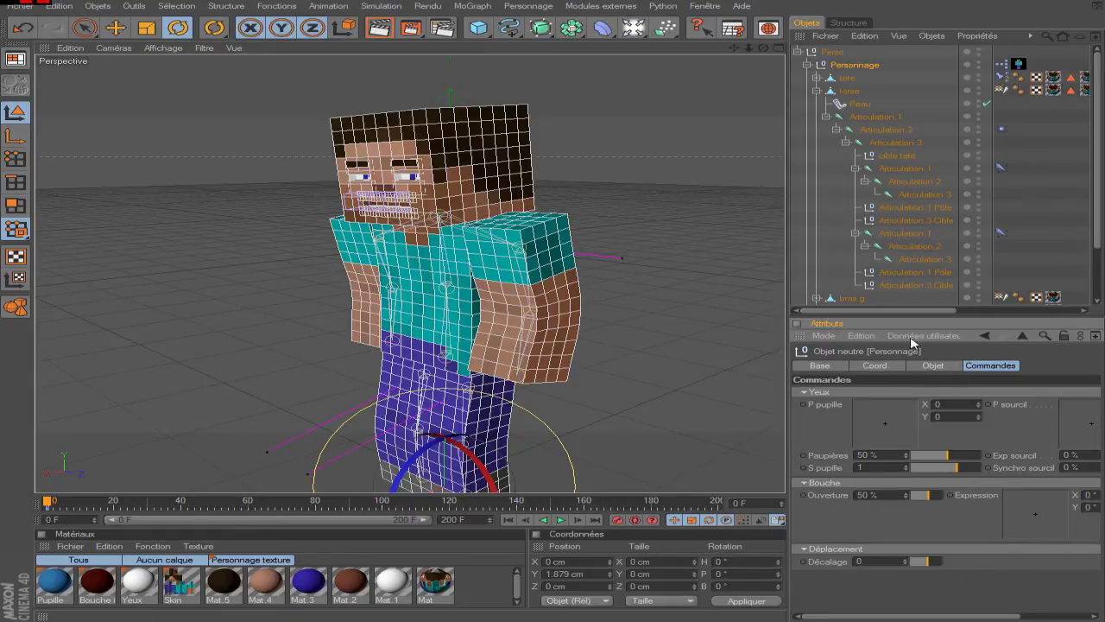
{"action": "left_click", "coordinate": [913, 342]}
- Add two user-data entries named Cl bras and Cl jambe under Déplacement, above Décalage
{"action": "left_click", "coordinate": [941, 360]}
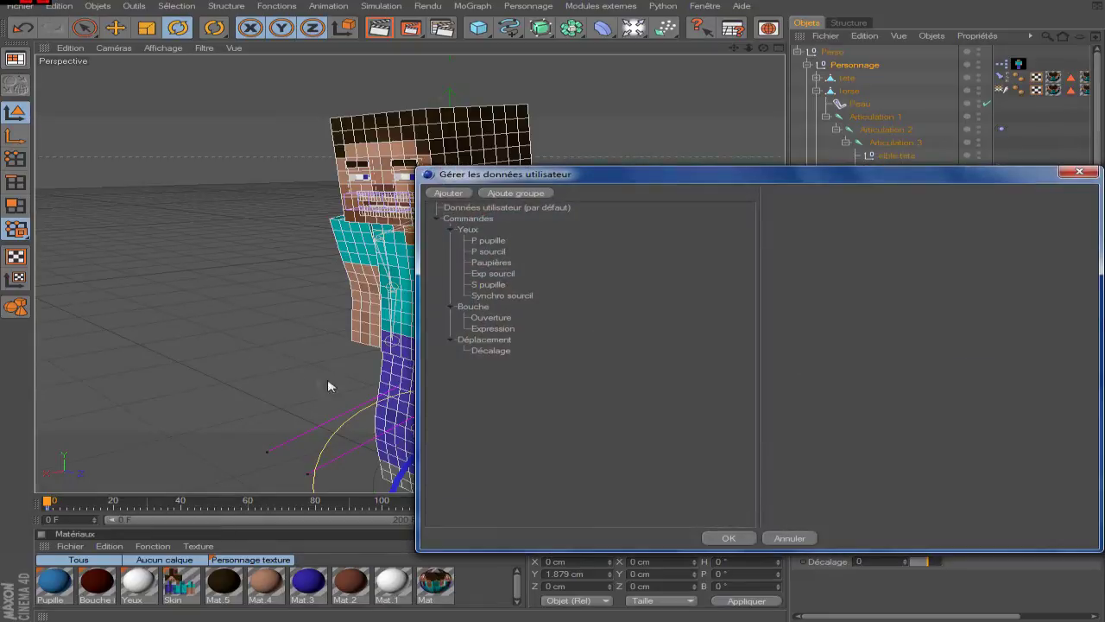
{"action": "left_click", "coordinate": [483, 340]}
{"action": "double_click", "coordinate": [448, 193]}
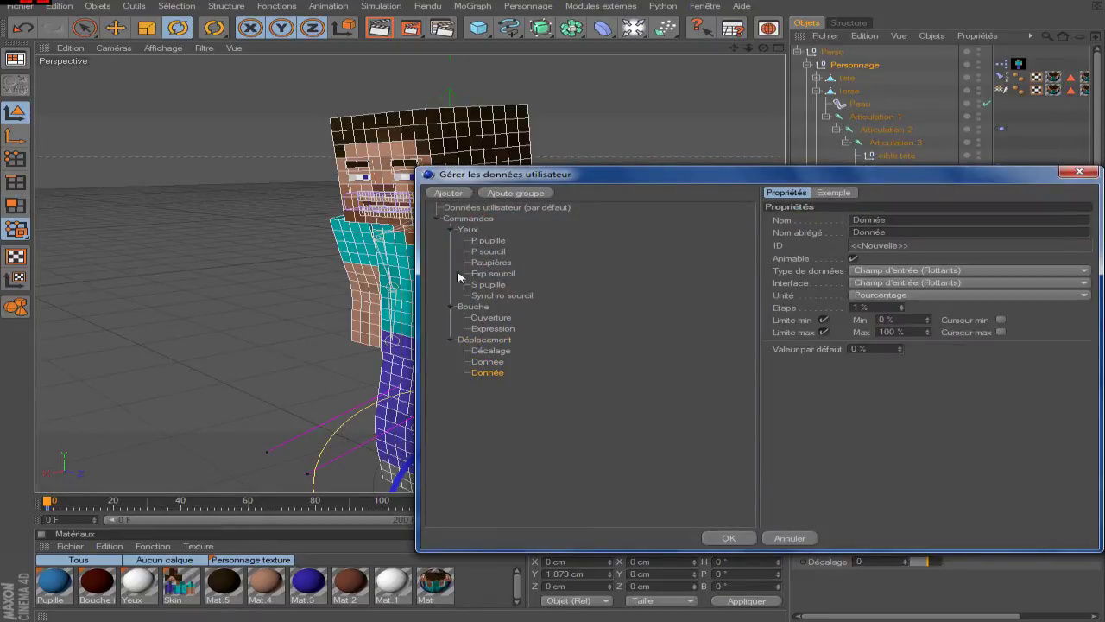
{"action": "left_click_drag", "start_coordinate": [493, 352], "coordinate": [489, 380]}
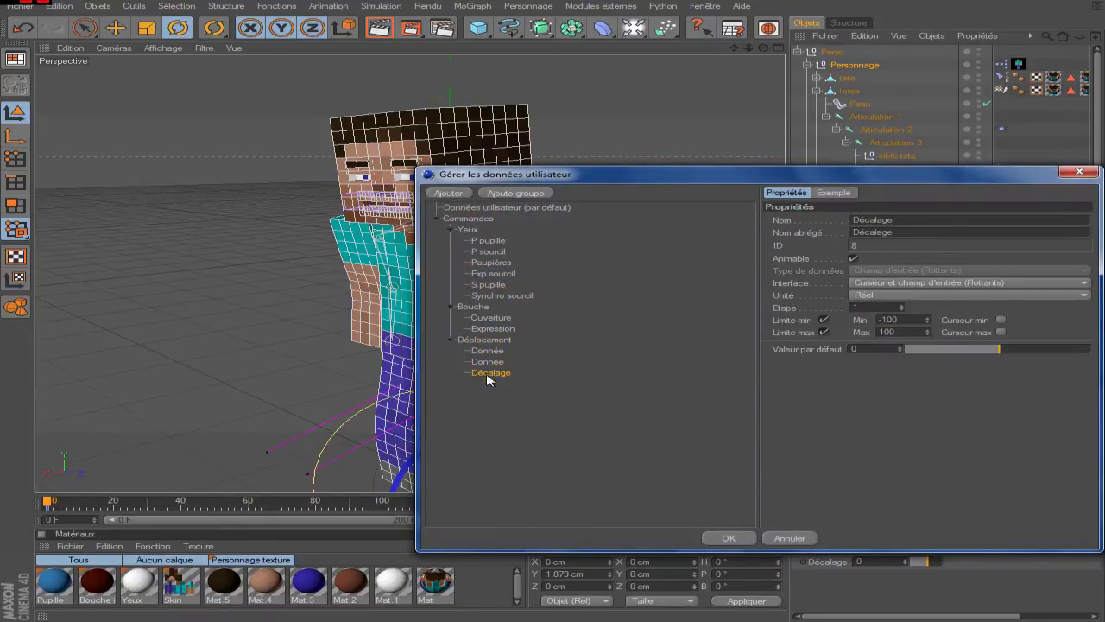
{"action": "left_click", "coordinate": [488, 350]}
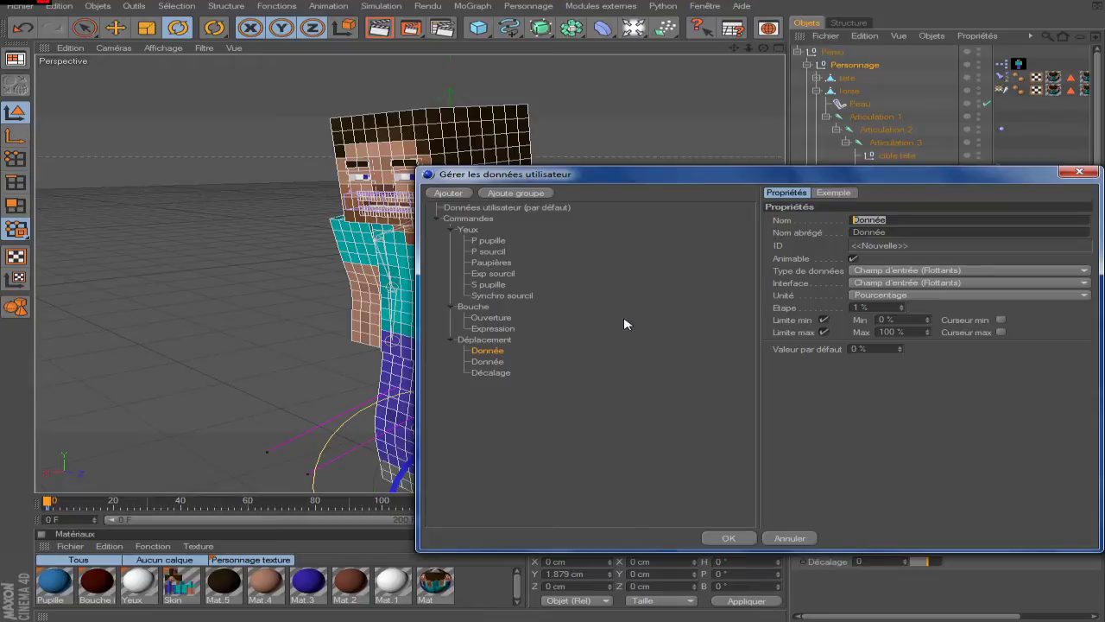
{"action": "type", "text": "C"}
{"action": "left_click", "coordinate": [498, 361]}
{"action": "type", "text": "Cl"}
{"action": "left_click", "coordinate": [511, 362]}
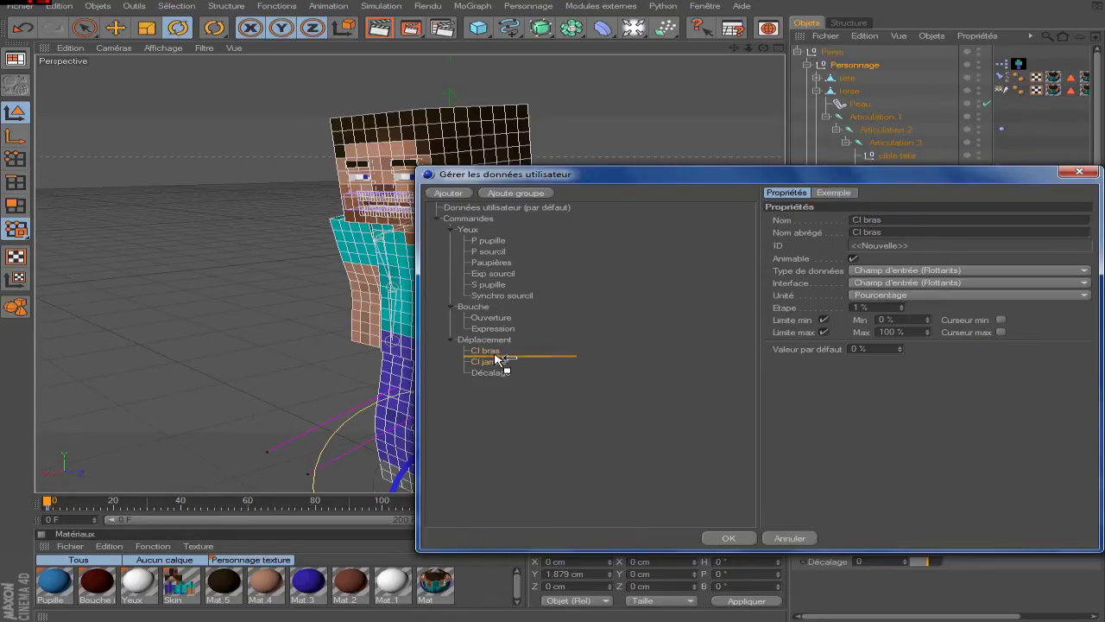
- Set Cl jambe and Cl bras data type to Case à cocher and confirm
{"action": "left_click", "coordinate": [903, 271]}
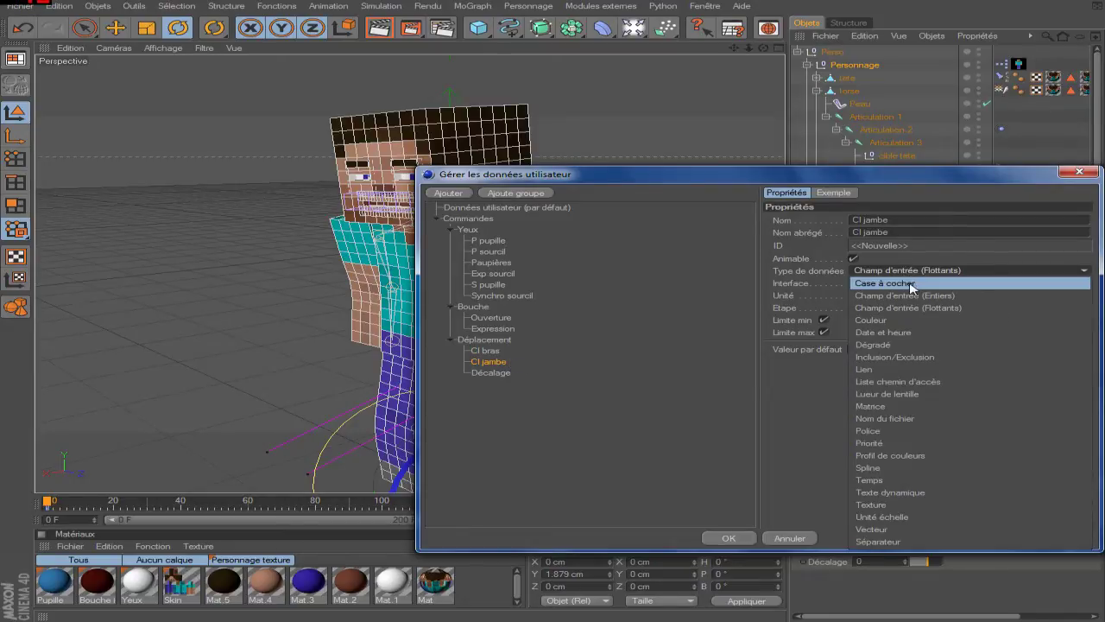
{"action": "left_click", "coordinate": [903, 283]}
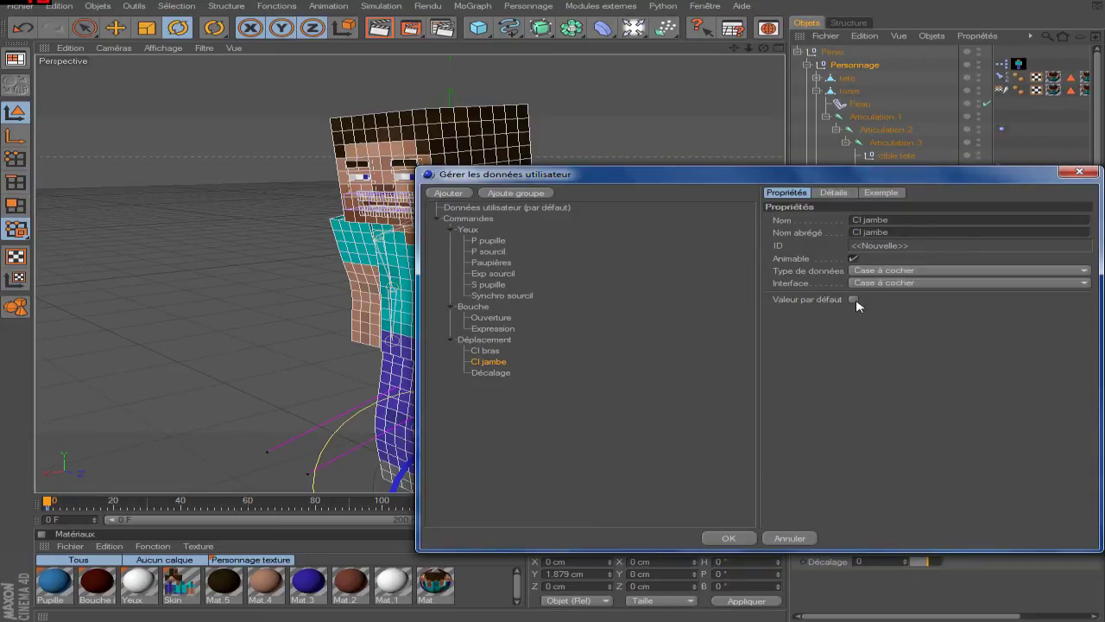
{"action": "left_click", "coordinate": [488, 351]}
{"action": "left_click", "coordinate": [907, 271]}
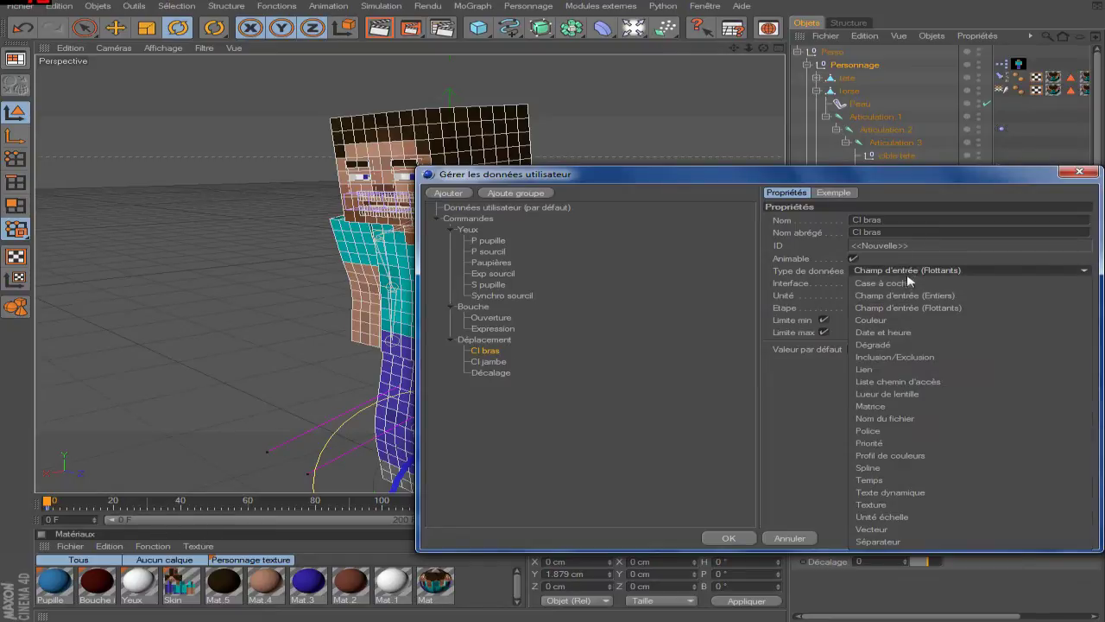
{"action": "left_click", "coordinate": [905, 281]}
{"action": "key", "text": "Down"}
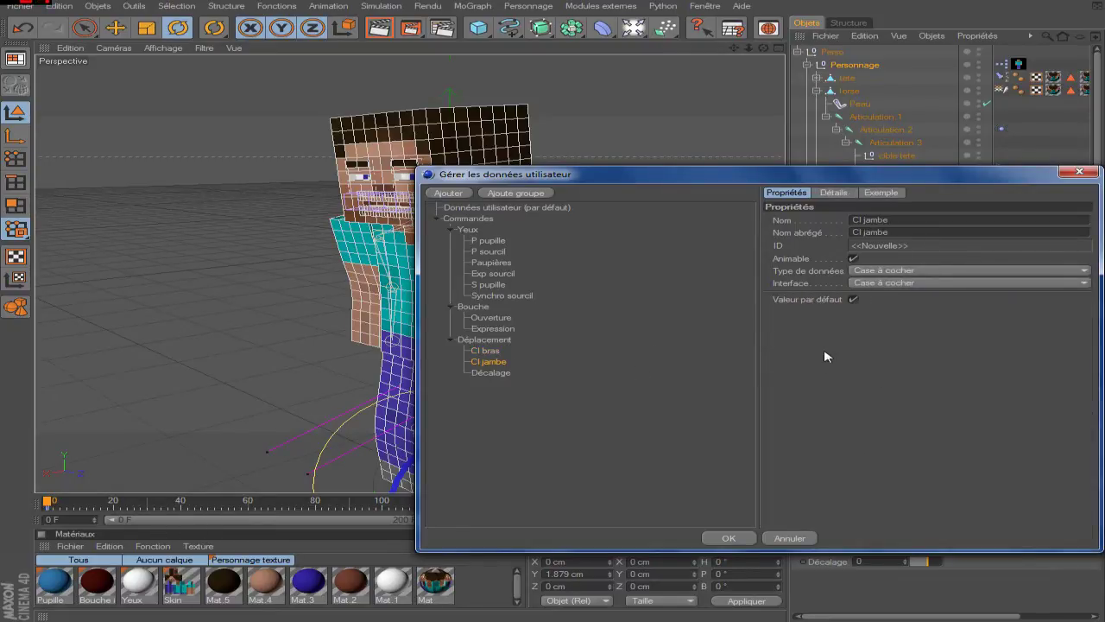
{"action": "left_click", "coordinate": [492, 340]}
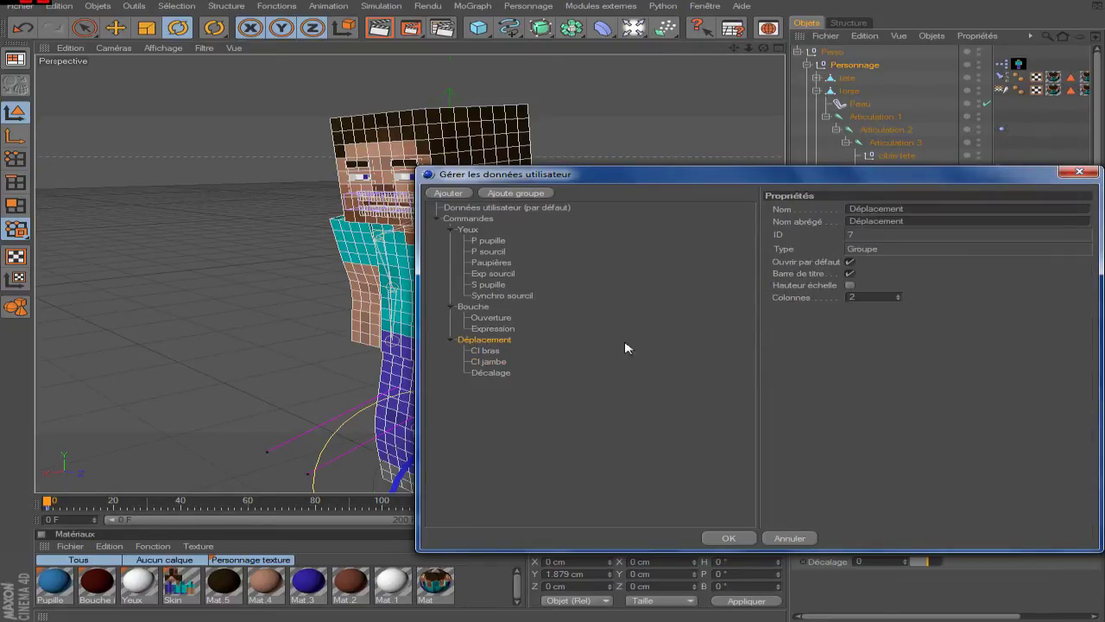
{"action": "left_click", "coordinate": [730, 538]}
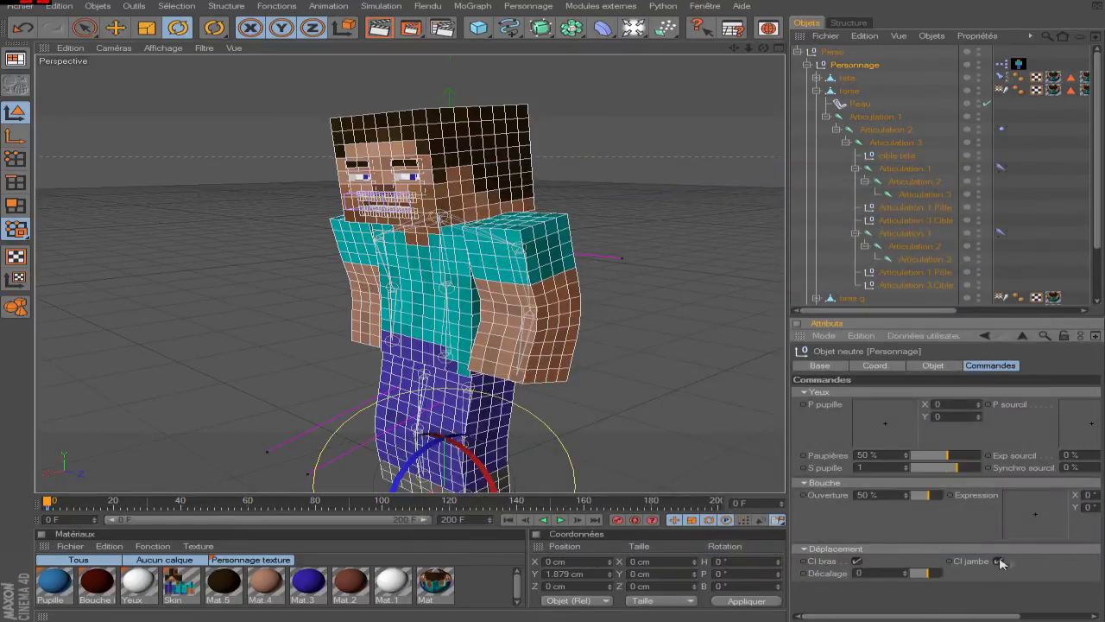
- Toggle the Cl jambe checkbox, orbit to the character's side, and deselect everything
{"action": "left_click", "coordinate": [856, 561]}
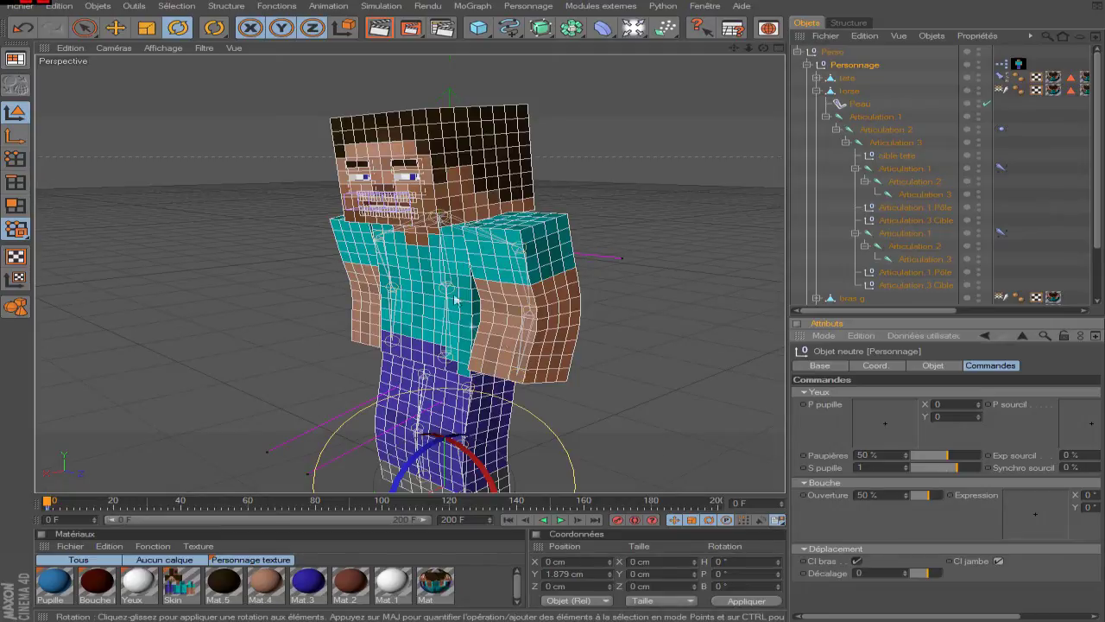
{"action": "mouse_move", "coordinate": [763, 47]}
{"action": "left_mouse_down"}
{"action": "mouse_move", "coordinate": [725, 50]}
{"action": "mouse_move", "coordinate": [744, 50]}
{"action": "left_mouse_up"}
{"action": "left_click", "coordinate": [559, 329]}
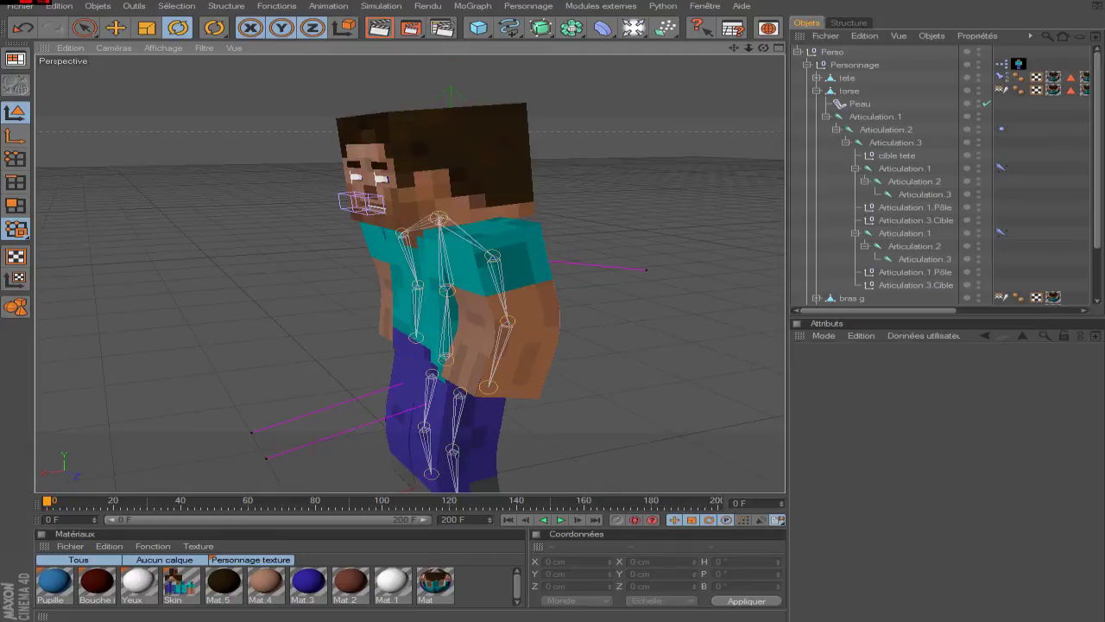
- Add the Personnage object to the XPresso graph with Cl bras and Cl jambe output ports
{"action": "double_click", "coordinate": [1000, 64]}
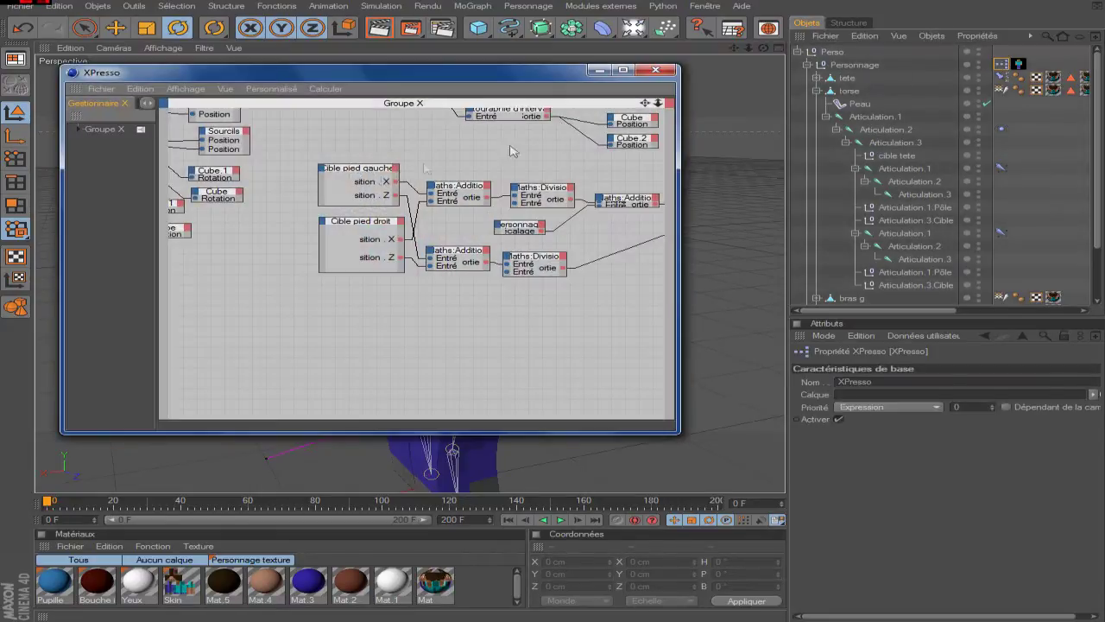
{"action": "left_click_drag", "start_coordinate": [849, 73], "coordinate": [227, 334]}
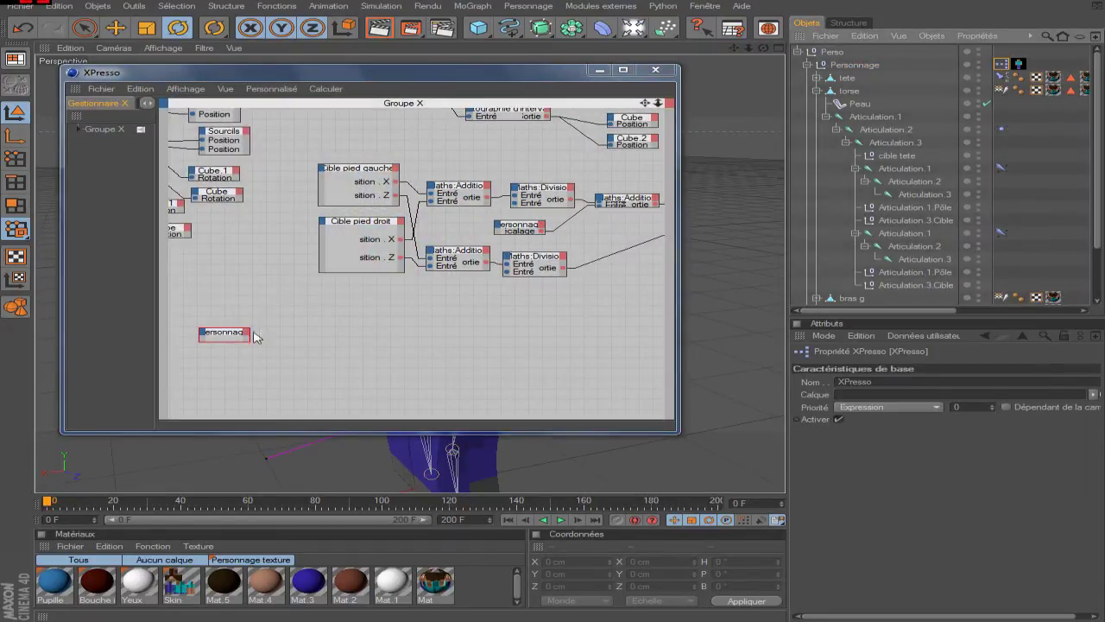
{"action": "left_click", "coordinate": [248, 333]}
{"action": "mouse_move", "coordinate": [285, 363]}
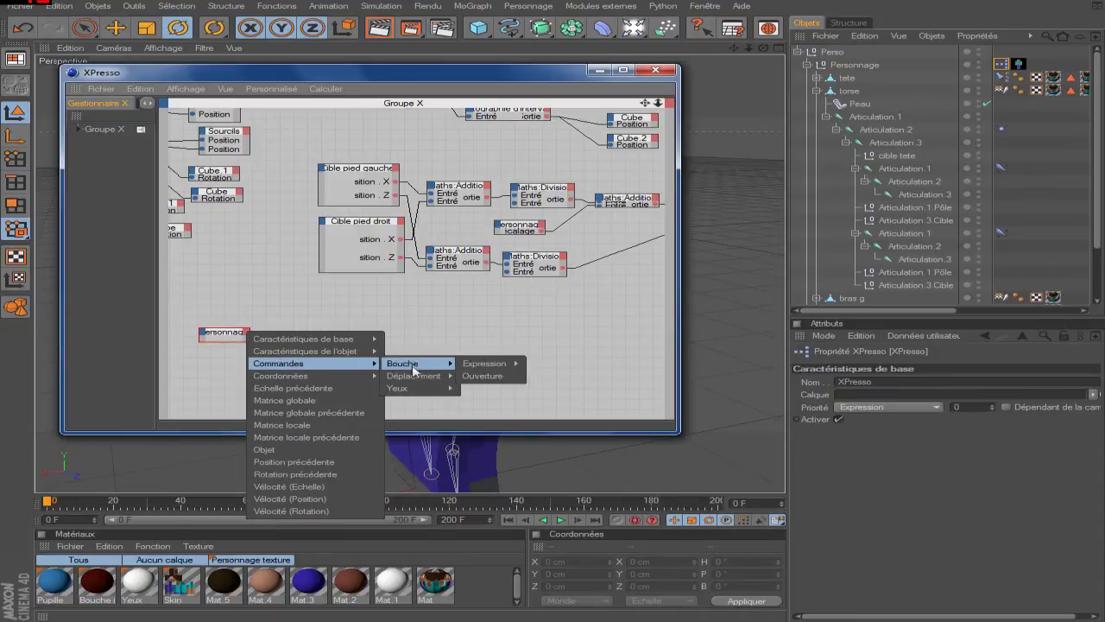
{"action": "left_click", "coordinate": [476, 375]}
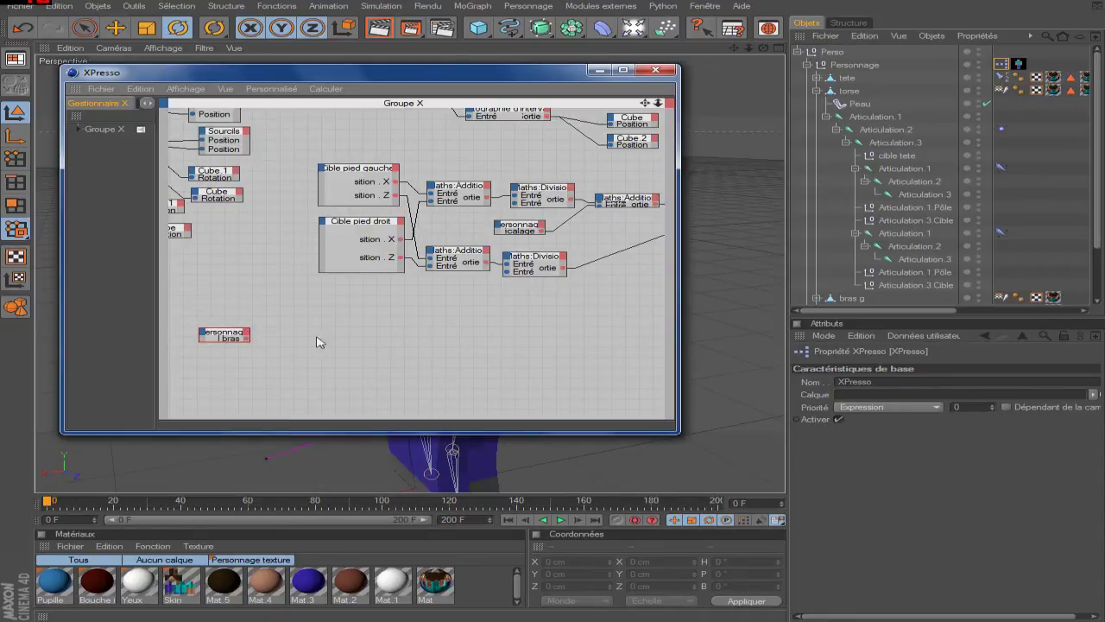
{"action": "left_click", "coordinate": [248, 335]}
{"action": "mouse_move", "coordinate": [413, 380]}
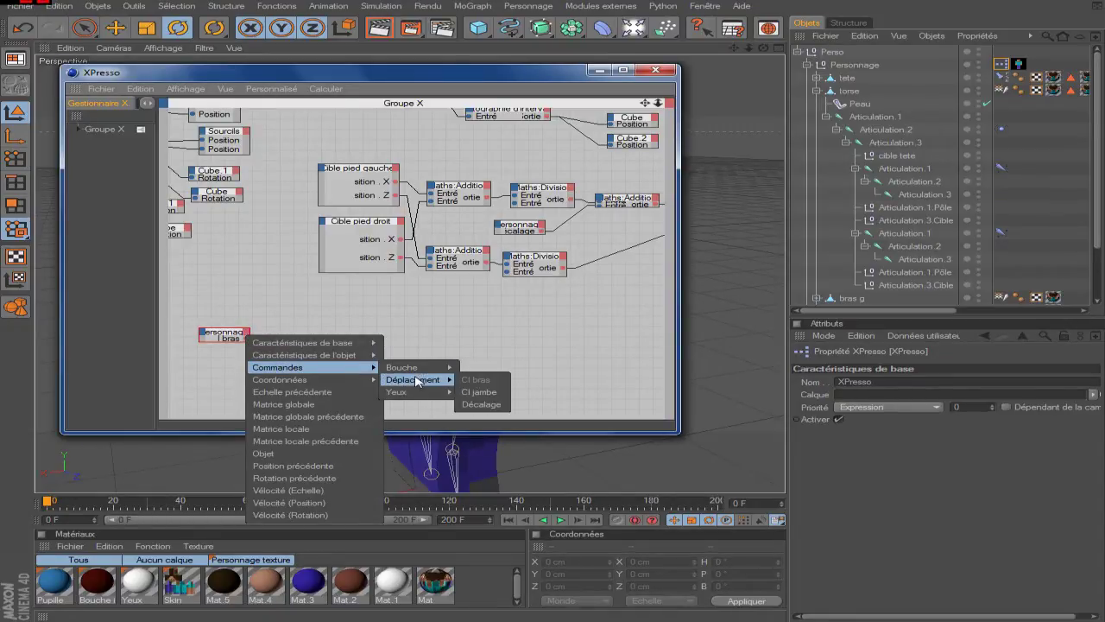
{"action": "left_click", "coordinate": [481, 393]}
- Widen the Personnage node to show its ports and select the first Articulation.1 arm joint
{"action": "left_click", "coordinate": [240, 343]}
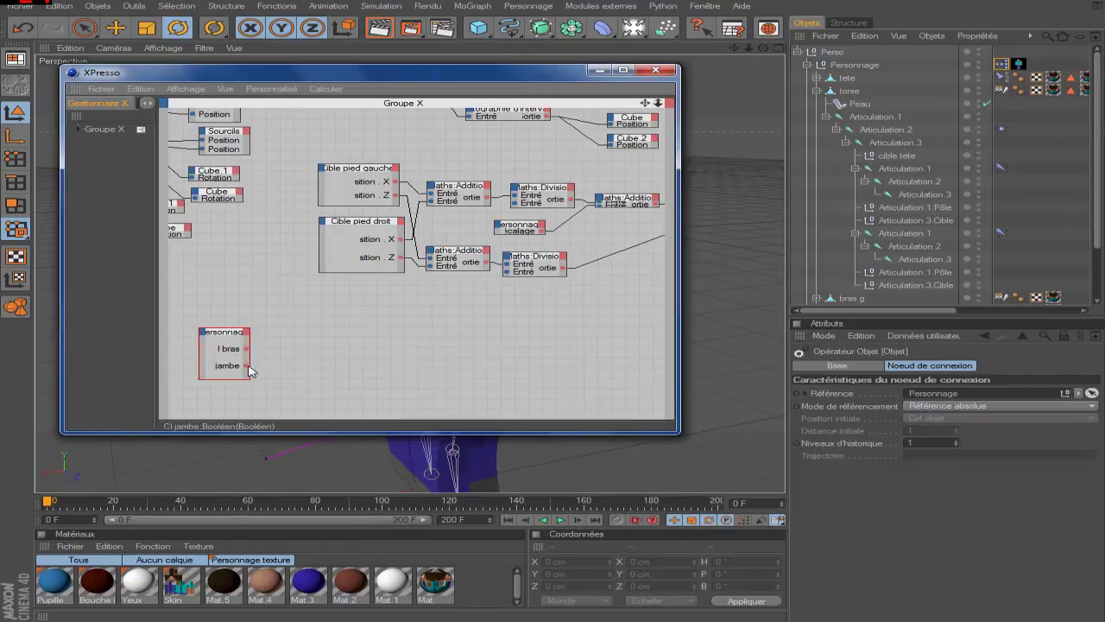
{"action": "left_click_drag", "start_coordinate": [249, 359], "coordinate": [354, 359]}
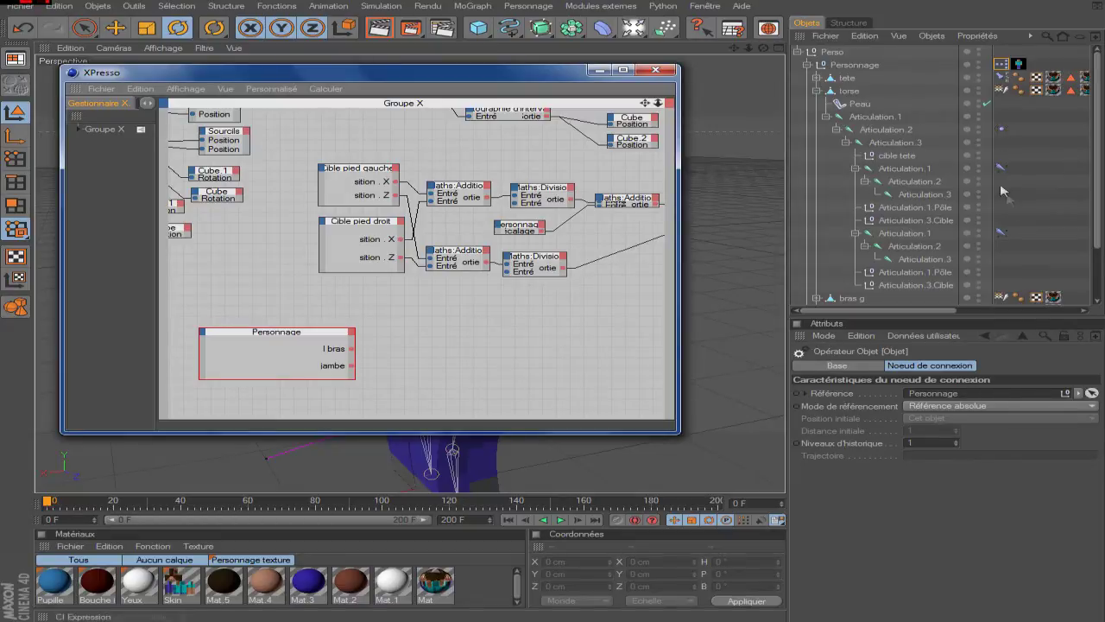
{"action": "left_click", "coordinate": [1018, 227]}
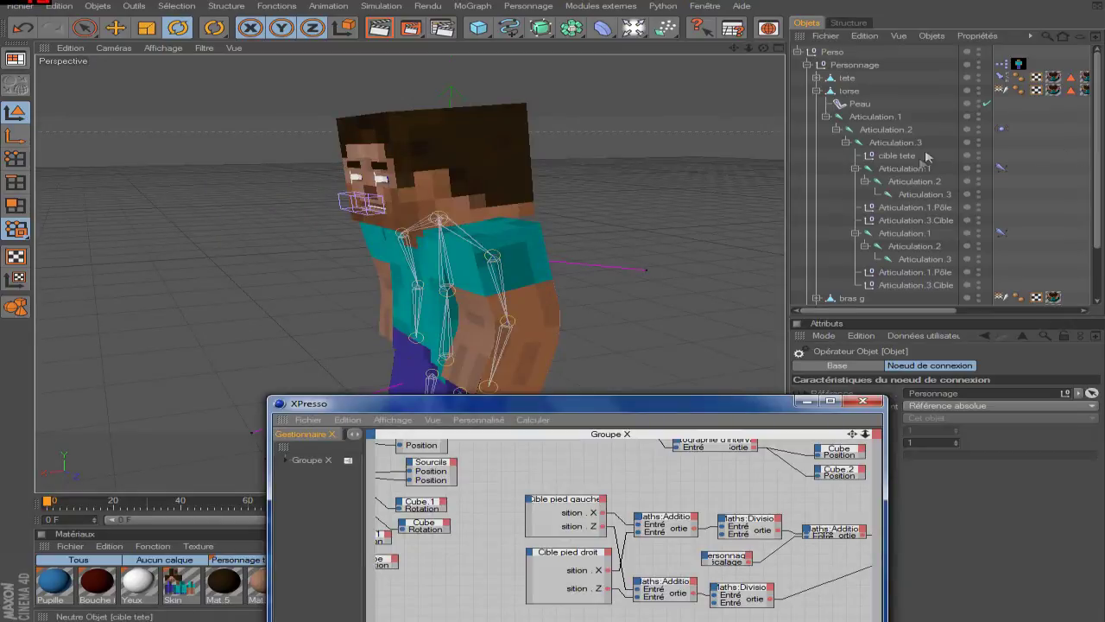
{"action": "left_click", "coordinate": [904, 168]}
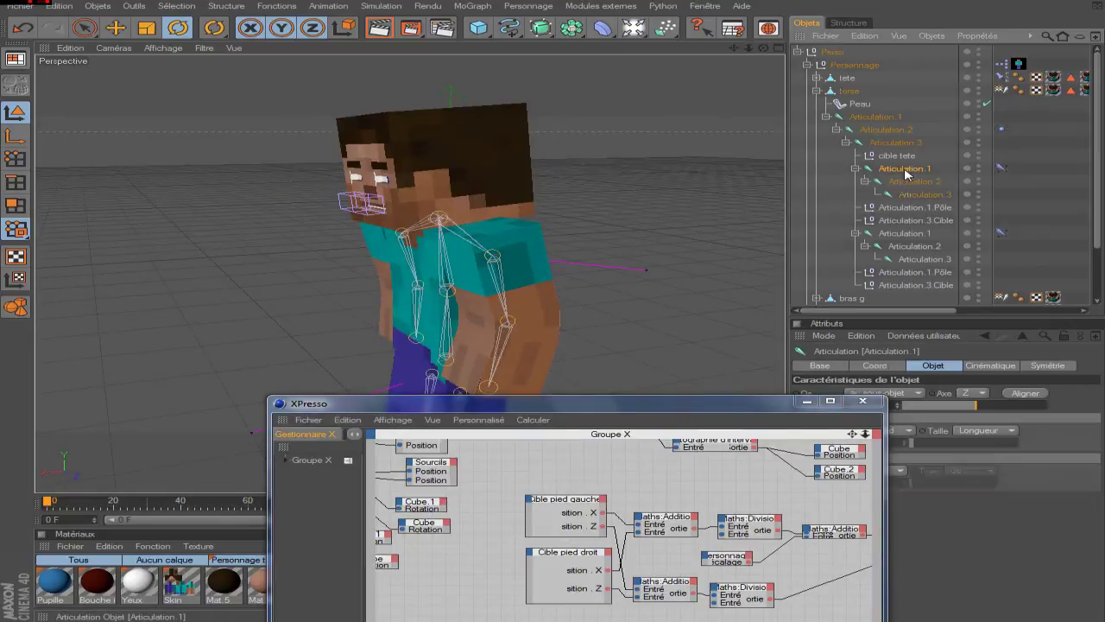
- Drop both arm IK tags into the XPresso graph as CI nodes
{"action": "left_click", "coordinate": [1001, 232]}
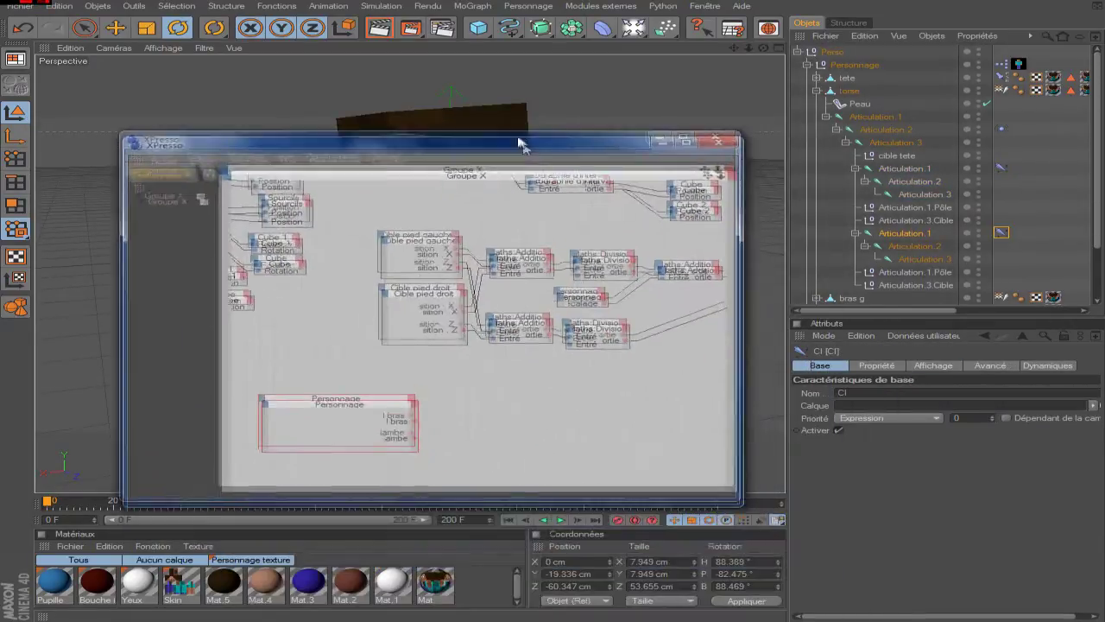
{"action": "left_click", "coordinate": [1000, 167], "text": "ctrl"}
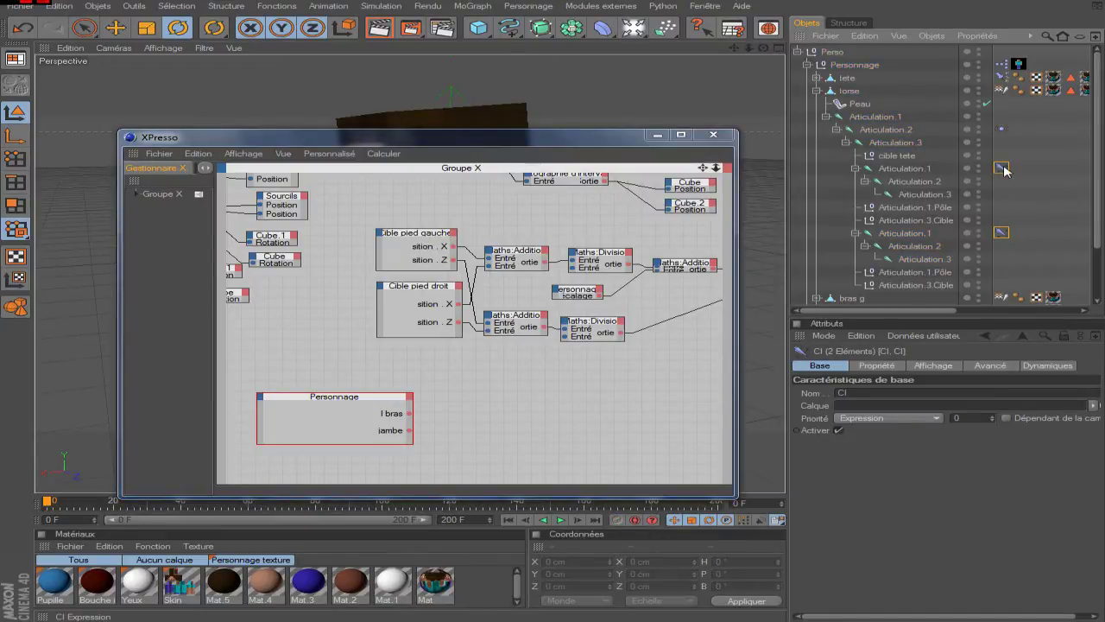
{"action": "left_click_drag", "start_coordinate": [519, 443], "coordinate": [561, 401]}
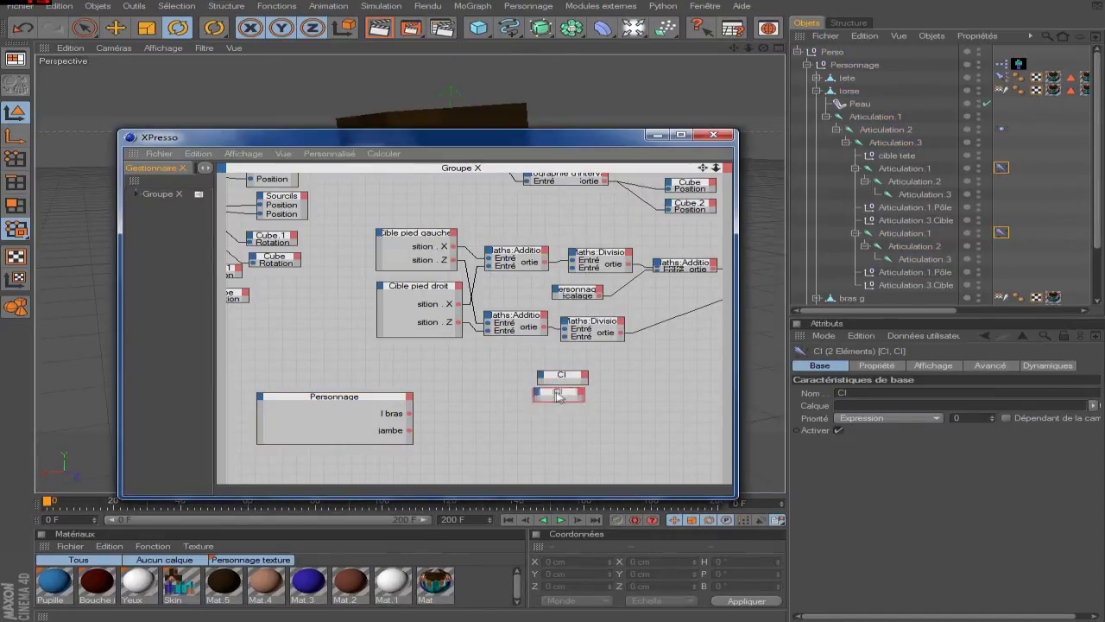
- Give both arm CI nodes Activer inputs and wire Personnage's Cl bras output into them
{"action": "right_click", "coordinate": [542, 377]}
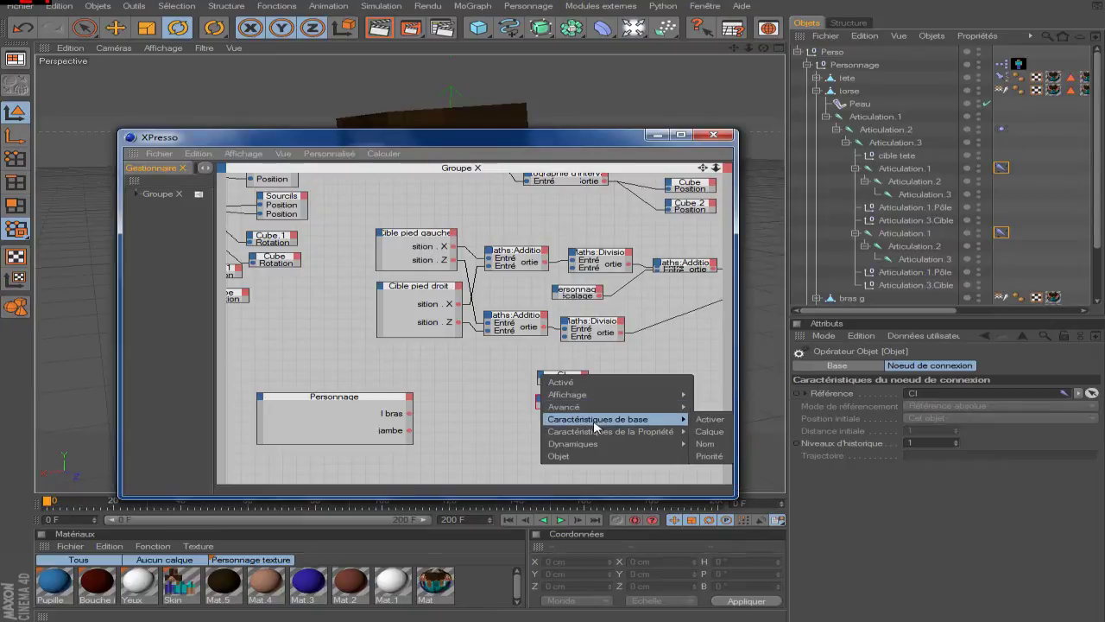
{"action": "mouse_move", "coordinate": [597, 419]}
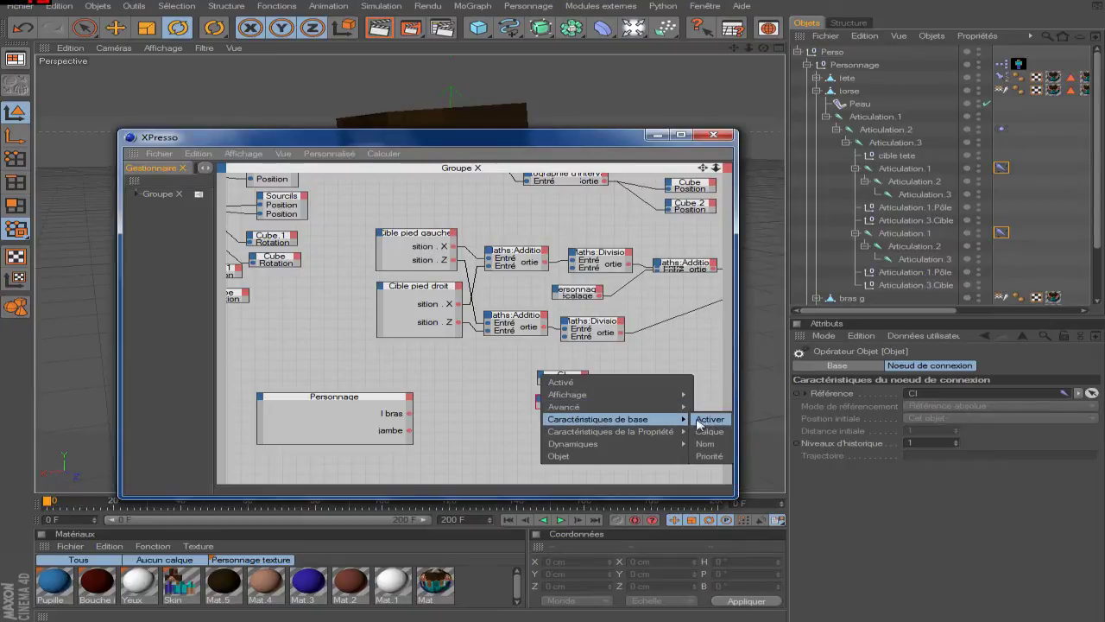
{"action": "left_click", "coordinate": [710, 421]}
{"action": "right_click", "coordinate": [540, 406]}
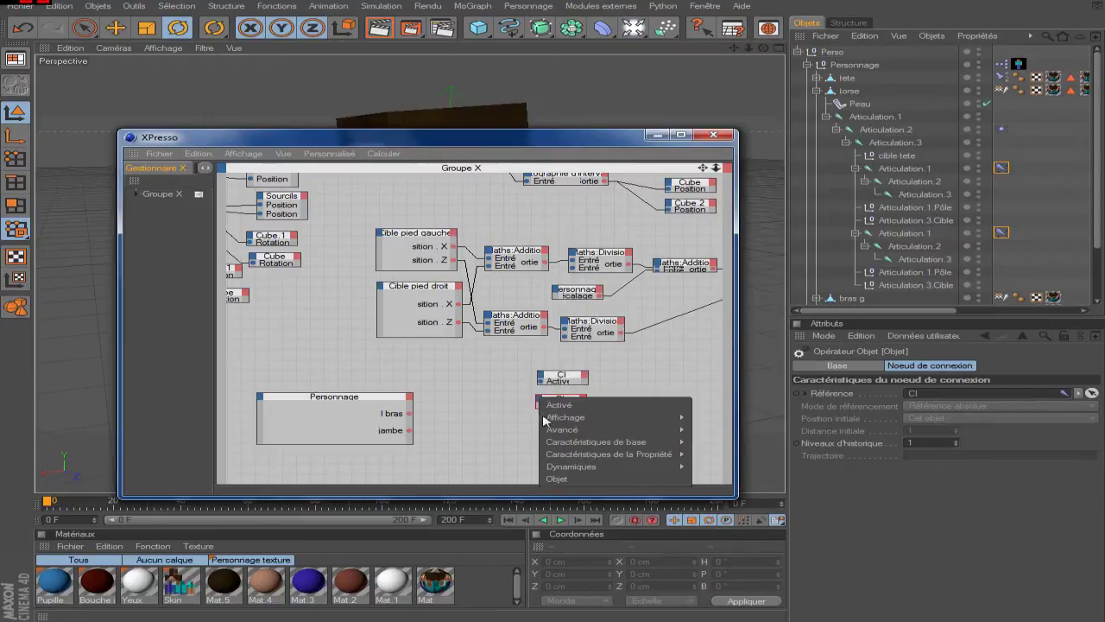
{"action": "left_click", "coordinate": [716, 443]}
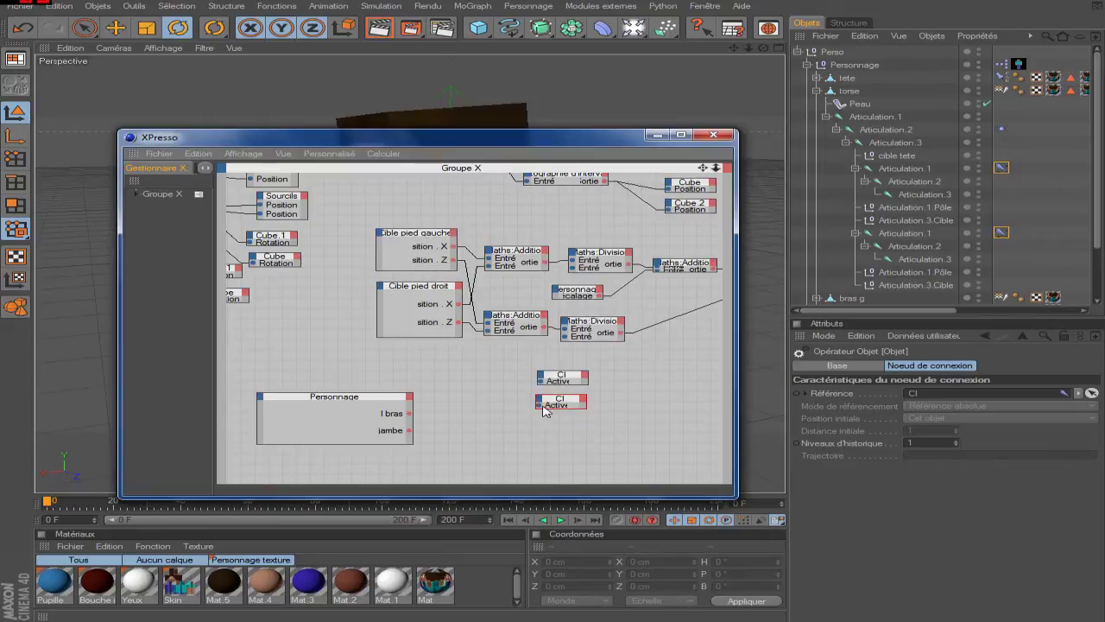
{"action": "left_click", "coordinate": [552, 405]}
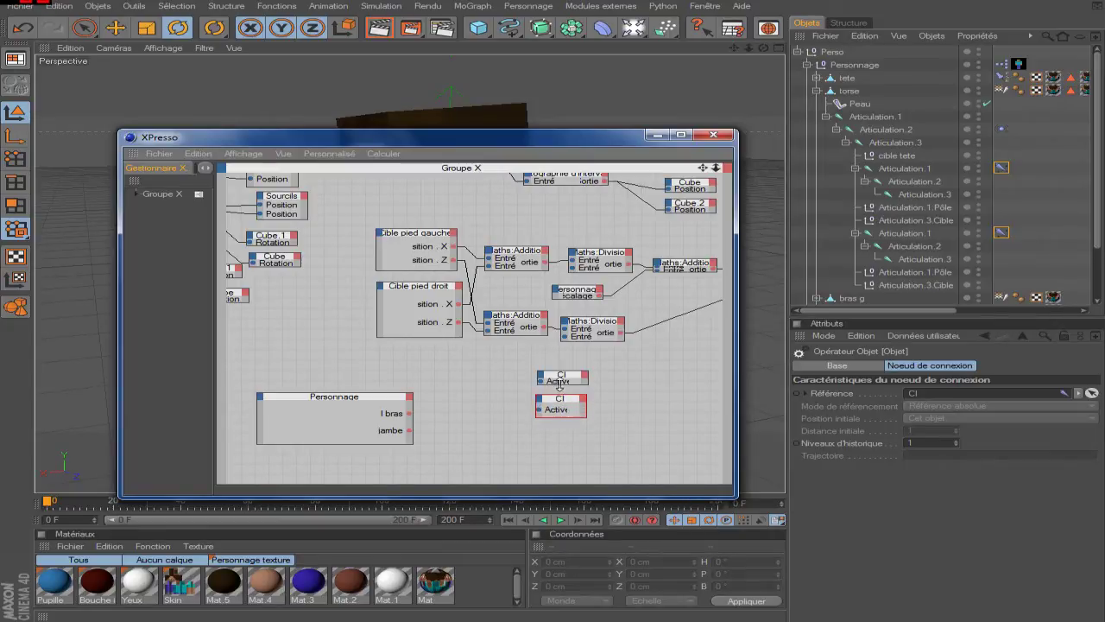
{"action": "left_click_drag", "start_coordinate": [409, 413], "coordinate": [540, 386]}
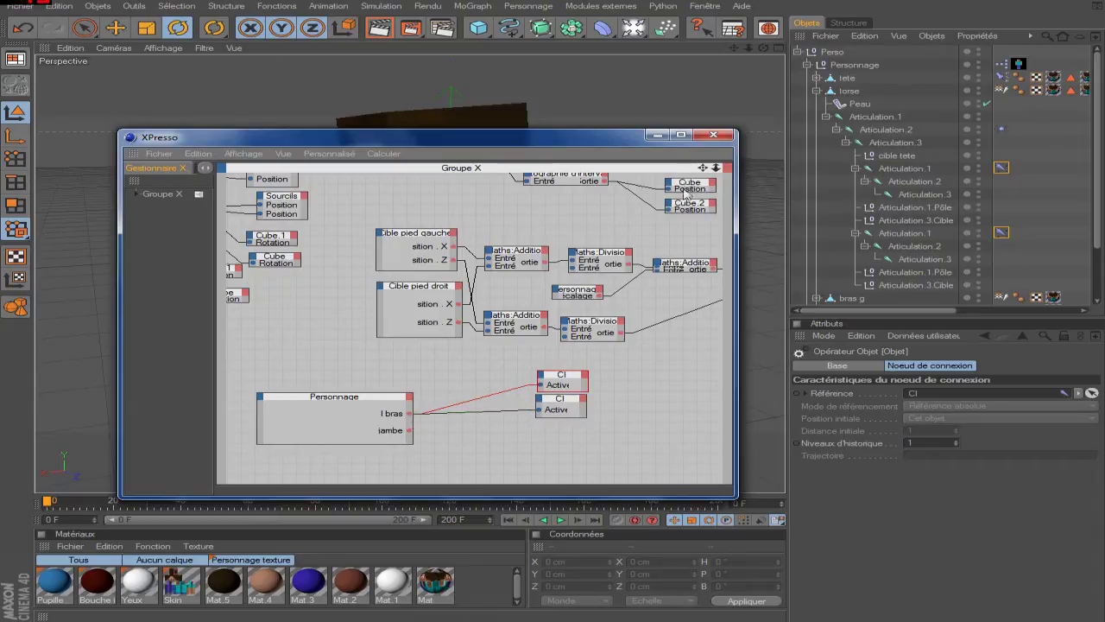
{"action": "left_click", "coordinate": [713, 134]}
{"action": "left_click", "coordinate": [851, 66]}
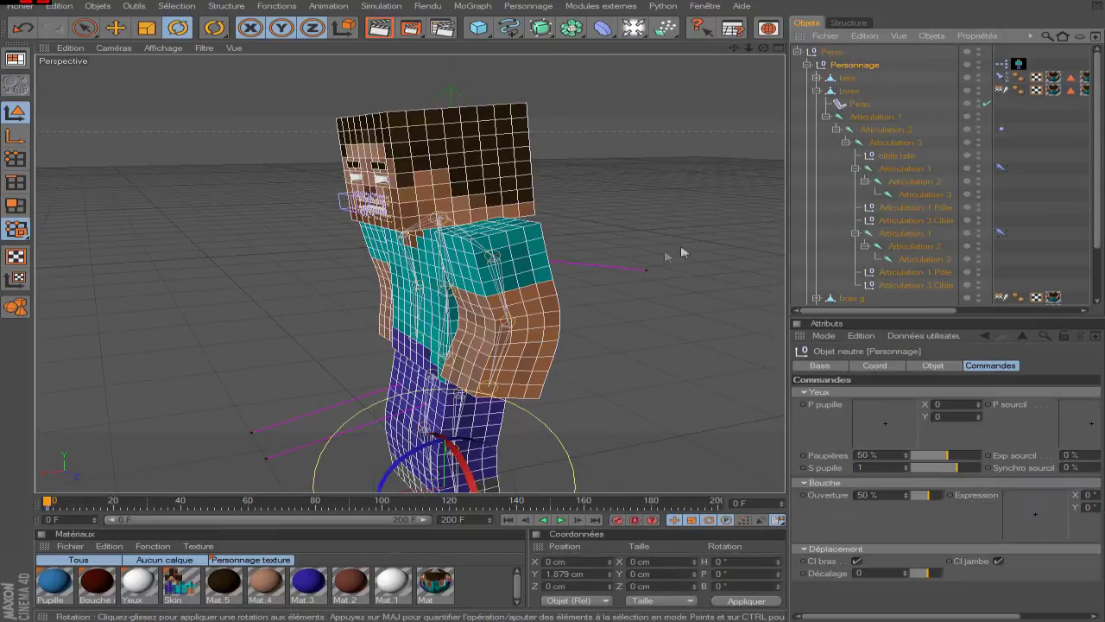
{"action": "left_click_drag", "start_coordinate": [763, 49], "coordinate": [725, 53]}
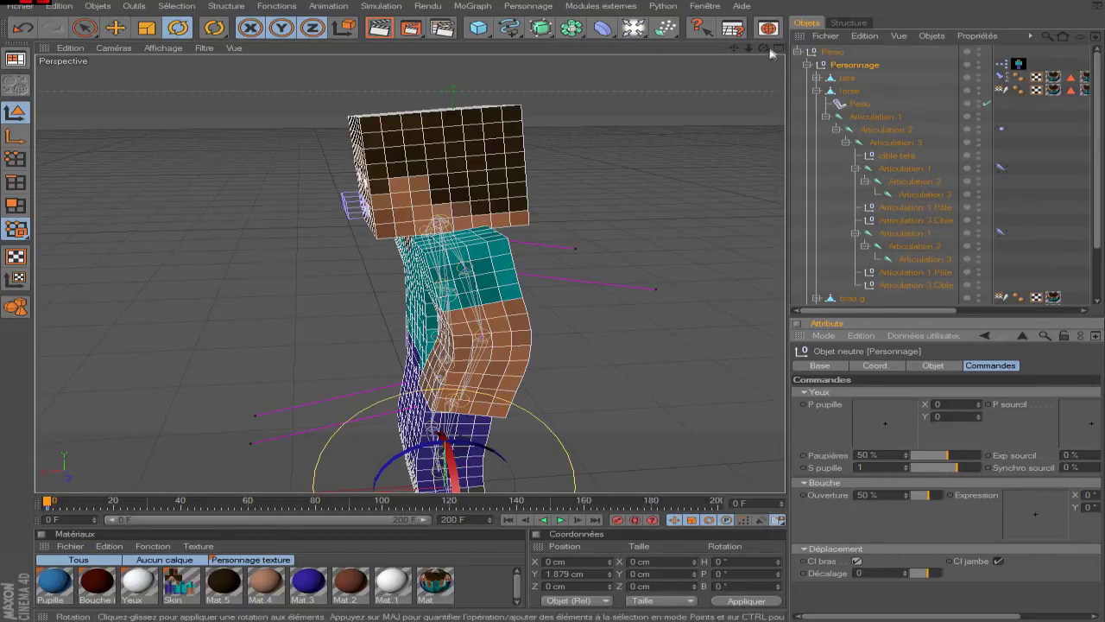
{"action": "left_click_drag", "start_coordinate": [763, 48], "coordinate": [744, 145]}
{"action": "left_click_drag", "start_coordinate": [763, 49], "coordinate": [763, 51]}
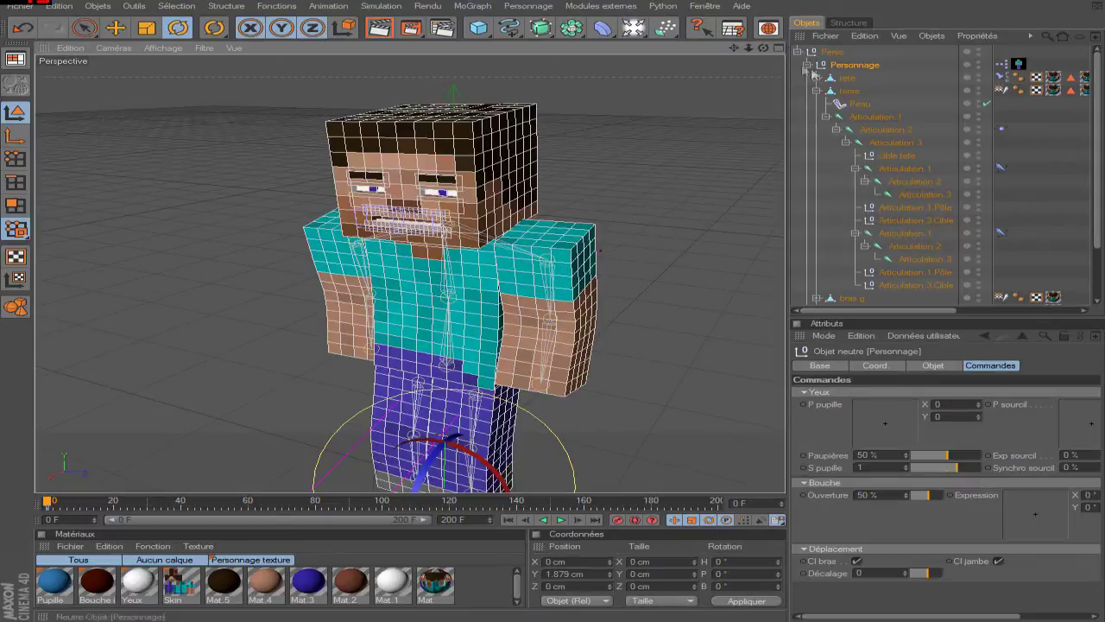
{"action": "double_click", "coordinate": [1000, 65]}
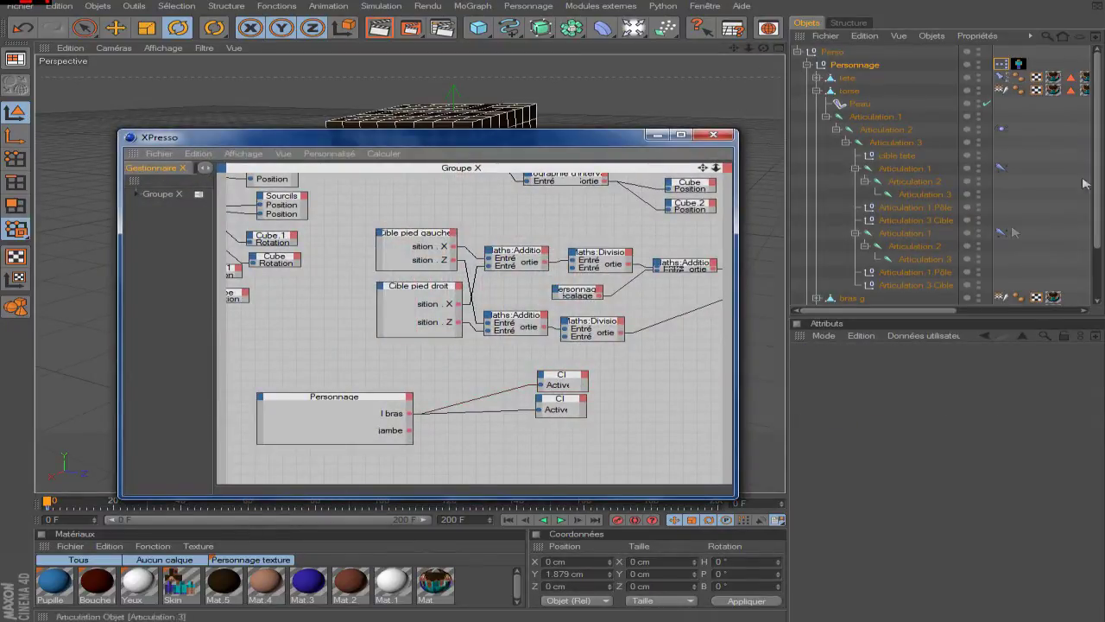
- Expand the jambe g and jambe d legs to reveal their joints and IK tags
{"action": "mouse_move", "coordinate": [1096, 164]}
{"action": "left_mouse_down"}
{"action": "mouse_move", "coordinate": [1094, 207]}
{"action": "mouse_move", "coordinate": [808, 252]}
{"action": "left_mouse_up"}
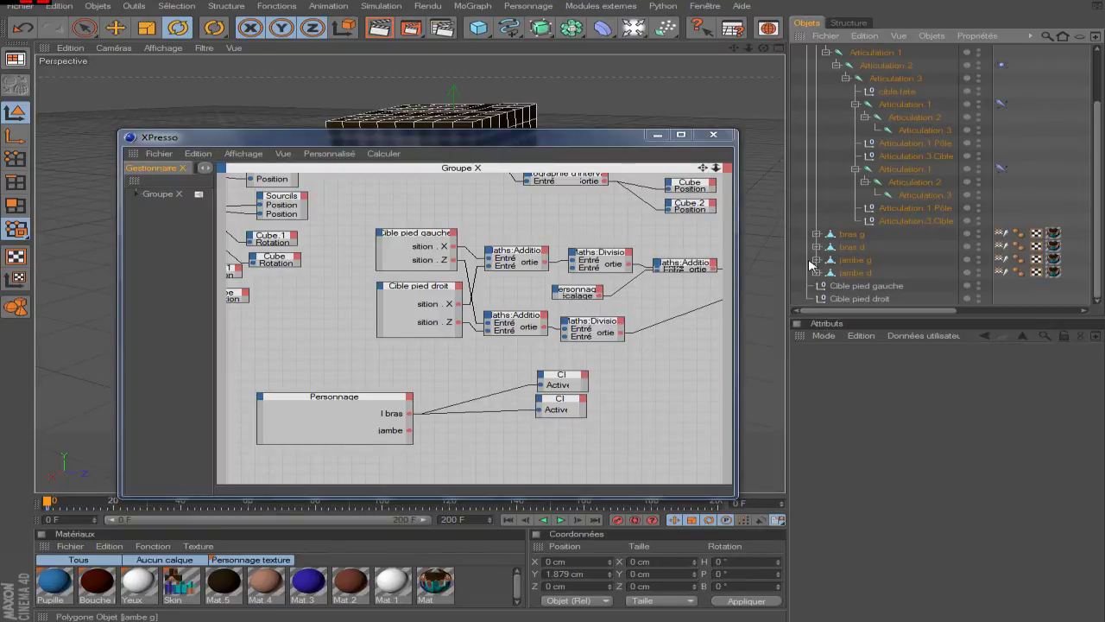
{"action": "left_click", "coordinate": [822, 263]}
{"action": "left_click", "coordinate": [815, 259]}
{"action": "scroll", "coordinate": [820, 274], "scroll_direction": "down", "scroll_amount": 3}
{"action": "left_click", "coordinate": [816, 272]}
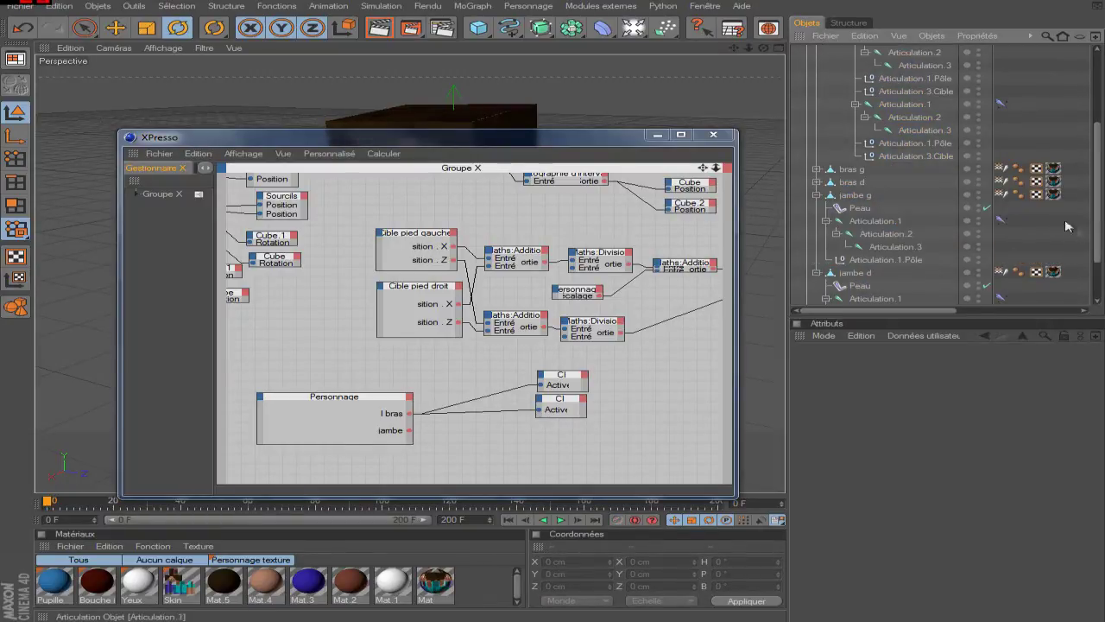
- Add both leg IK tags as graph nodes and give the upper leg node an Activer input
{"action": "left_click_drag", "start_coordinate": [1009, 222], "coordinate": [614, 332]}
{"action": "left_click_drag", "start_coordinate": [503, 435], "coordinate": [501, 432]}
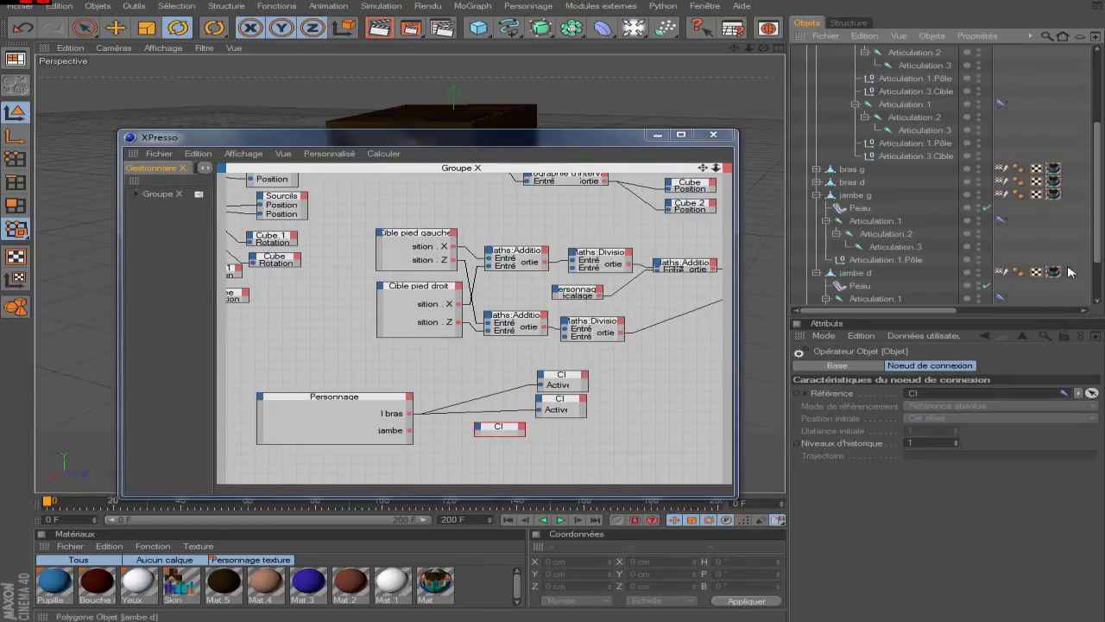
{"action": "left_click_drag", "start_coordinate": [488, 457], "coordinate": [486, 449]}
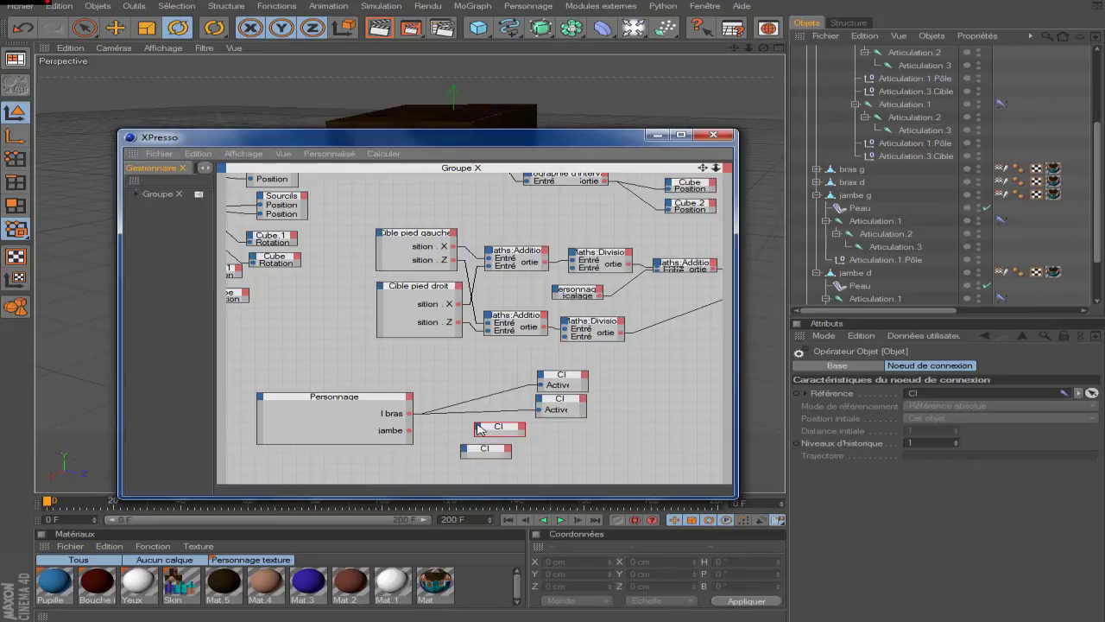
{"action": "left_click", "coordinate": [480, 429]}
{"action": "left_click", "coordinate": [650, 469]}
- Give the lower leg CI node an Activer input, wire Personnage's Cl jambe into it, and close XPresso
{"action": "left_click", "coordinate": [466, 451]}
{"action": "mouse_move", "coordinate": [488, 480]}
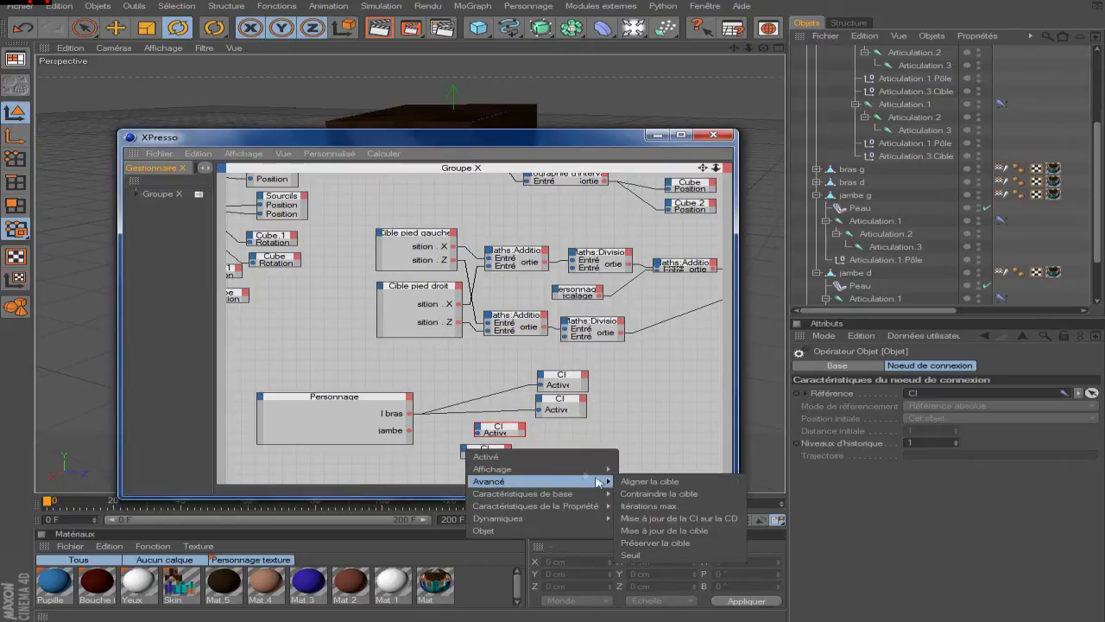
{"action": "left_click", "coordinate": [639, 494]}
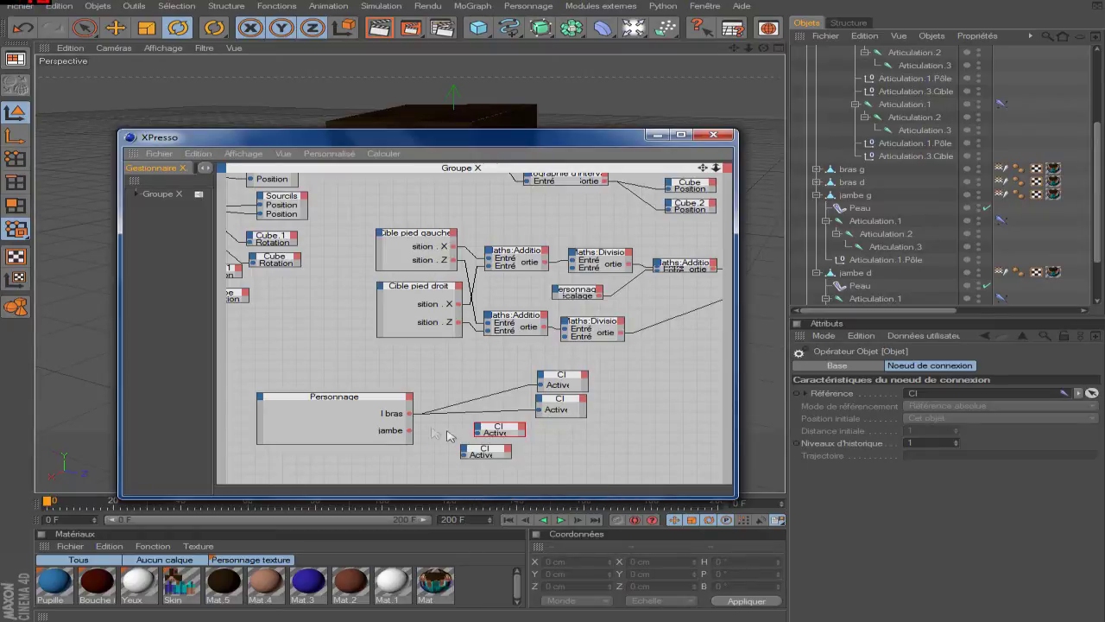
{"action": "mouse_move", "coordinate": [408, 430]}
{"action": "left_mouse_down"}
{"action": "mouse_move", "coordinate": [488, 443]}
{"action": "mouse_move", "coordinate": [477, 430]}
{"action": "left_mouse_up"}
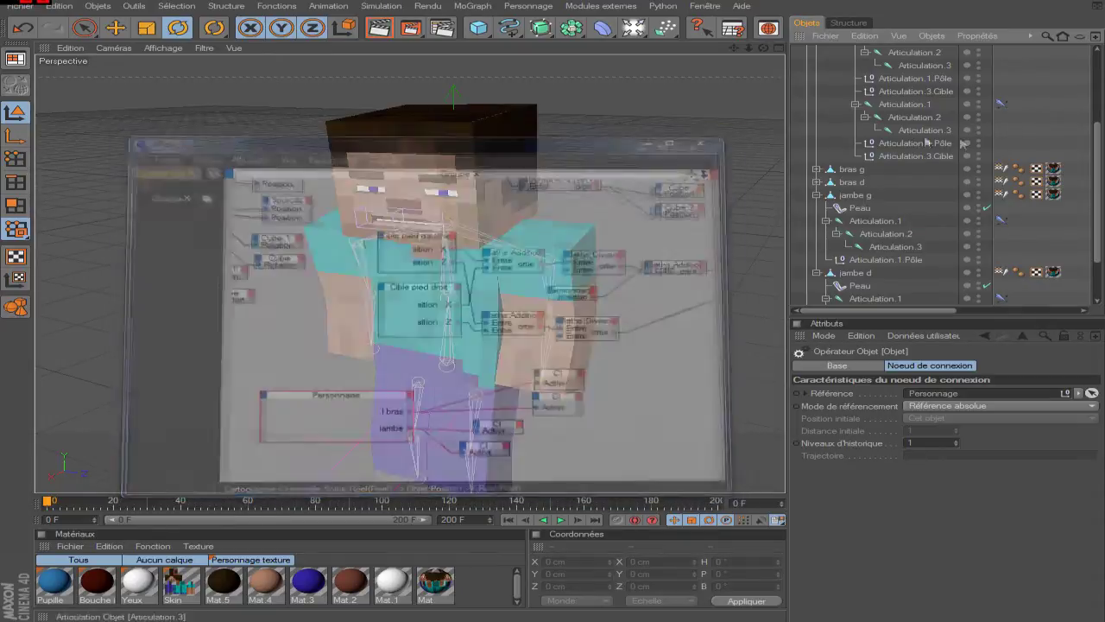
{"action": "left_click", "coordinate": [713, 135]}
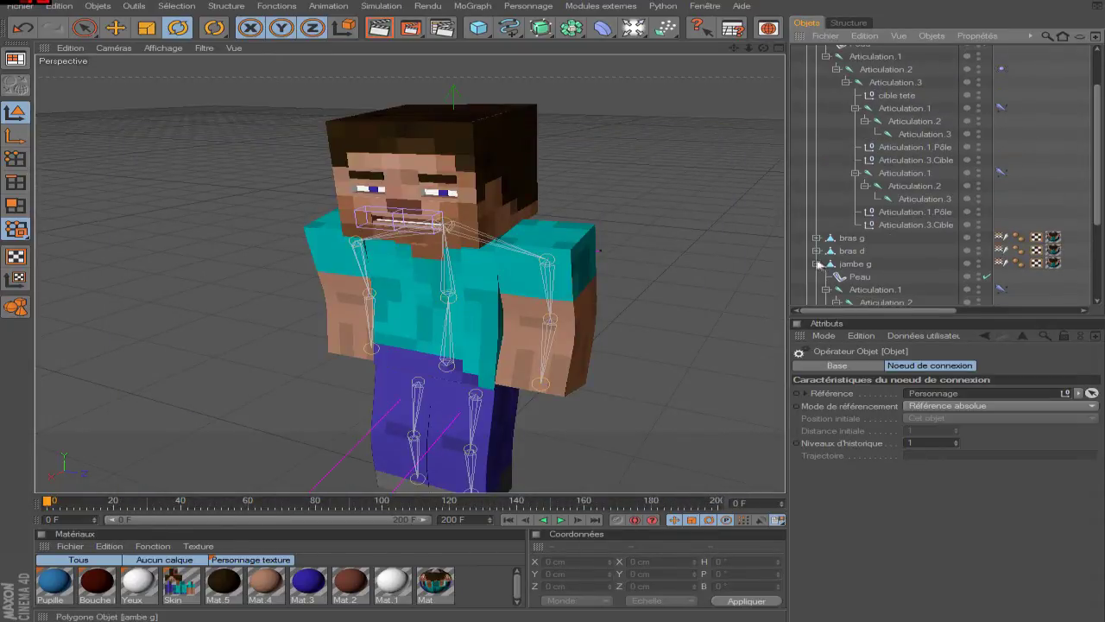
- Collapse the jambe g and jambe d branches, select Personnage and dismiss the updater notice
{"action": "left_click", "coordinate": [816, 195]}
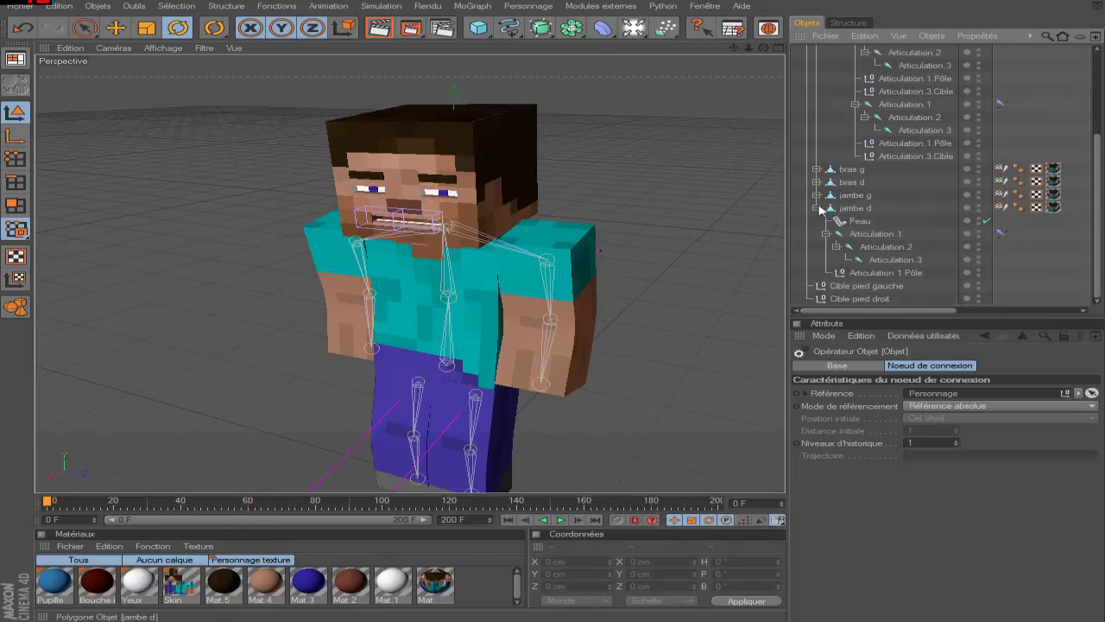
{"action": "left_click", "coordinate": [816, 208]}
{"action": "scroll", "coordinate": [872, 173], "scroll_direction": "up", "scroll_amount": 5}
{"action": "left_click", "coordinate": [855, 64]}
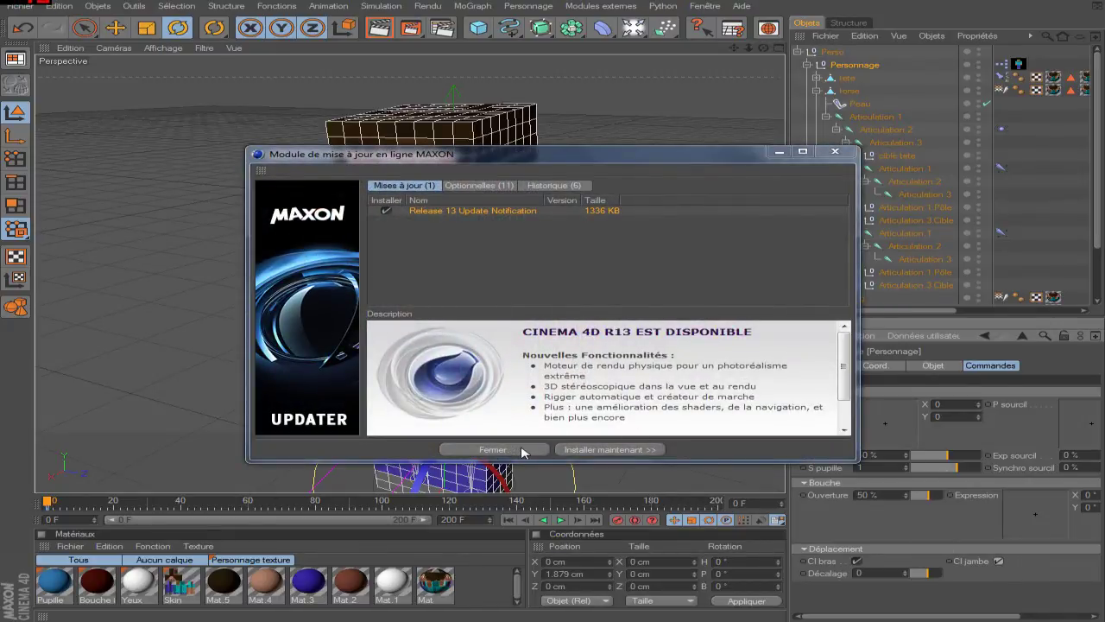
{"action": "left_click", "coordinate": [521, 450]}
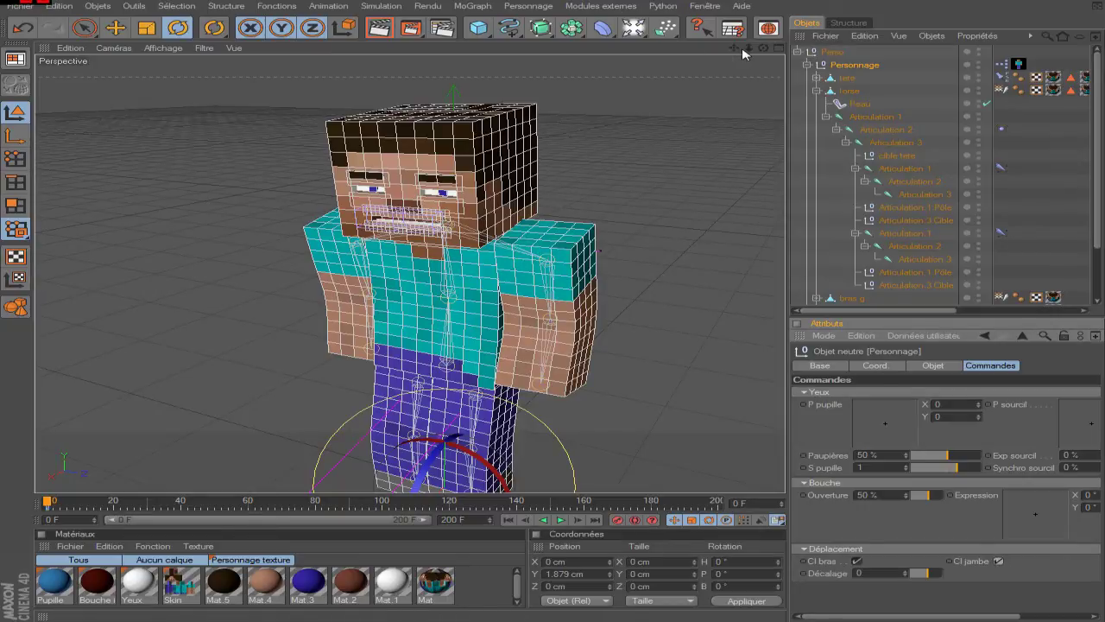
- Pan and orbit the viewport to a close front-on view of the character
{"action": "left_click_drag", "start_coordinate": [733, 53], "coordinate": [733, 52]}
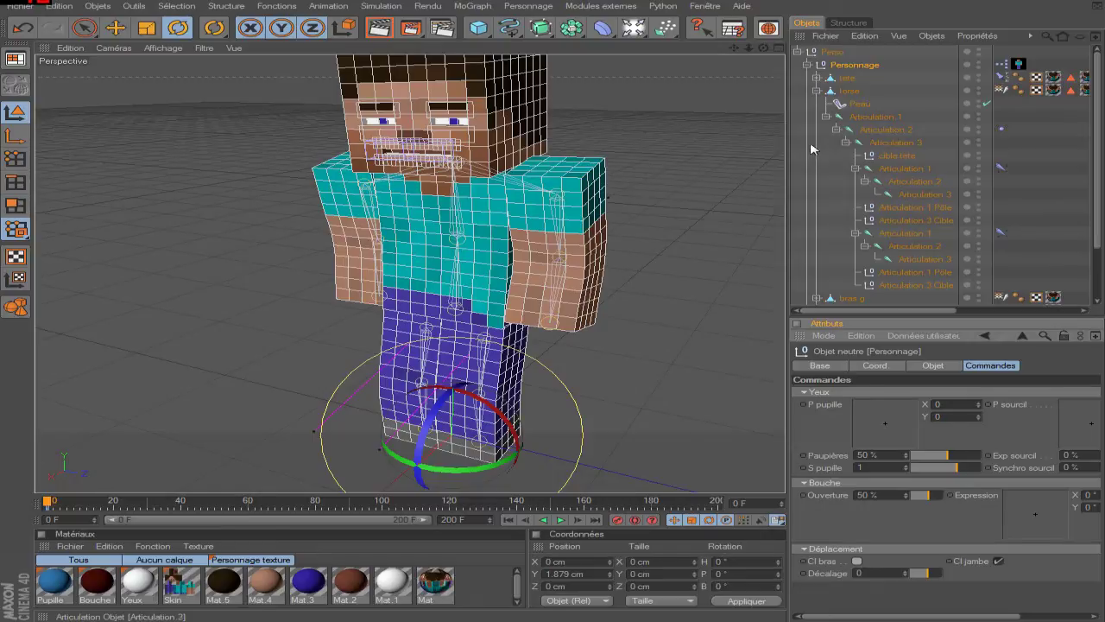
{"action": "left_click", "coordinate": [751, 104]}
{"action": "left_click_drag", "start_coordinate": [764, 48], "coordinate": [725, 101]}
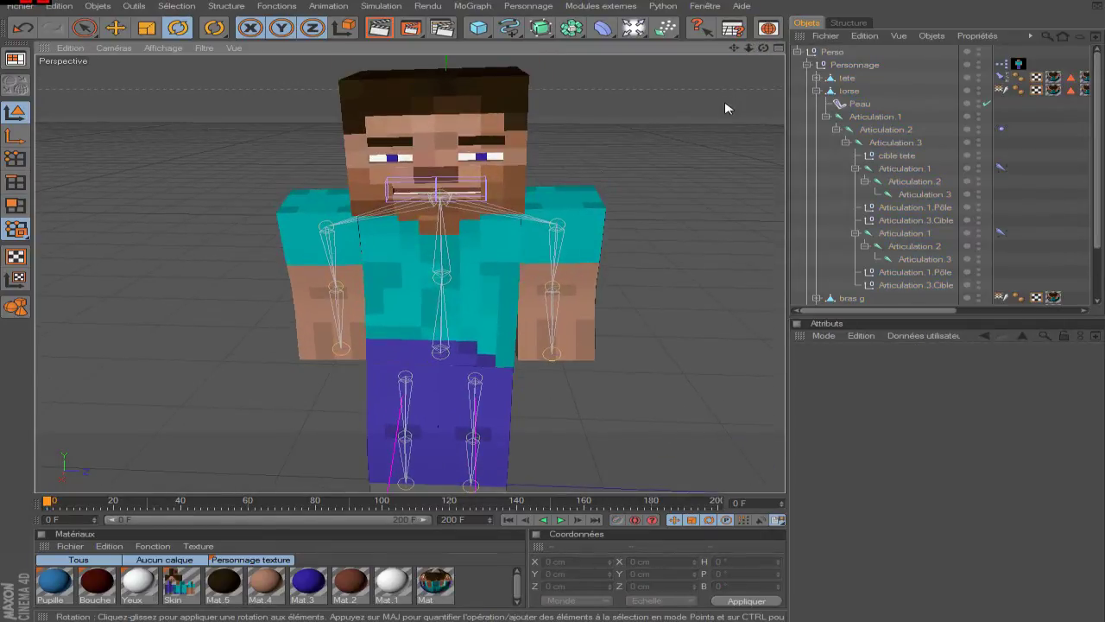
{"action": "left_click", "coordinate": [902, 169]}
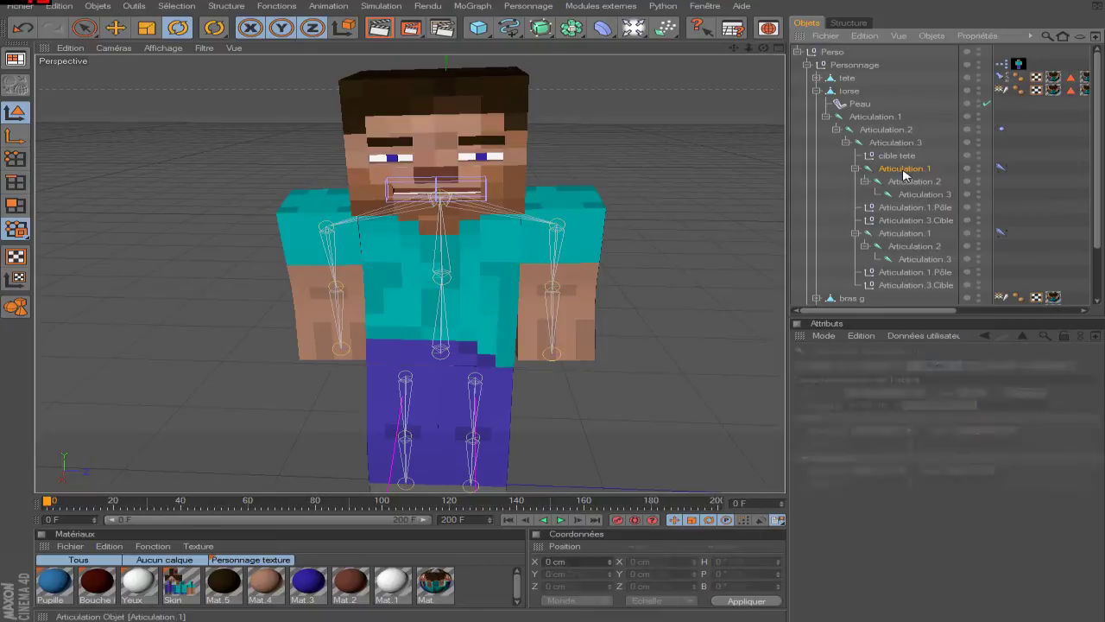
- Add a Vibration tag to each of the two Articulation.1 arm joints
{"action": "left_click", "coordinate": [904, 233]}
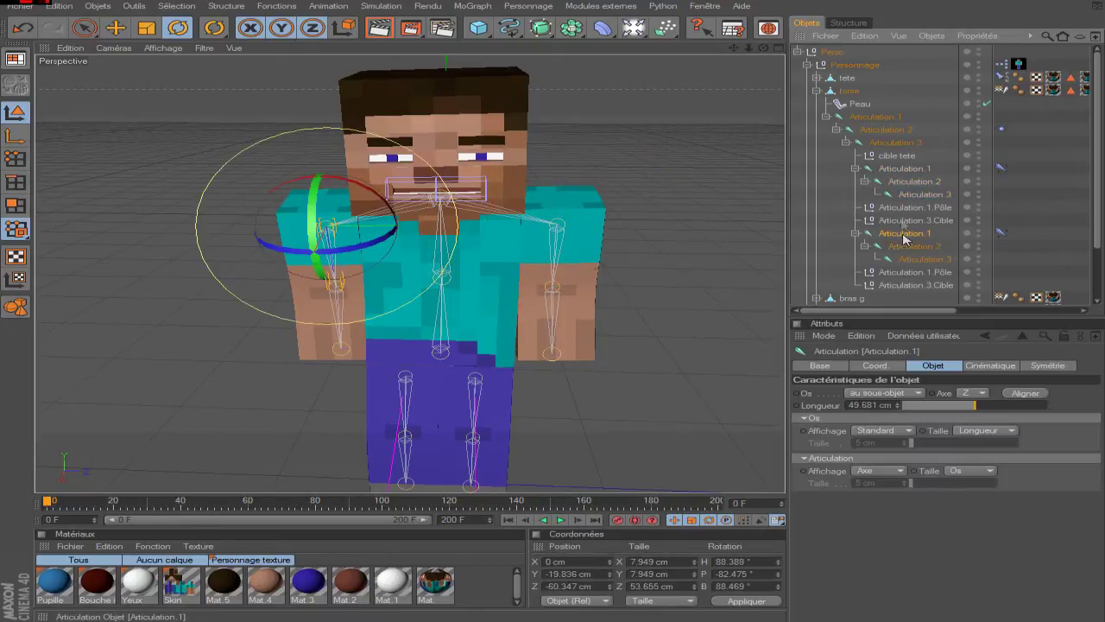
{"action": "right_click", "coordinate": [902, 168]}
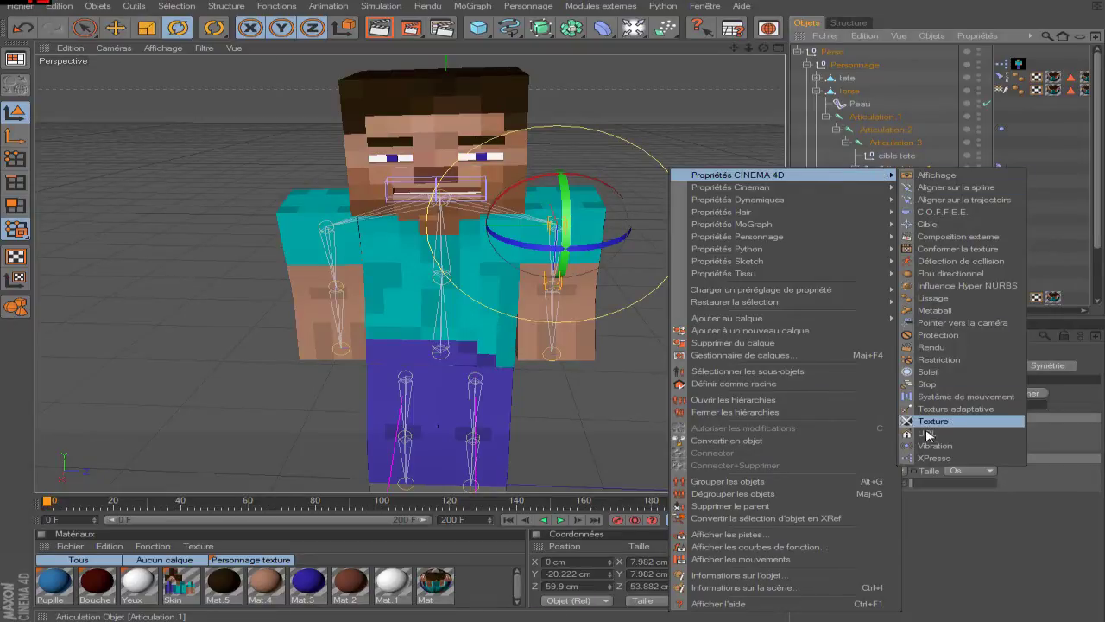
{"action": "left_click", "coordinate": [935, 445]}
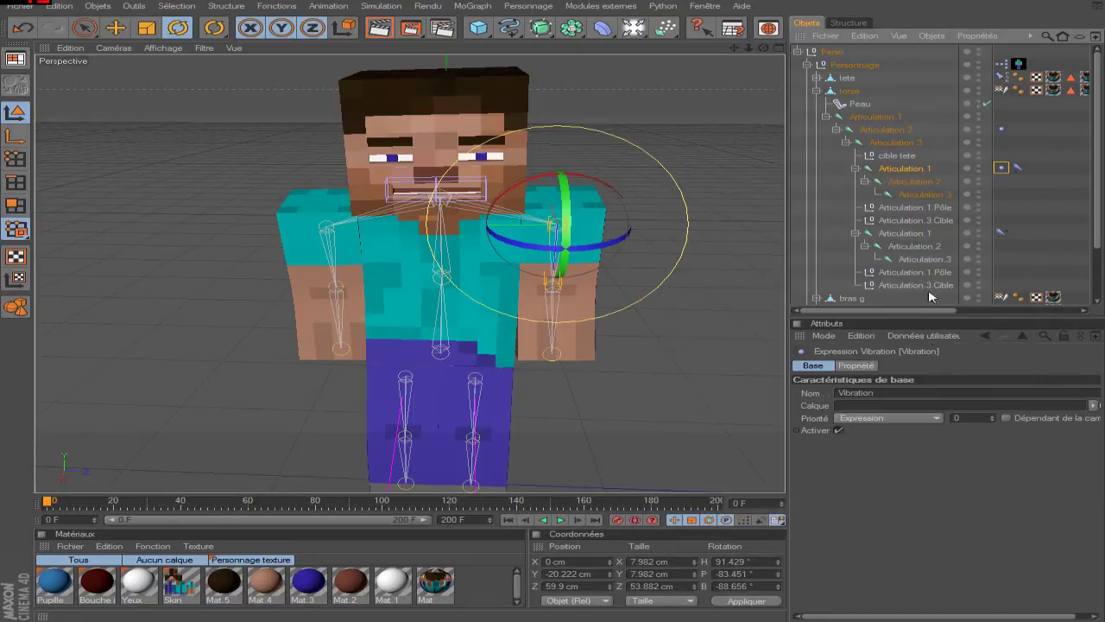
{"action": "right_click", "coordinate": [895, 235]}
{"action": "mouse_move", "coordinate": [727, 185]}
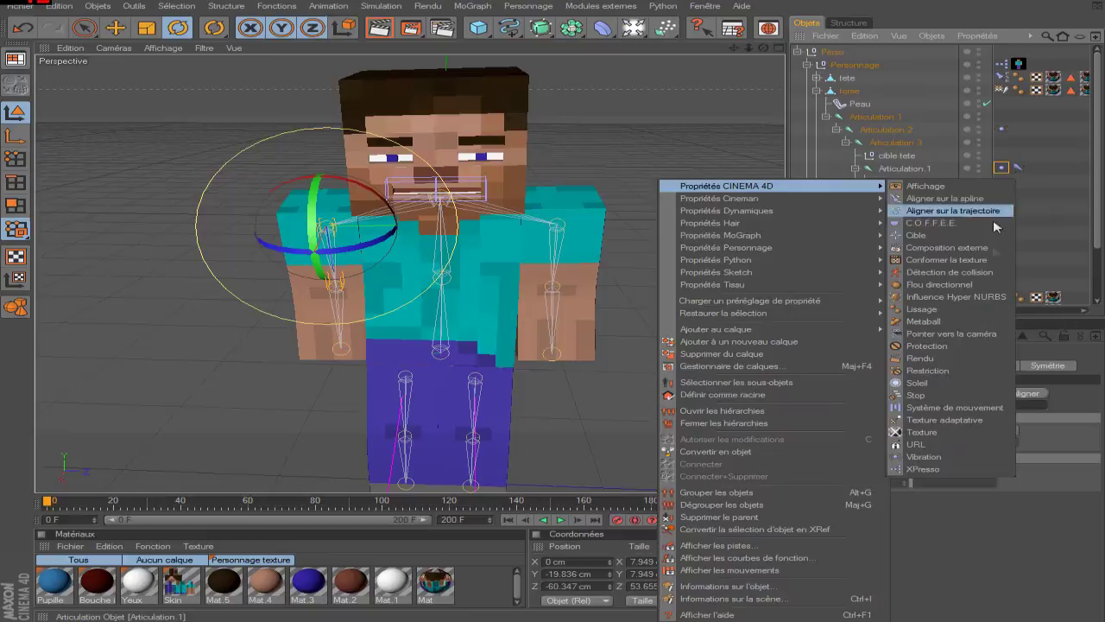
{"action": "left_click", "coordinate": [943, 456]}
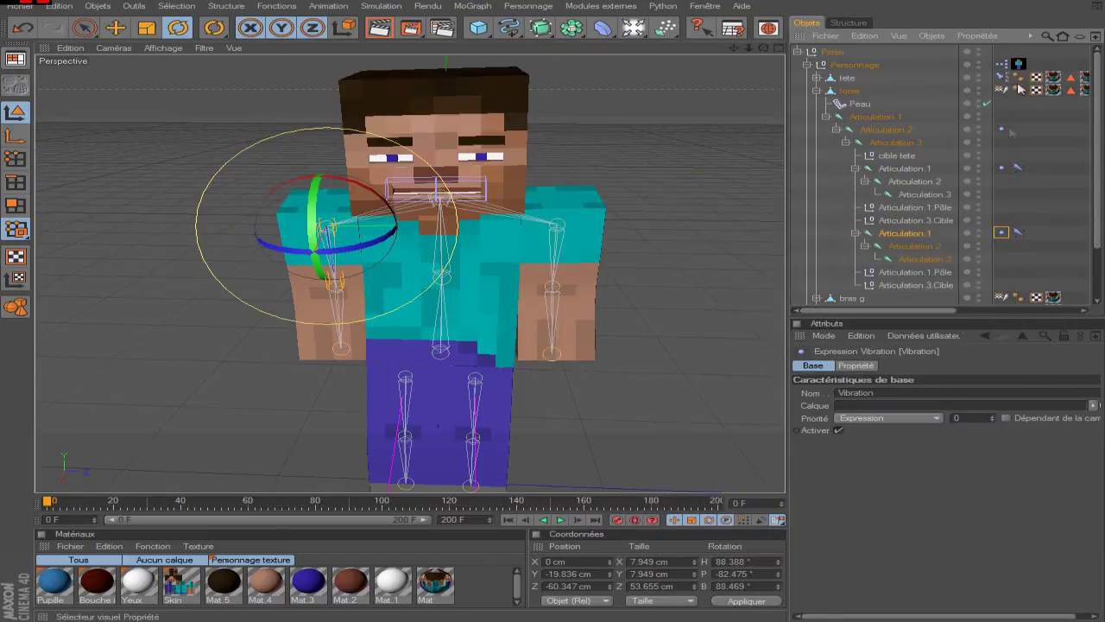
- Make both Vibration tags modify rotation by 10° at frequency 0.2 and preview playback
{"action": "left_click_drag", "start_coordinate": [1001, 232], "coordinate": [1002, 167], "text": "ctrl"}
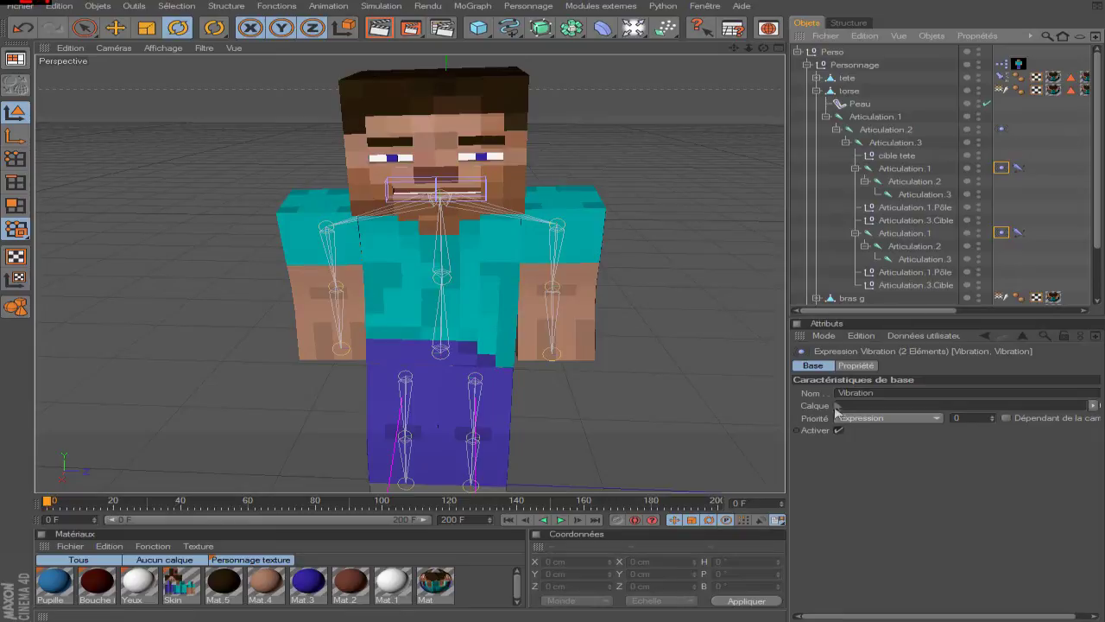
{"action": "left_click", "coordinate": [864, 367]}
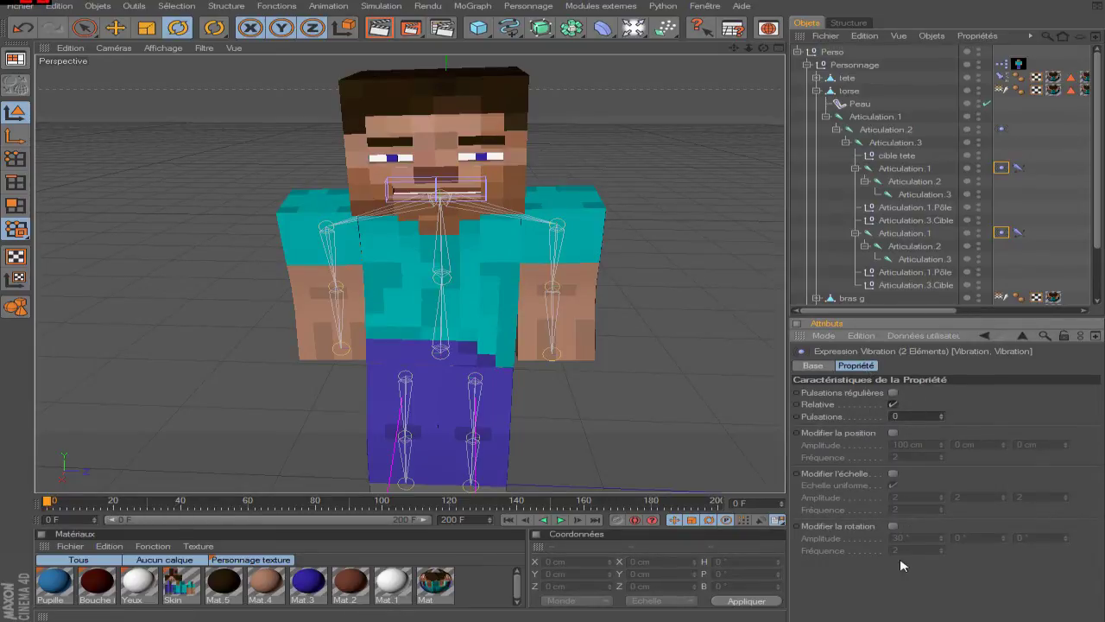
{"action": "left_click", "coordinate": [892, 526]}
{"action": "type", "text": "0.2"}
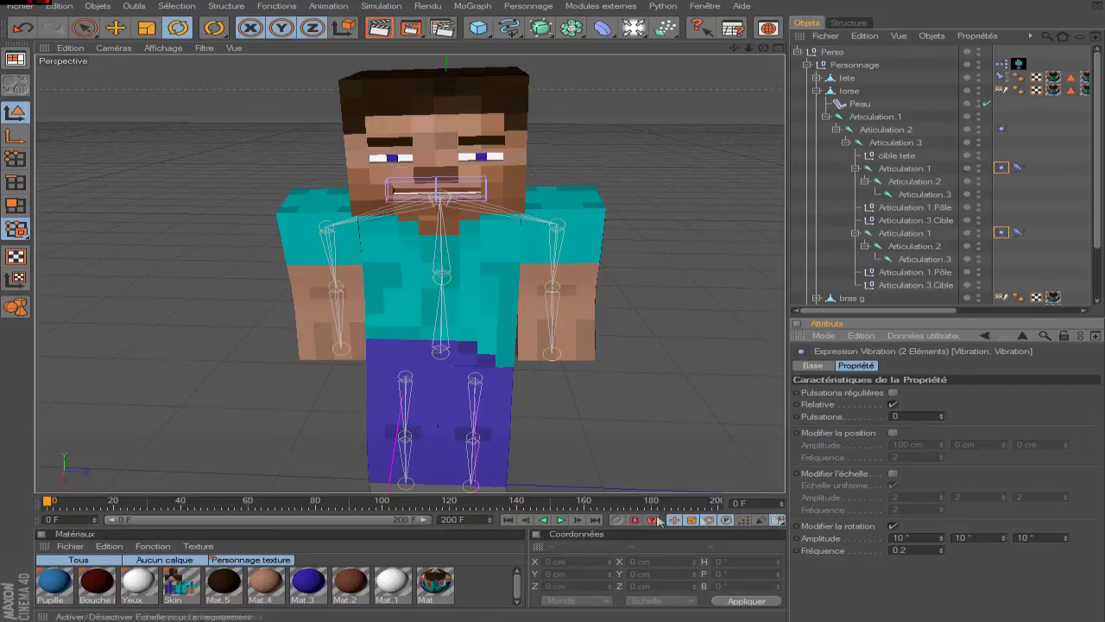
{"action": "key", "text": "Return"}
{"action": "left_click", "coordinate": [561, 519]}
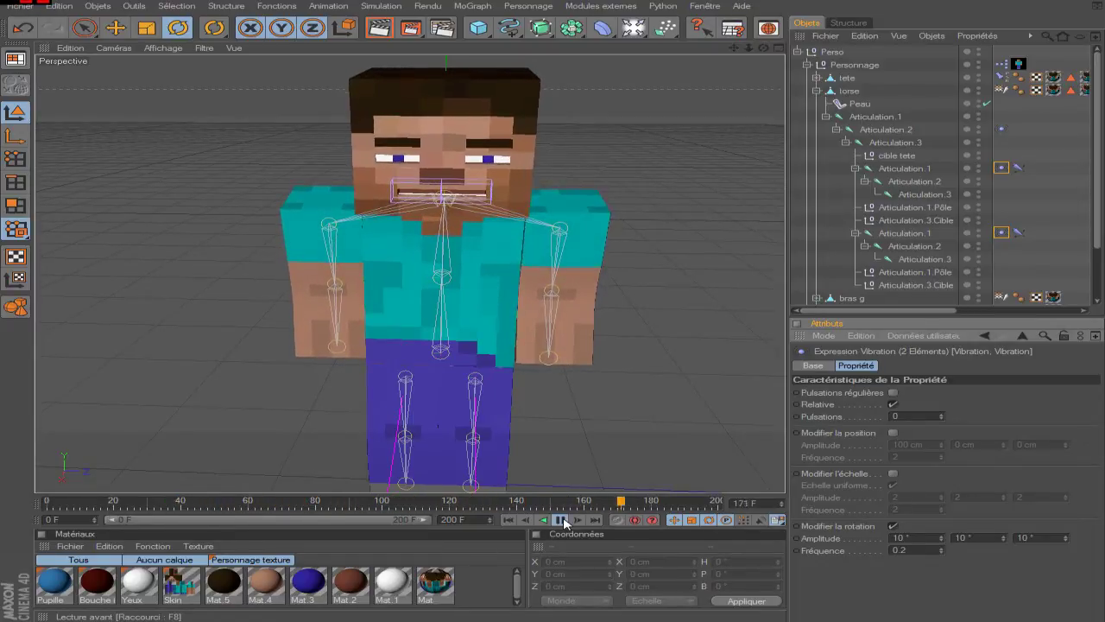
- Stop playback at frame 184 and inspect the character from above in the top view
{"action": "left_click", "coordinate": [561, 520]}
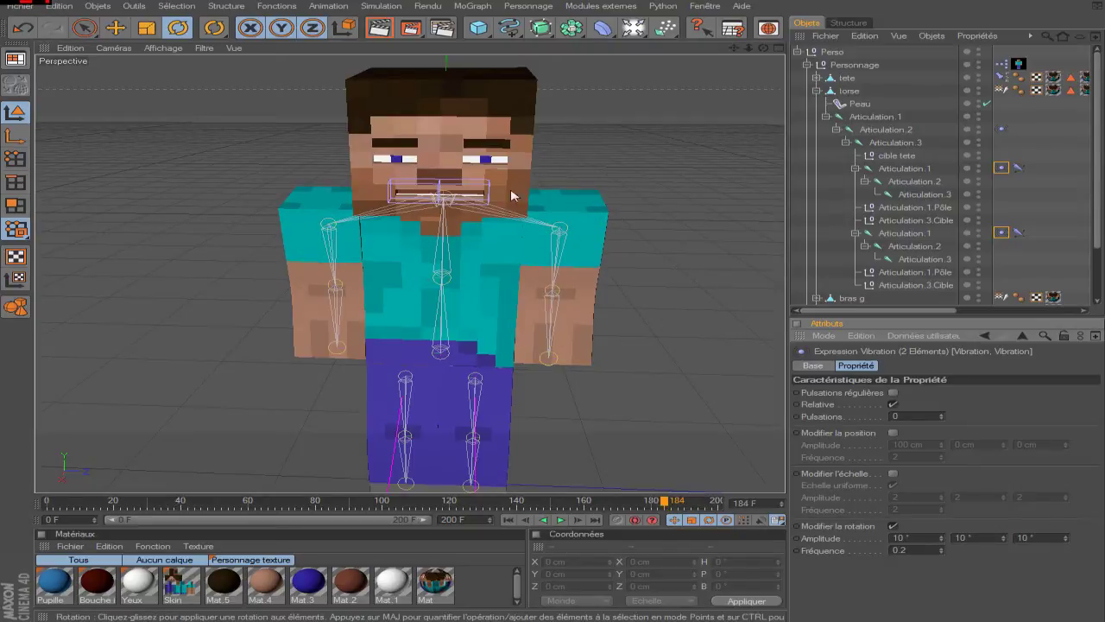
{"action": "left_click_drag", "start_coordinate": [763, 47], "coordinate": [784, 165]}
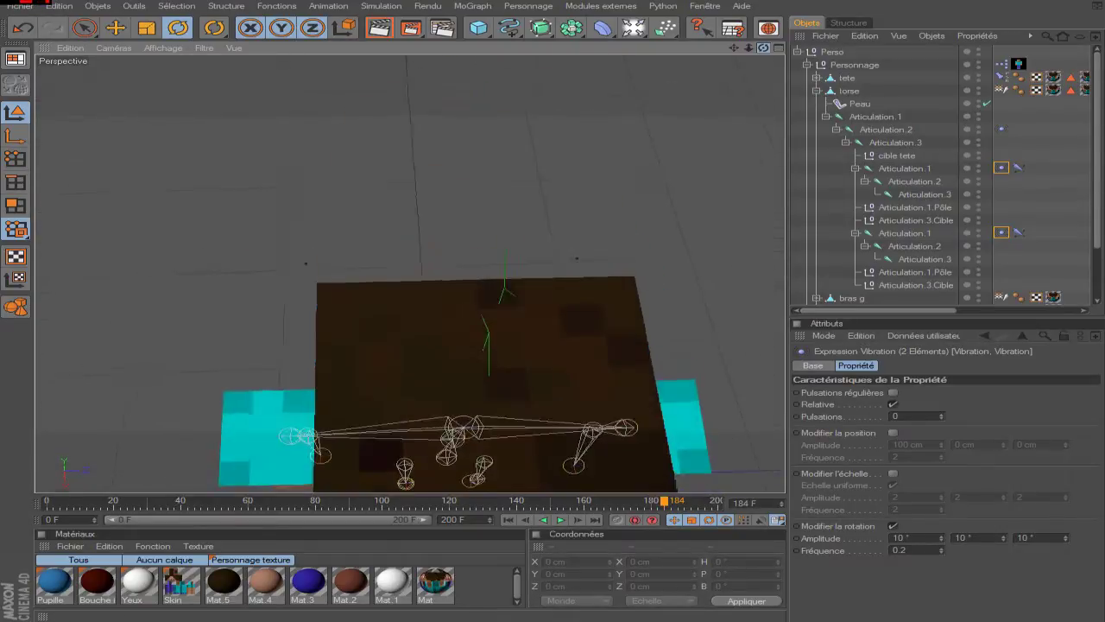
{"action": "middle_click", "coordinate": [627, 216]}
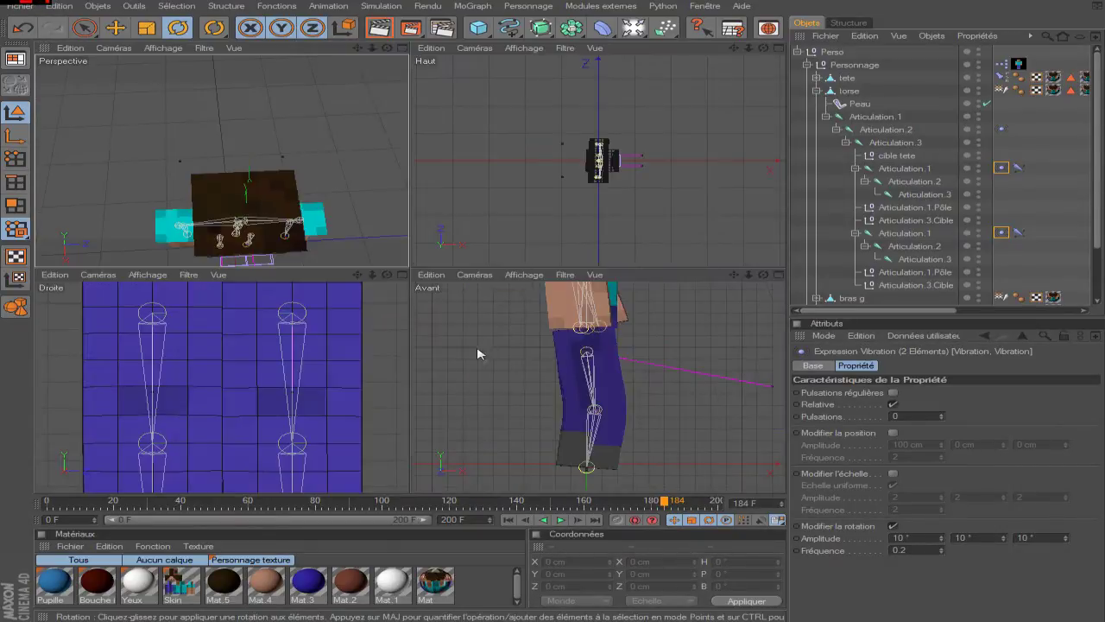
{"action": "middle_click", "coordinate": [537, 221]}
- Return to a single Perspective view and orbit back to a front view of the character
{"action": "scroll", "coordinate": [537, 216], "scroll_direction": "up", "scroll_amount": 3}
{"action": "scroll", "coordinate": [537, 216], "scroll_direction": "up", "scroll_amount": 2}
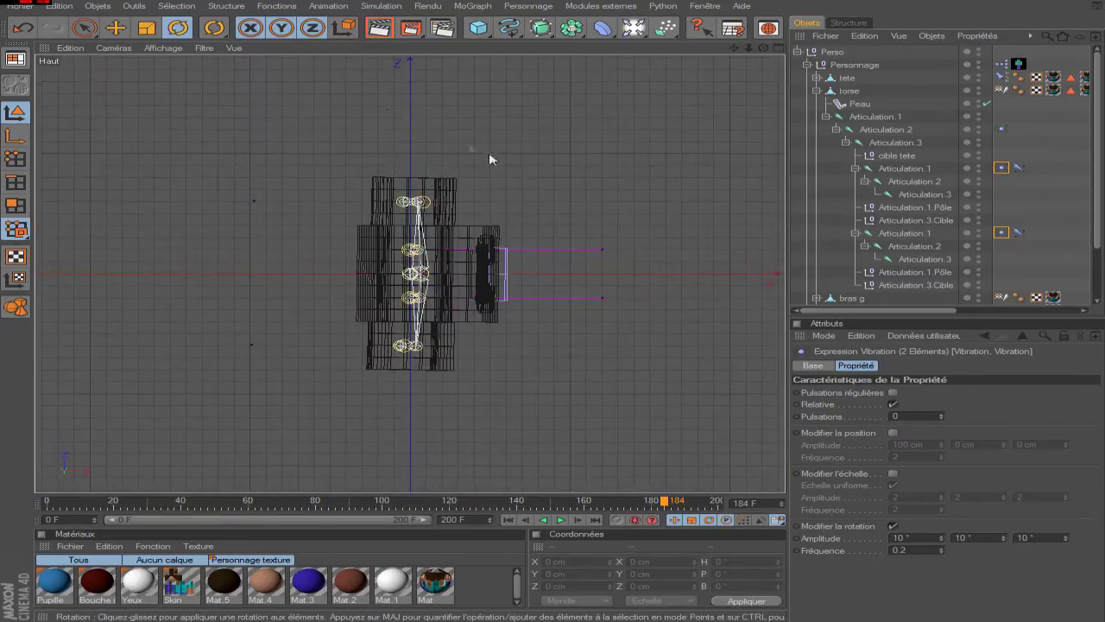
{"action": "middle_click", "coordinate": [389, 190]}
{"action": "middle_click", "coordinate": [294, 150]}
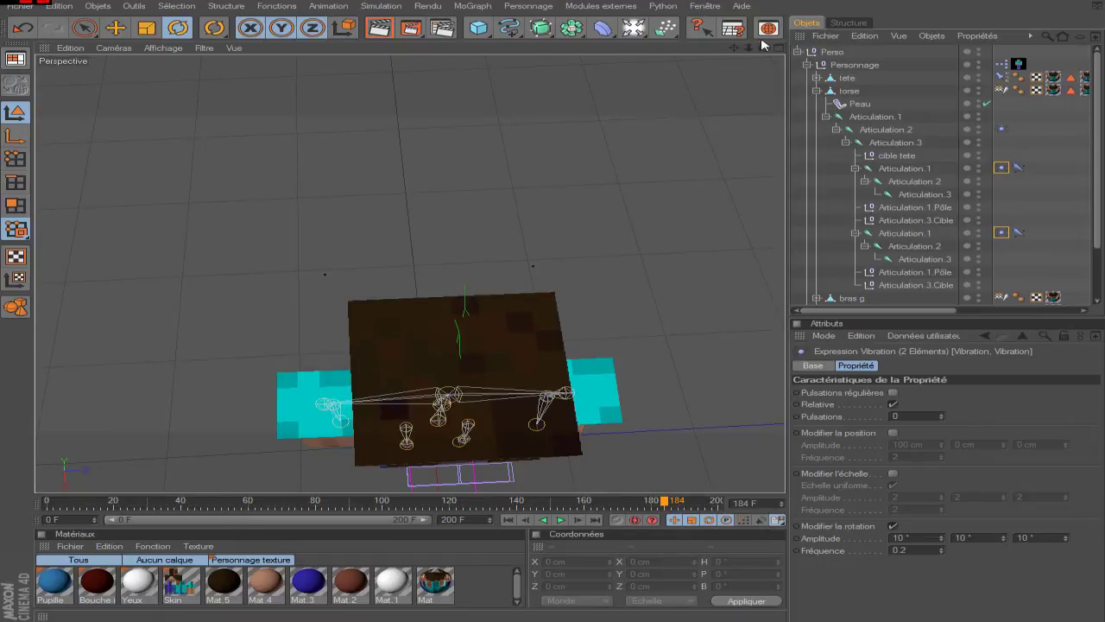
{"action": "left_click_drag", "start_coordinate": [763, 46], "coordinate": [705, 377]}
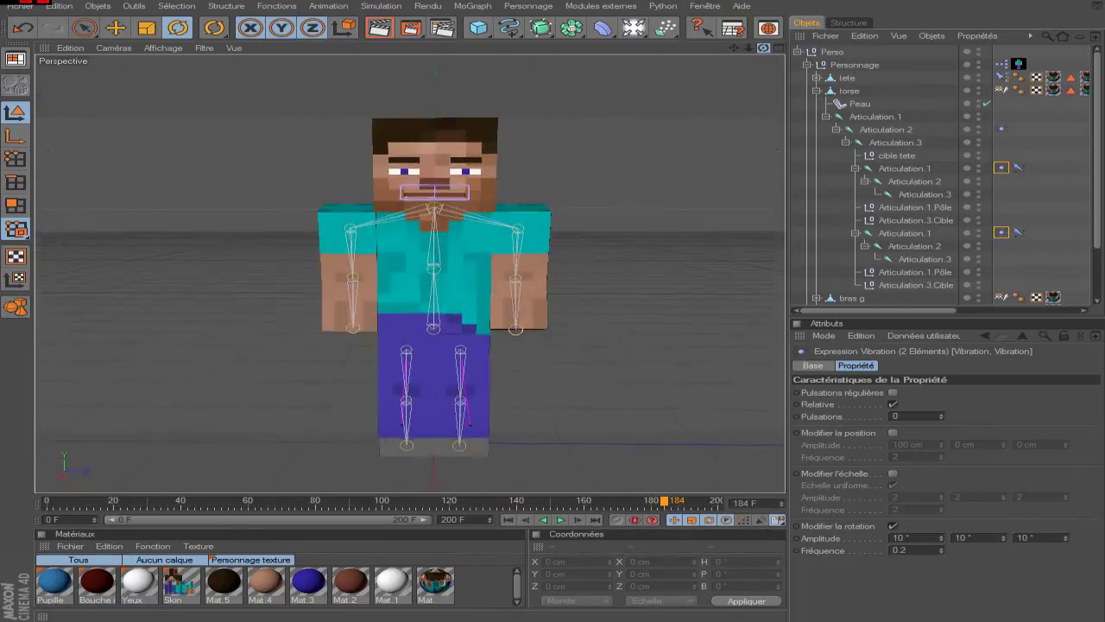
{"action": "scroll", "coordinate": [605, 382], "scroll_direction": "up", "scroll_amount": 1}
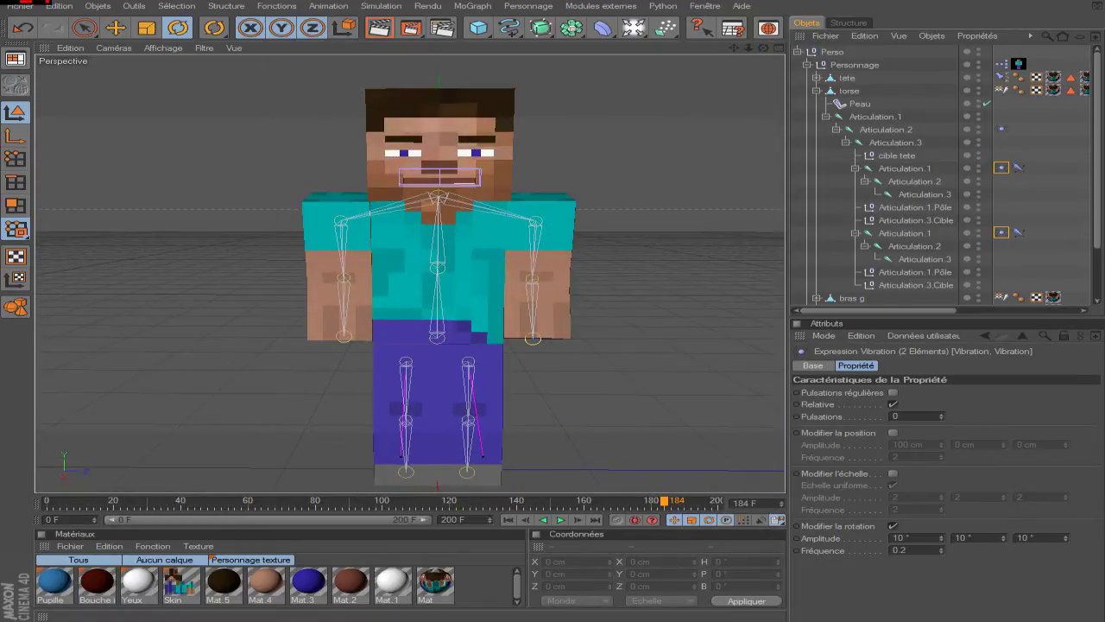
- Set the Vibration rotation amplitude to 10°, 10°, 0°, previewing the sway between edits
{"action": "left_click", "coordinate": [906, 537]}
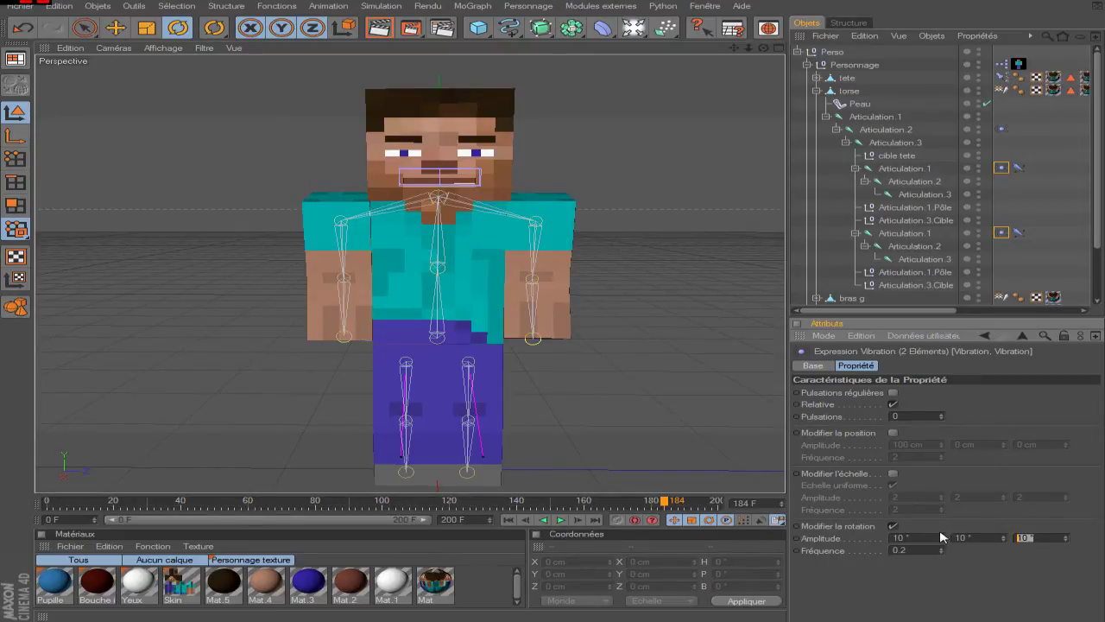
{"action": "type", "text": "50"}
{"action": "left_click", "coordinate": [560, 520]}
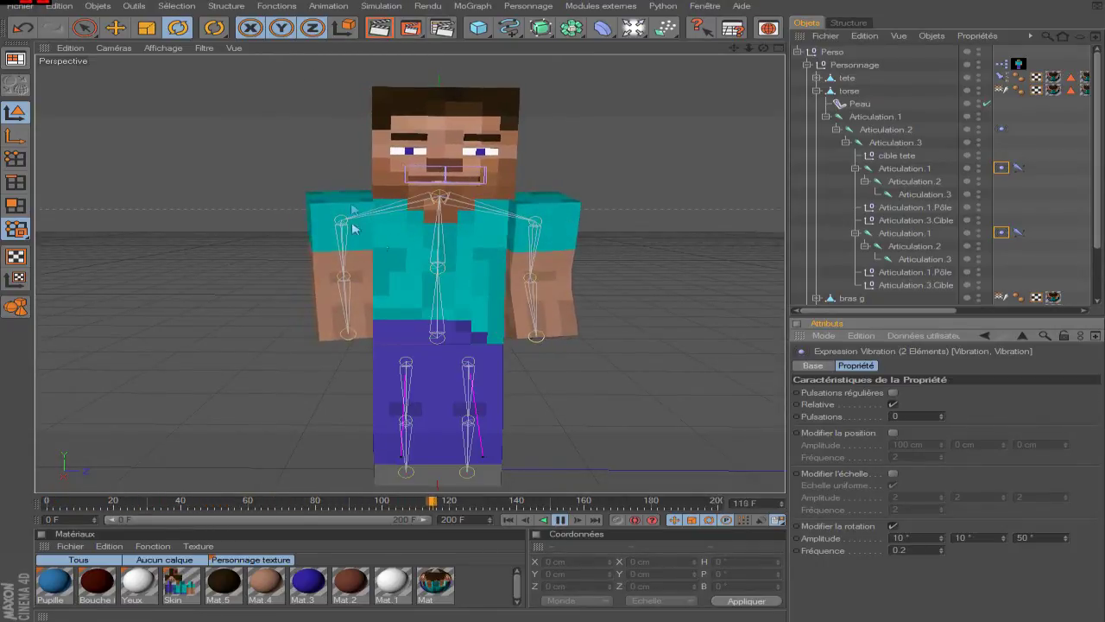
{"action": "left_click", "coordinate": [560, 520]}
{"action": "left_click", "coordinate": [509, 520]}
{"action": "key", "text": "Return"}
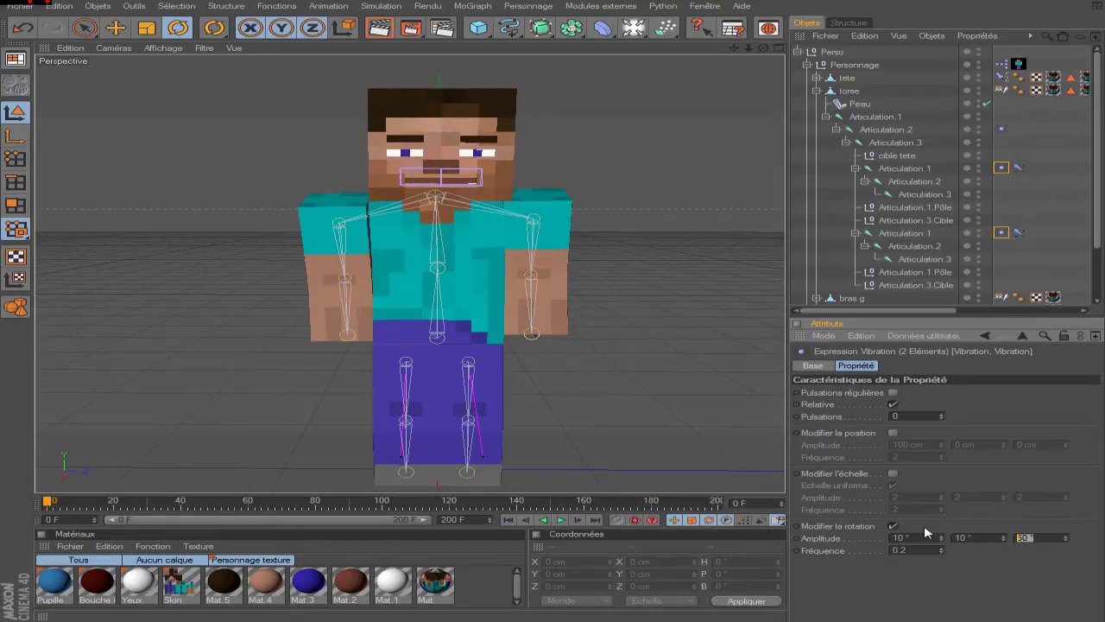
{"action": "type", "text": "0"}
{"action": "key", "text": "Return"}
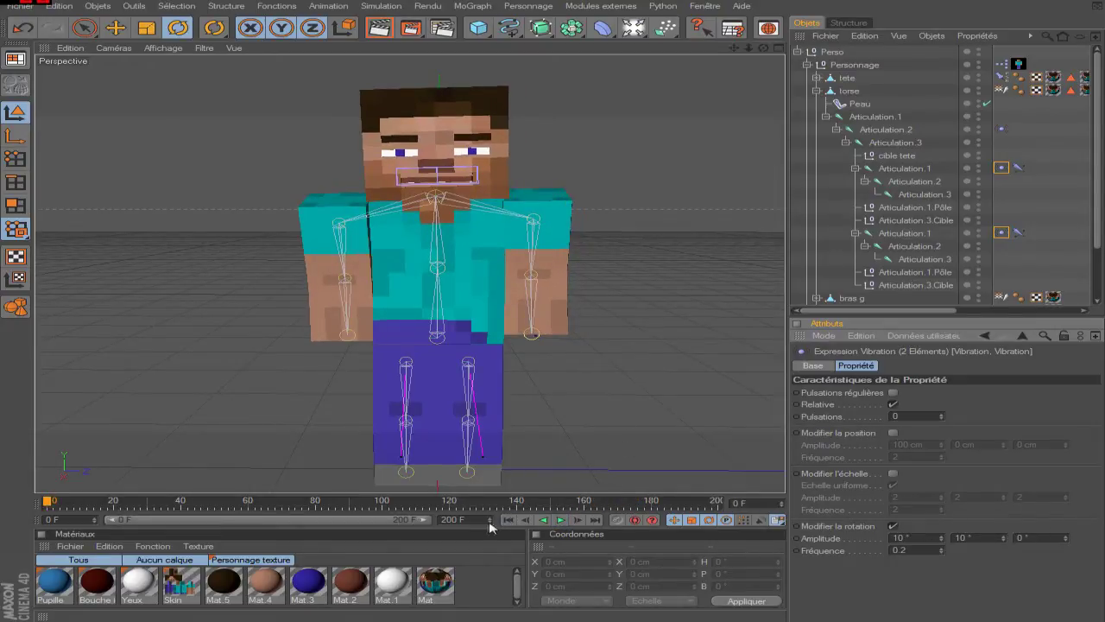
- Replay the arm-sway animation from the start and stop it back at frame 0
{"action": "left_click", "coordinate": [560, 520]}
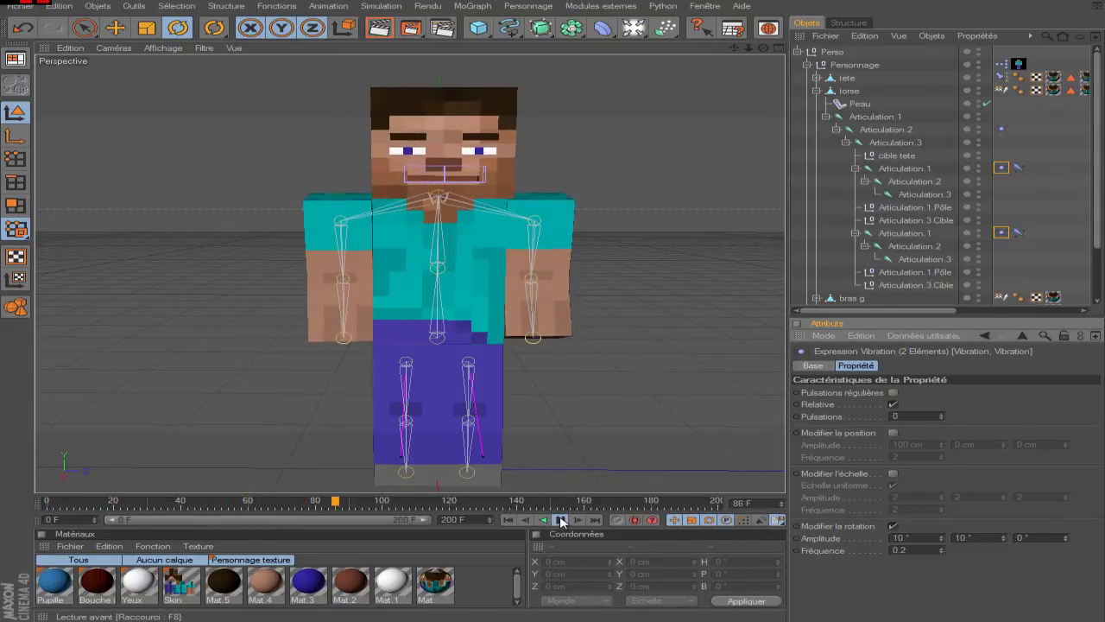
{"action": "left_click", "coordinate": [560, 520]}
{"action": "left_click", "coordinate": [510, 520]}
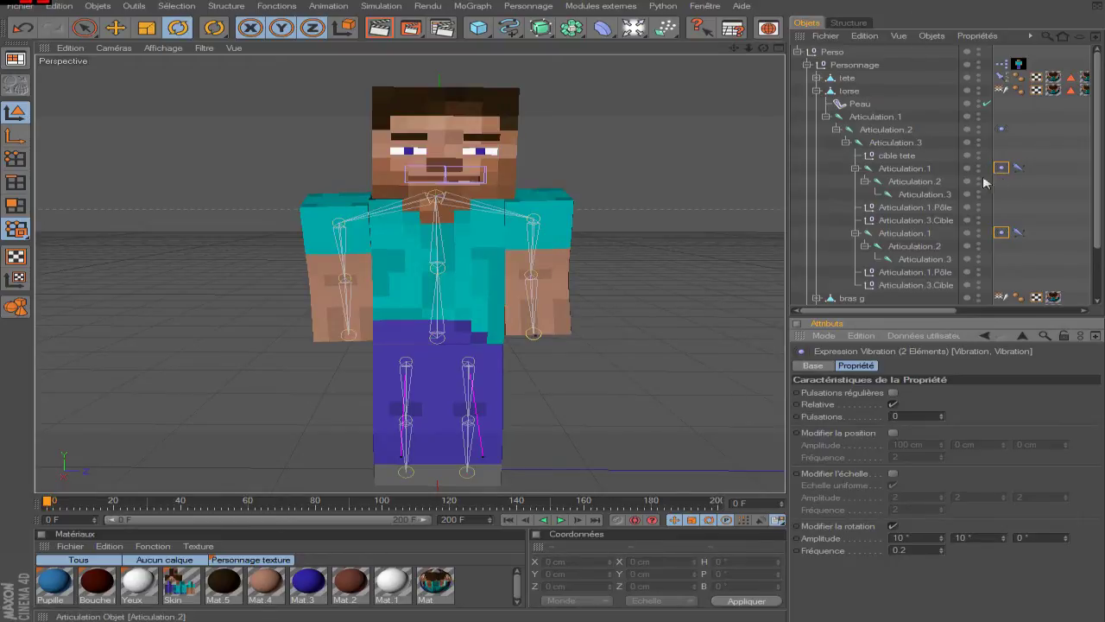
{"action": "left_click", "coordinate": [561, 520]}
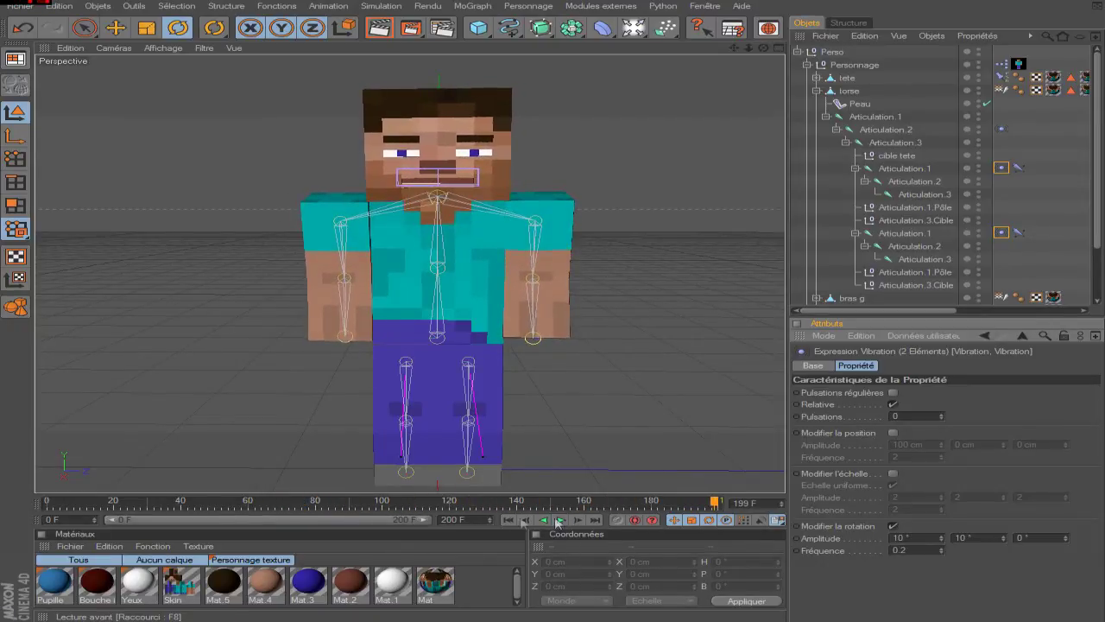
{"action": "left_click", "coordinate": [508, 518]}
{"action": "left_click", "coordinate": [1001, 169]}
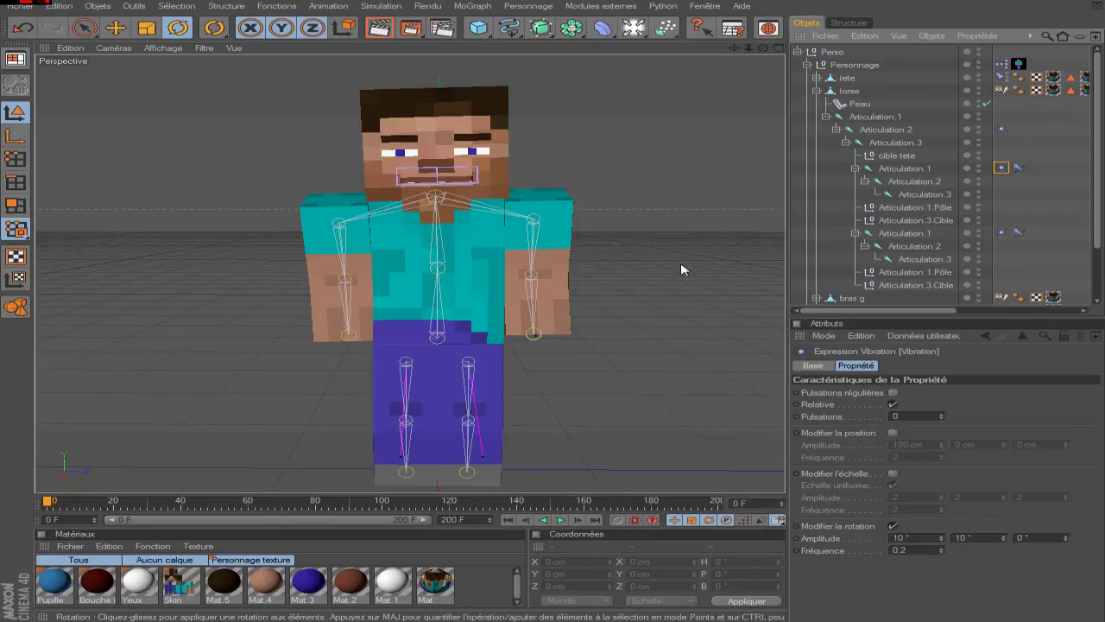
- Set vibration pulsations to 1, preview the sway, rewind to frame 0, and select Personnage
{"action": "left_click", "coordinate": [941, 414]}
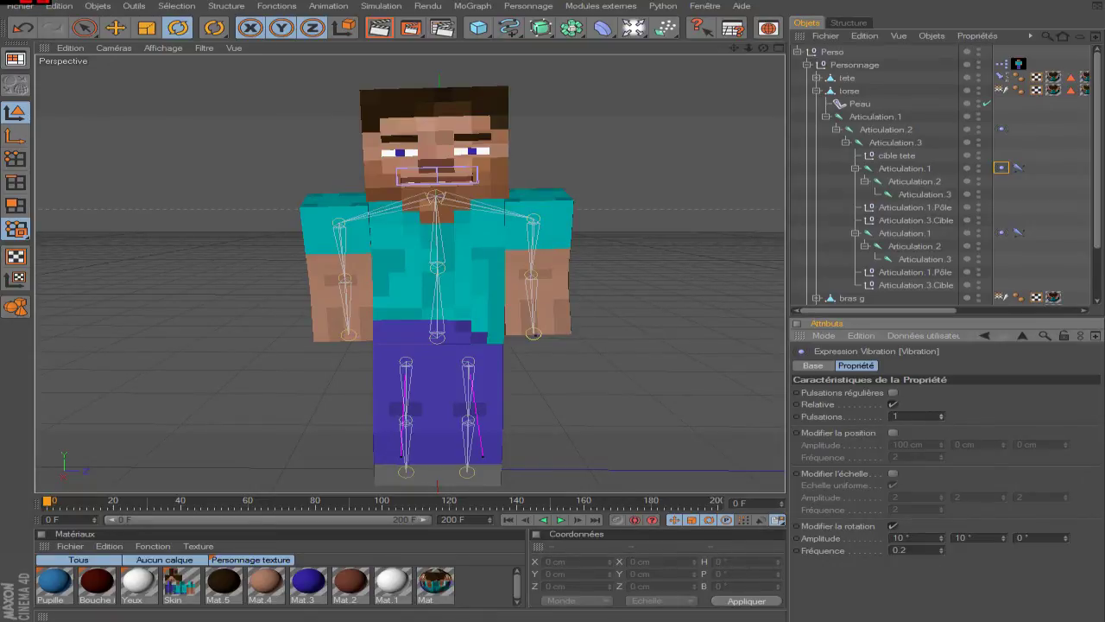
{"action": "left_click", "coordinate": [1001, 233]}
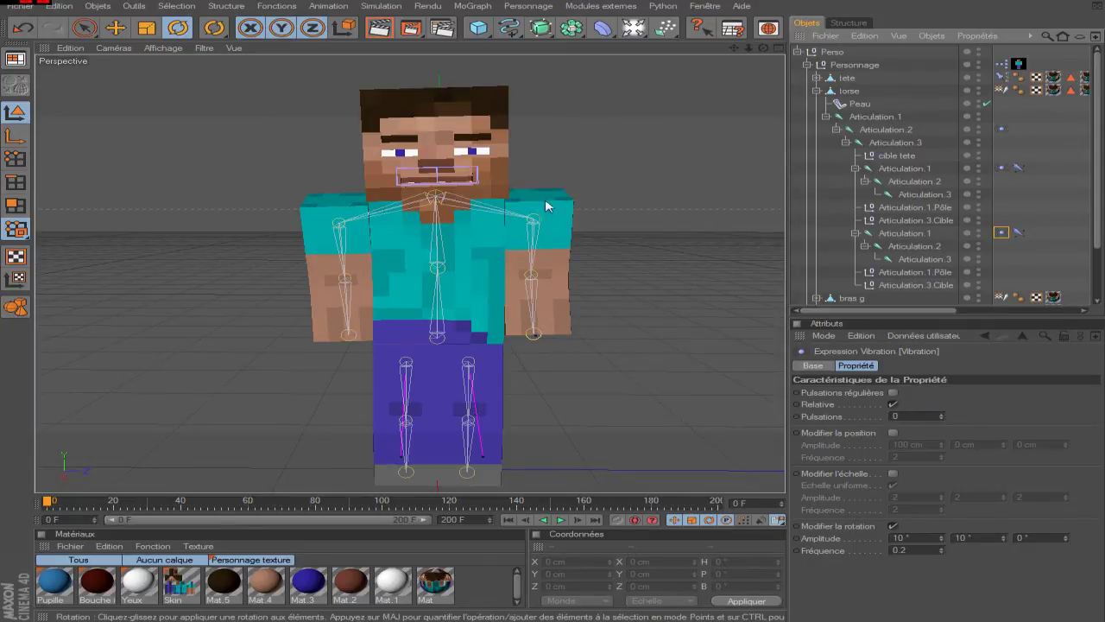
{"action": "left_click", "coordinate": [560, 520]}
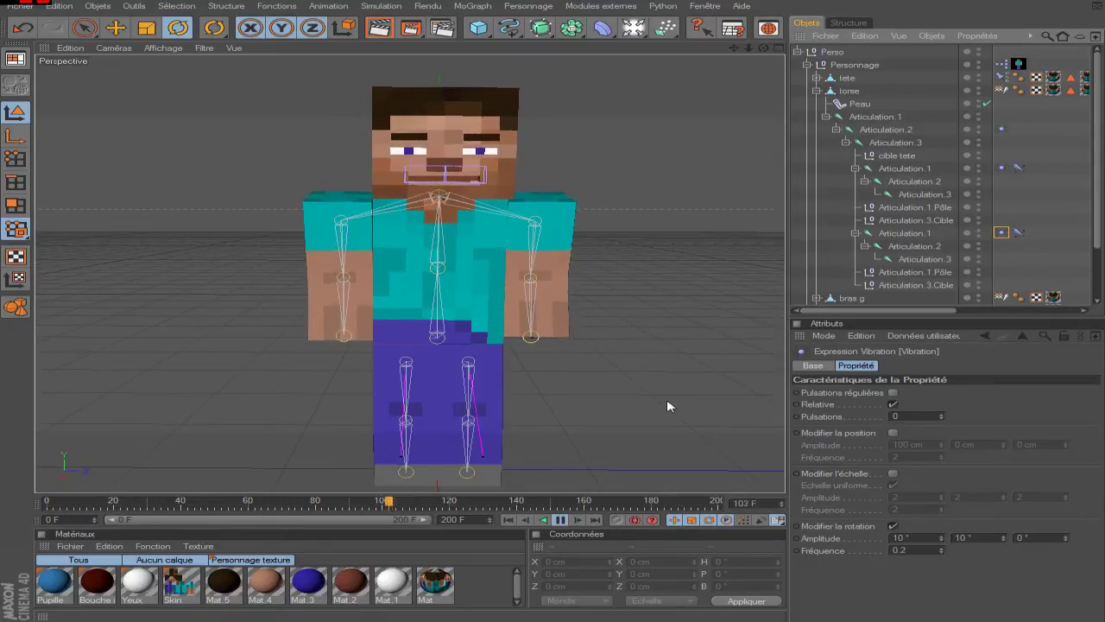
{"action": "left_click", "coordinate": [560, 520]}
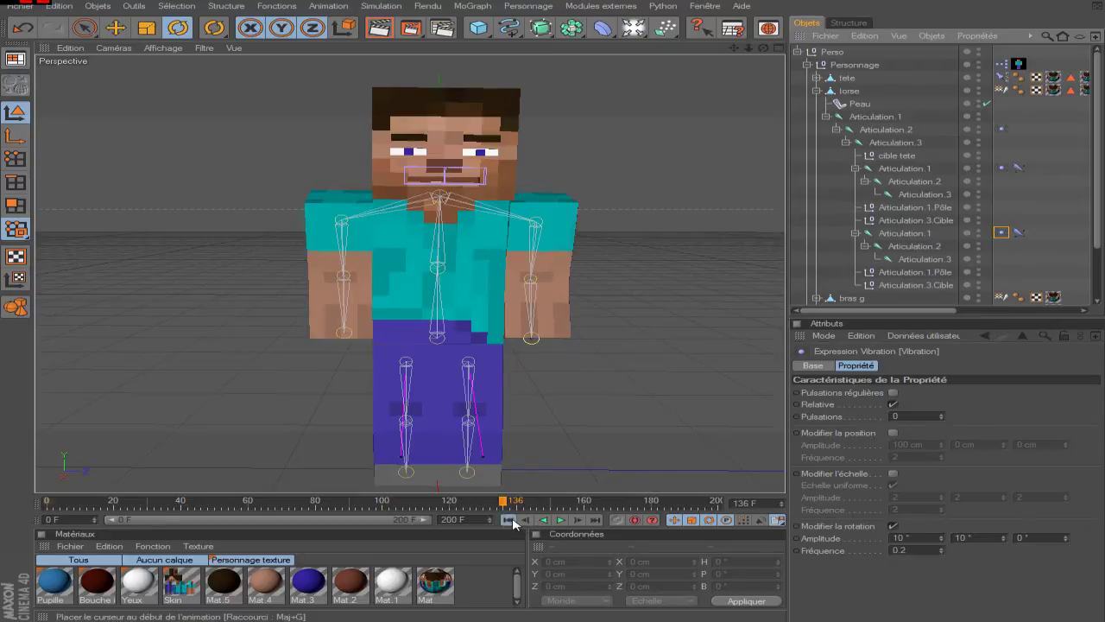
{"action": "left_click", "coordinate": [507, 520]}
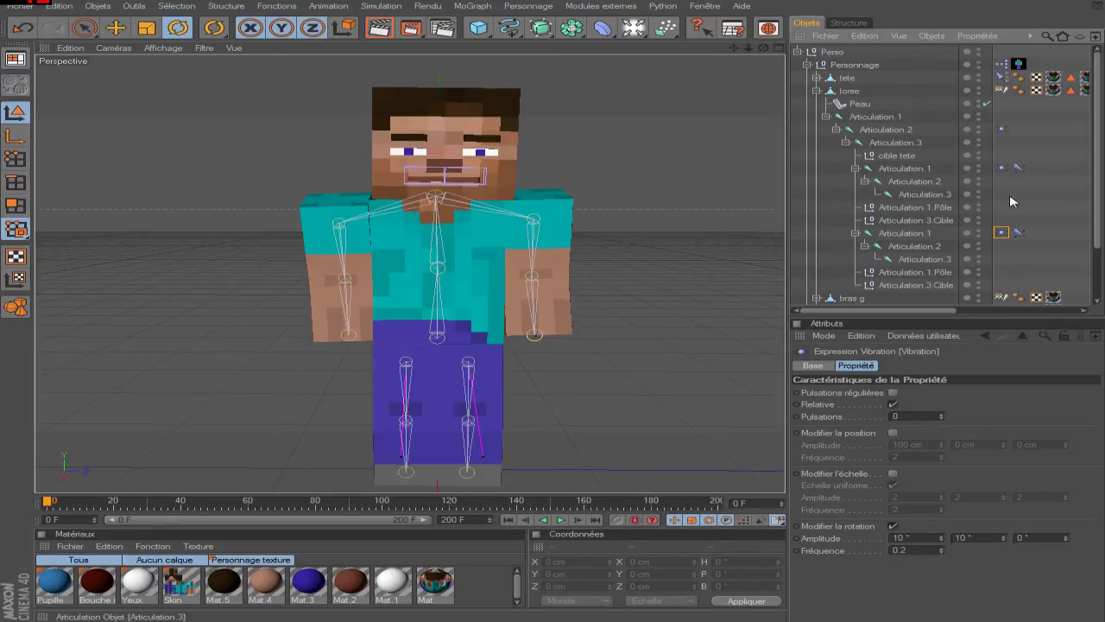
{"action": "left_click", "coordinate": [1000, 179]}
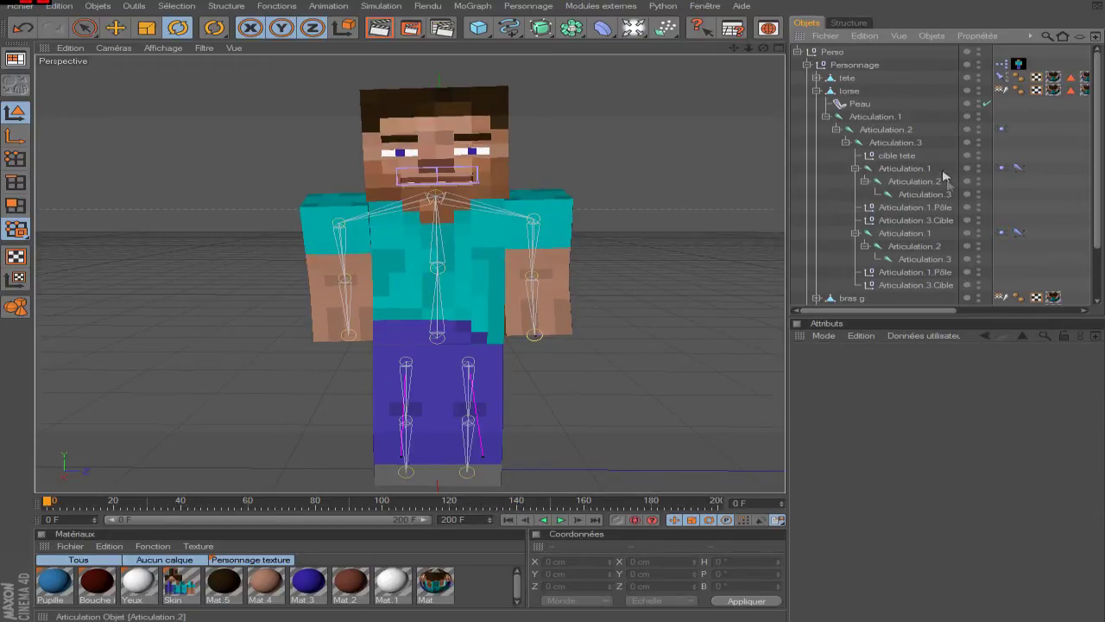
{"action": "left_click", "coordinate": [854, 65]}
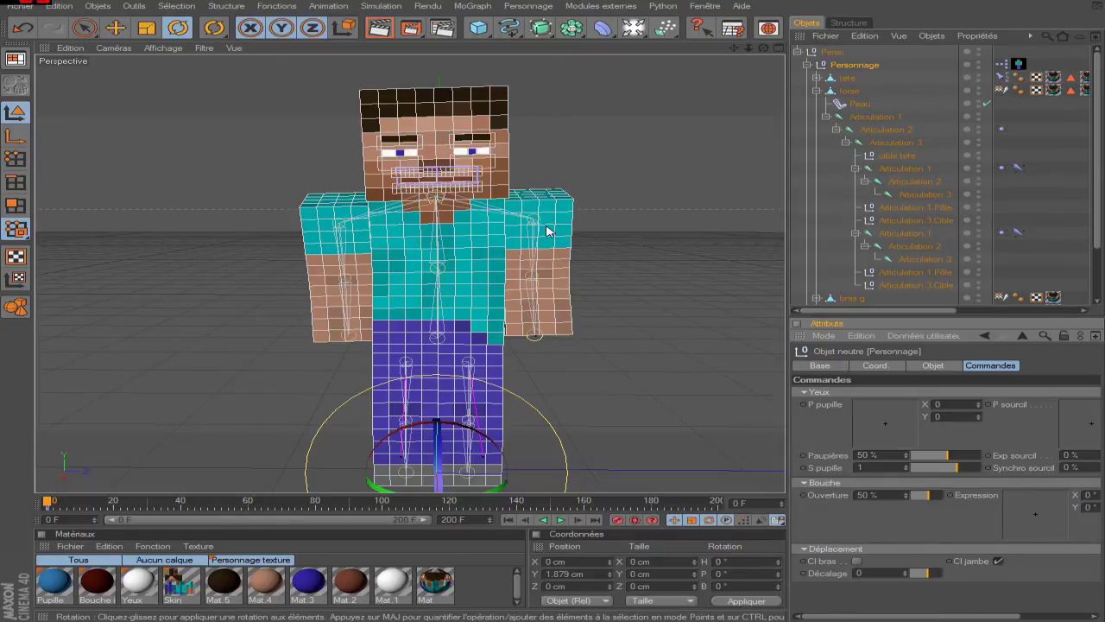
- Add two new user data entries under Déplacement, keeping Décalage at the end
{"action": "left_click", "coordinate": [919, 336]}
{"action": "left_click", "coordinate": [933, 358]}
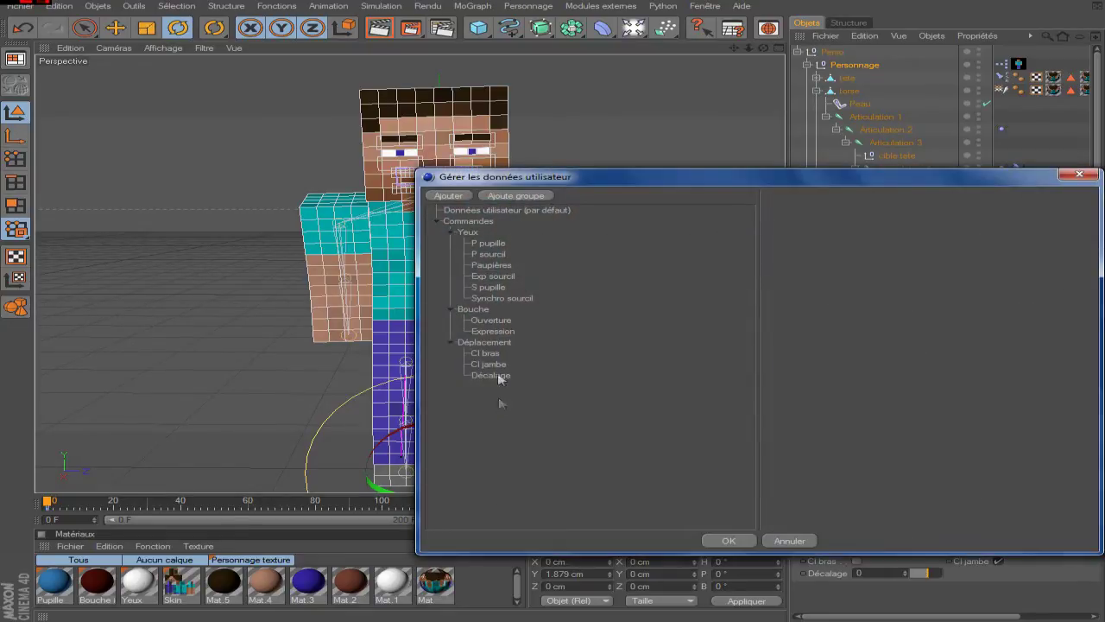
{"action": "left_click", "coordinate": [484, 342]}
{"action": "left_click", "coordinate": [448, 196]}
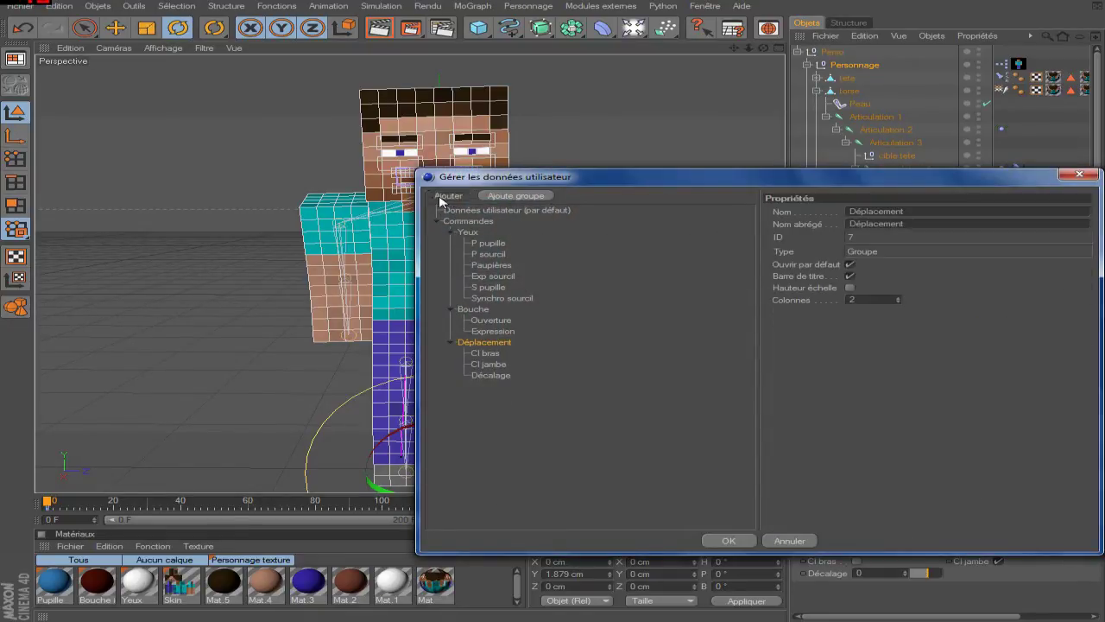
{"action": "left_click", "coordinate": [448, 196]}
{"action": "left_click_drag", "start_coordinate": [499, 376], "coordinate": [503, 403]}
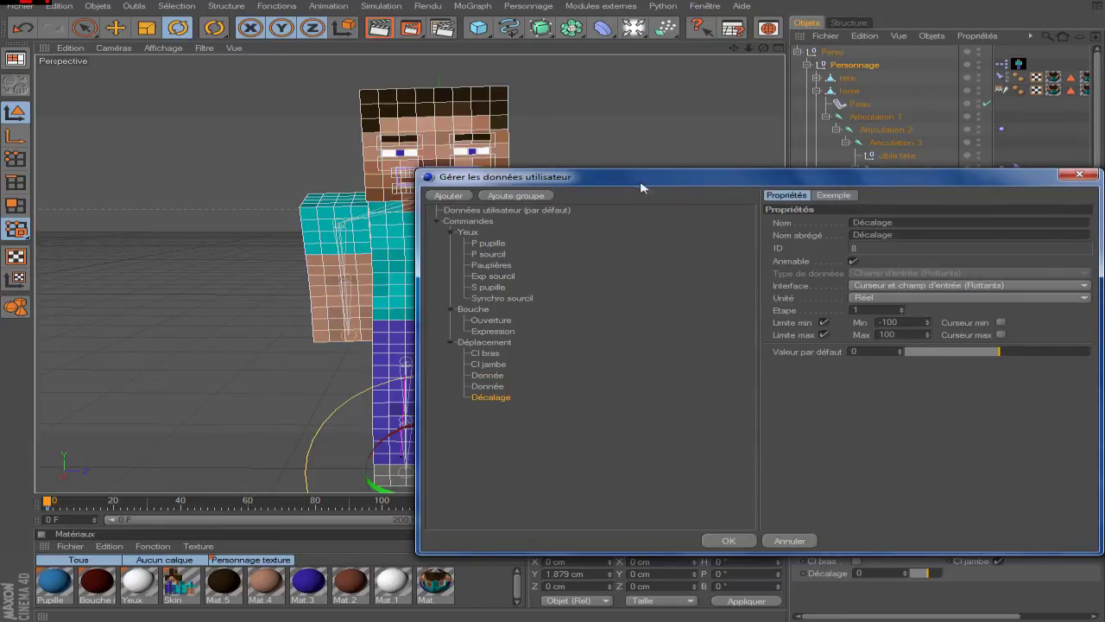
{"action": "left_click_drag", "start_coordinate": [641, 186], "coordinate": [412, 95]}
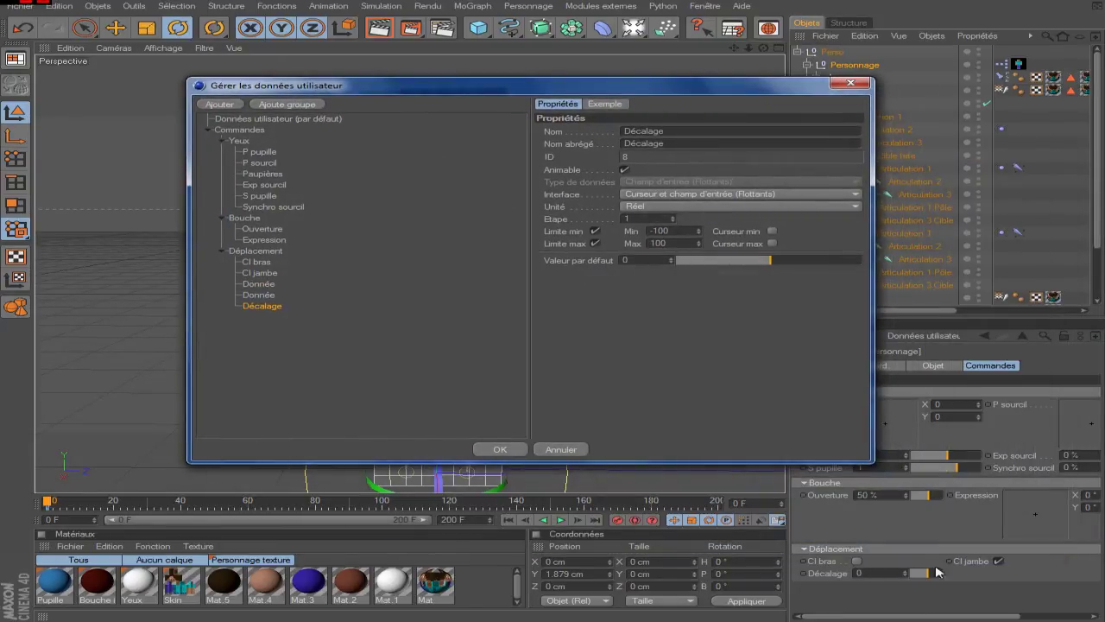
{"action": "left_click_drag", "start_coordinate": [442, 88], "coordinate": [609, 207]}
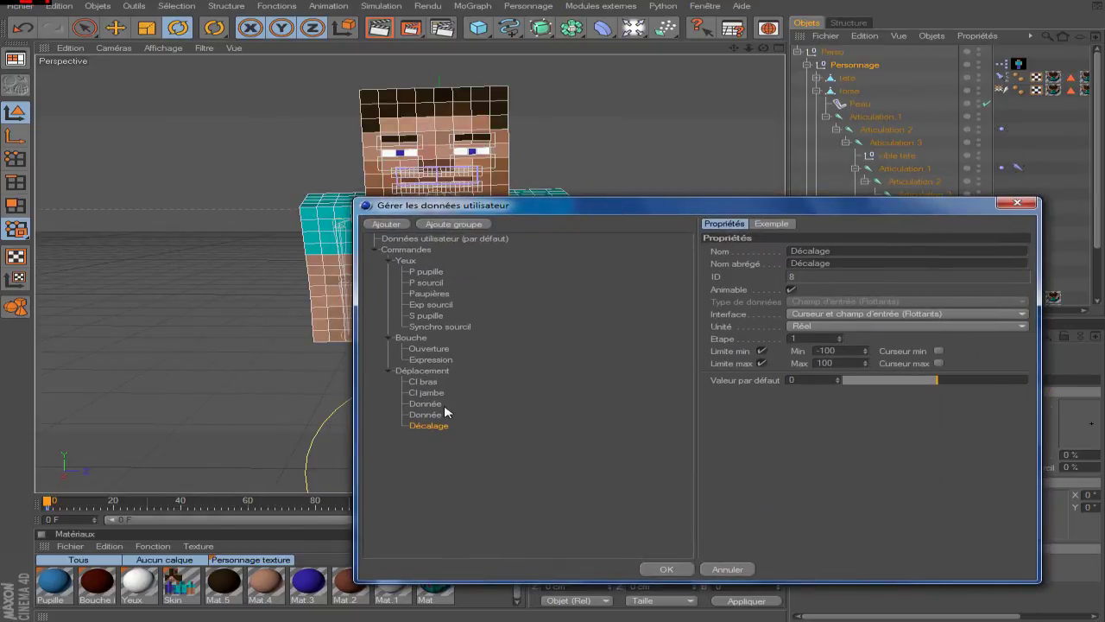
- Make the new entries Case à cocher checkboxes and name the first one M bras
{"action": "left_click", "coordinate": [433, 415]}
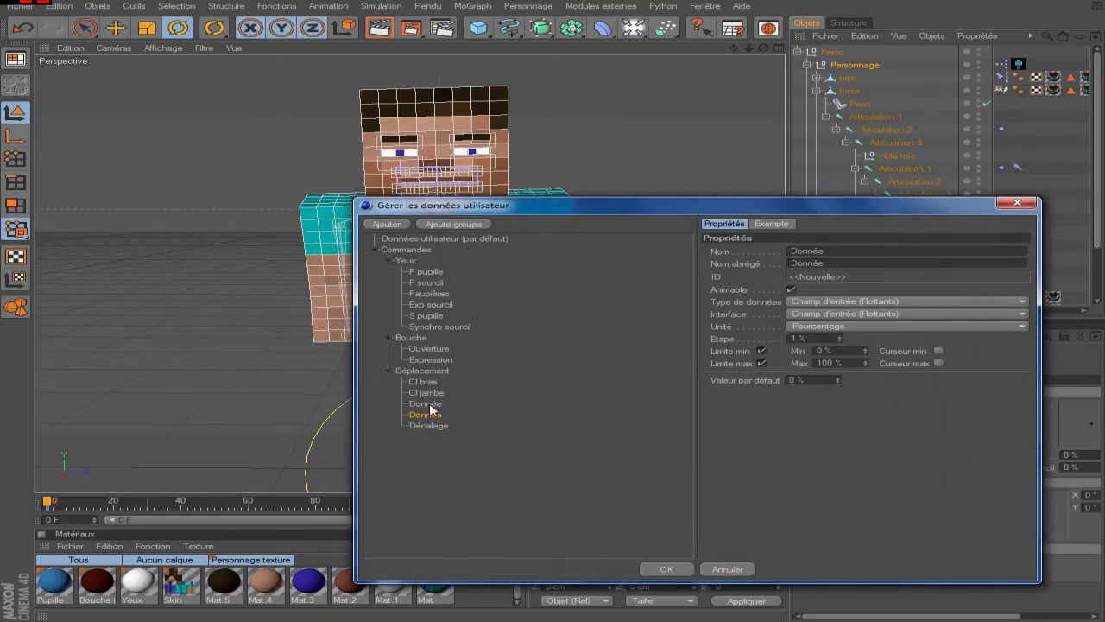
{"action": "left_click", "coordinate": [800, 303]}
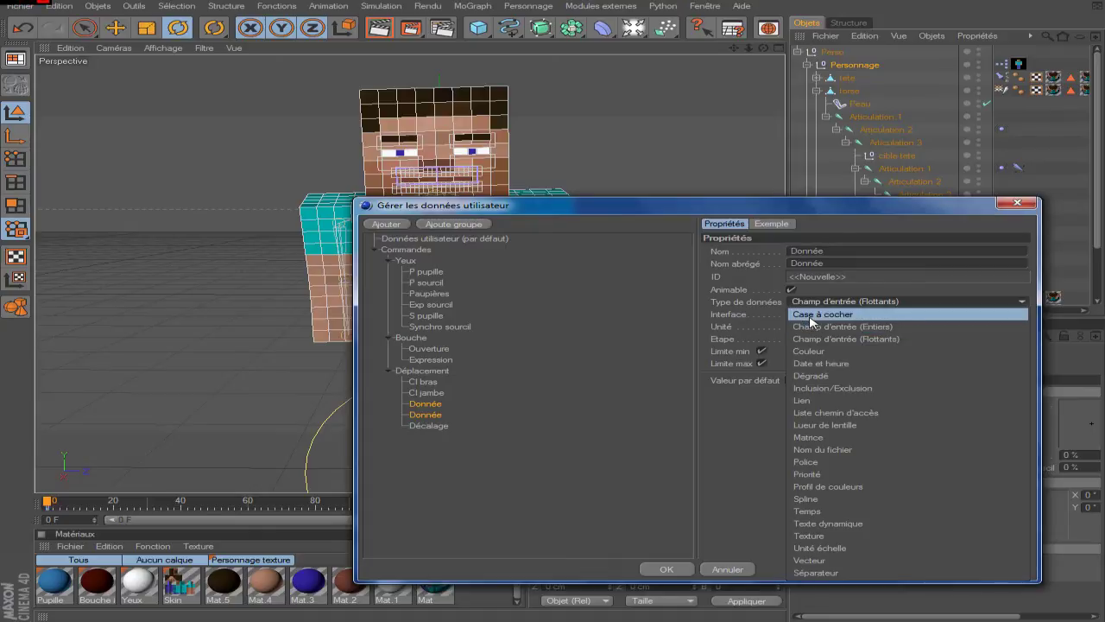
{"action": "left_click", "coordinate": [810, 312]}
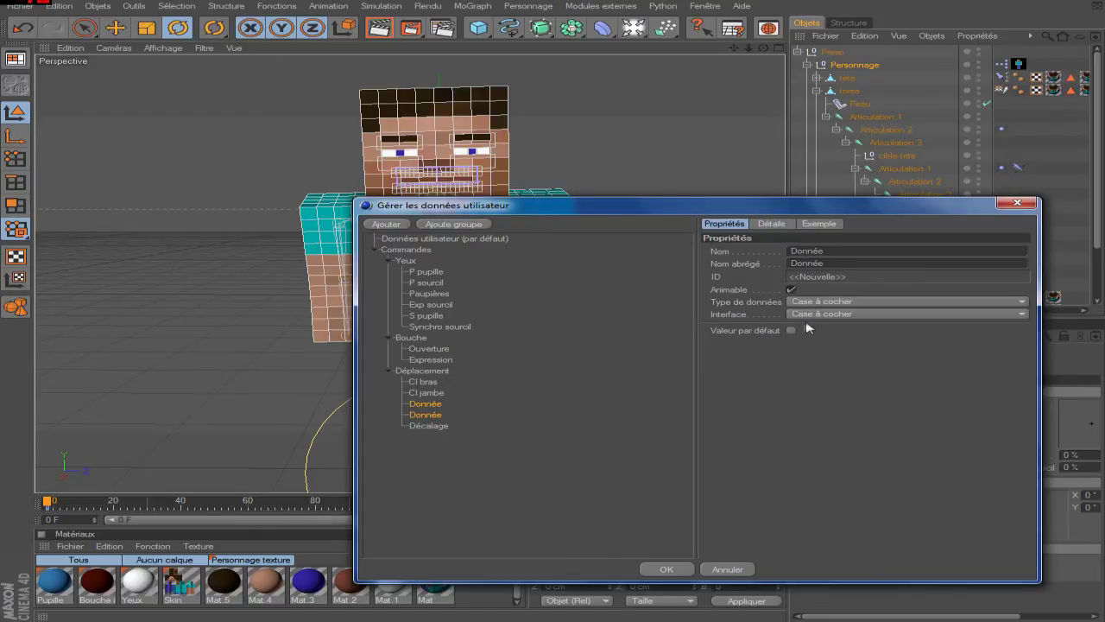
{"action": "key", "text": "Up"}
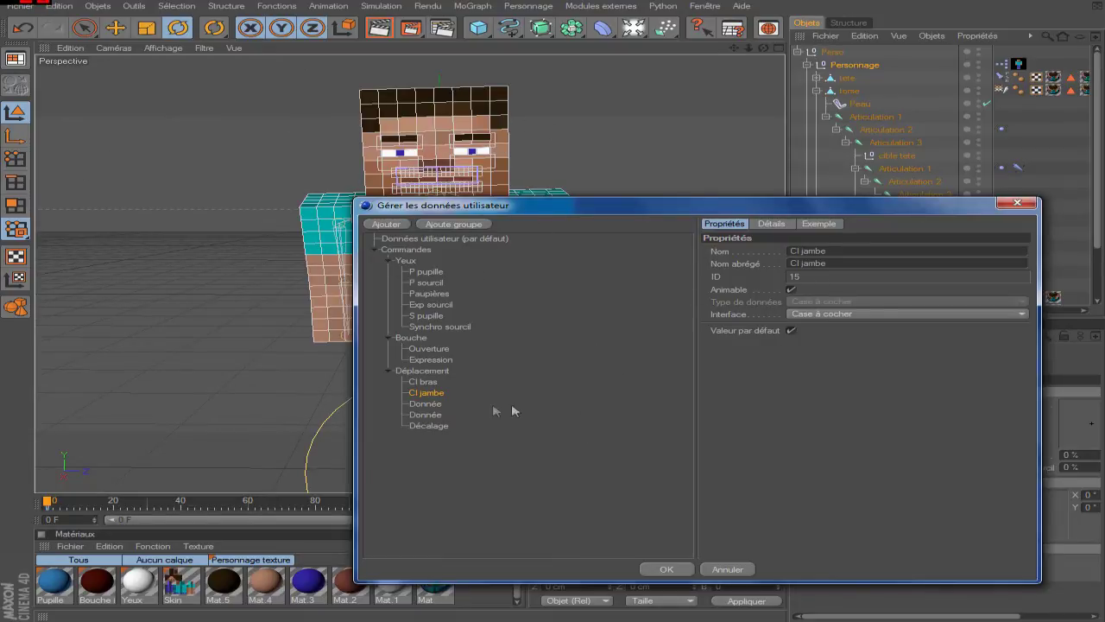
{"action": "key", "text": "Down"}
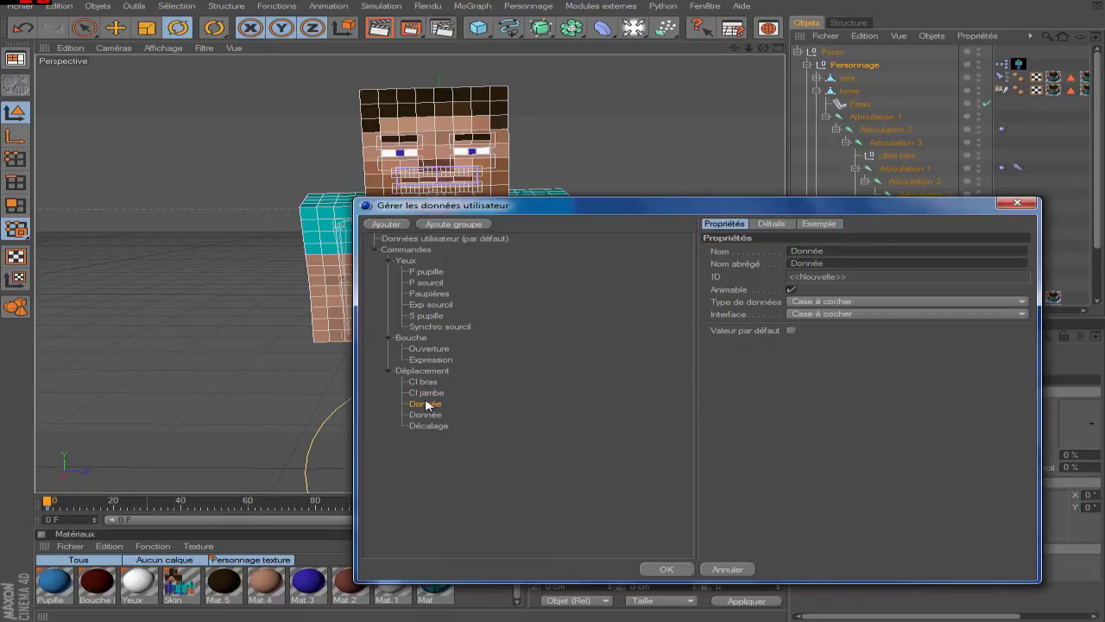
{"action": "key", "text": "Tab"}
{"action": "type", "text": "M"}
- Name the second new checkbox M jambe and apply the user data changes
{"action": "left_click_drag", "start_coordinate": [666, 212], "coordinate": [547, 175]}
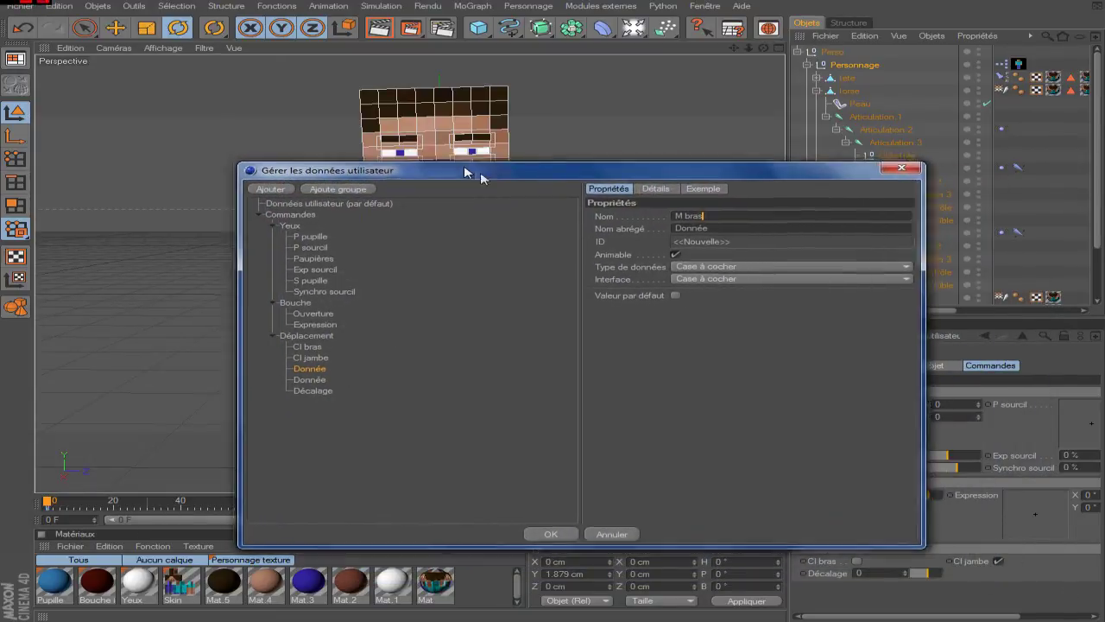
{"action": "left_click_drag", "start_coordinate": [460, 162], "coordinate": [521, 188]}
{"action": "left_click", "coordinate": [371, 402]}
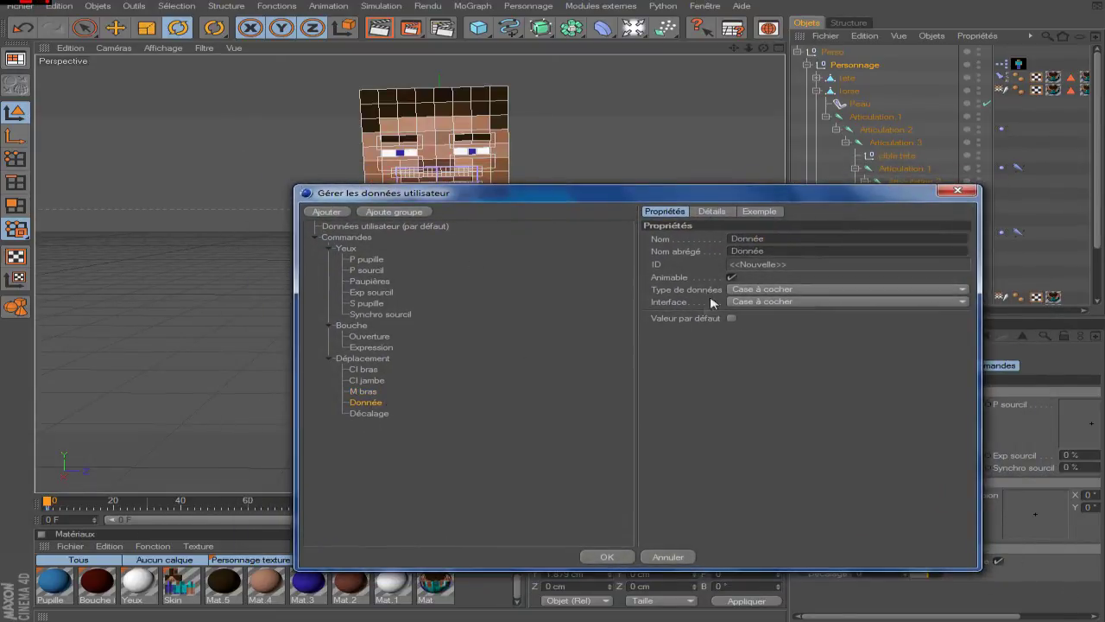
{"action": "left_click", "coordinate": [810, 237]}
{"action": "type", "text": "M jambe"}
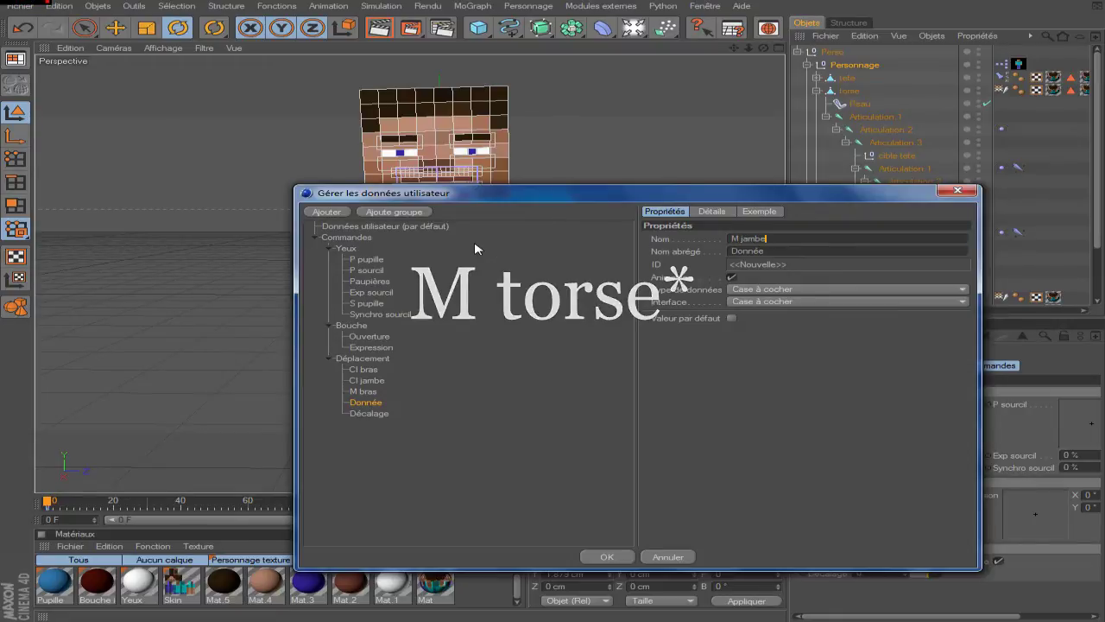
{"action": "left_click", "coordinate": [475, 249]}
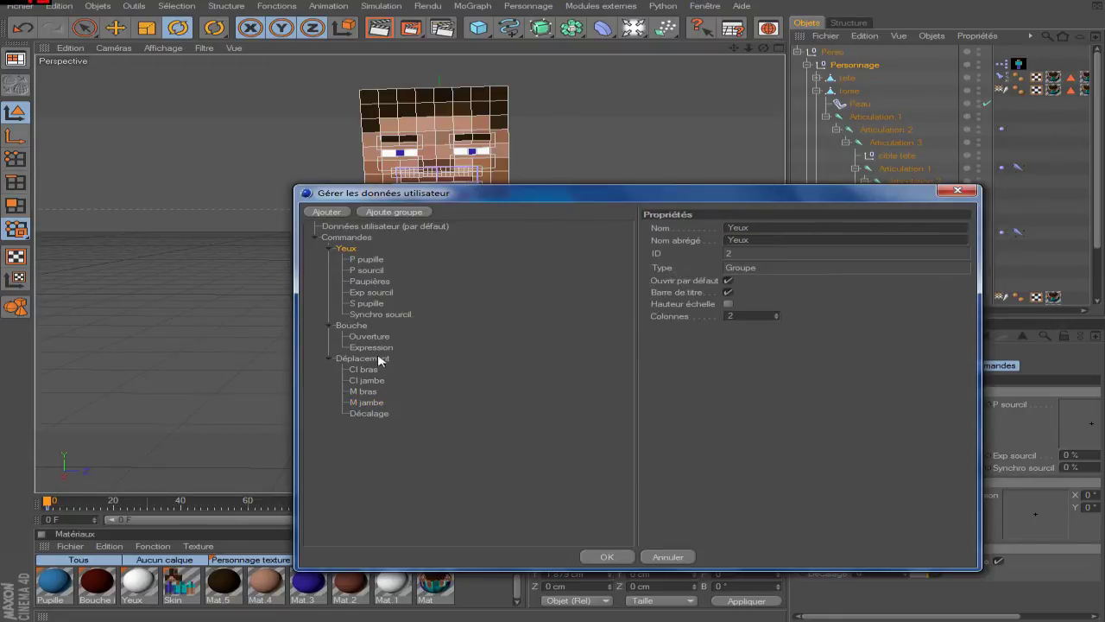
{"action": "left_click", "coordinate": [607, 557]}
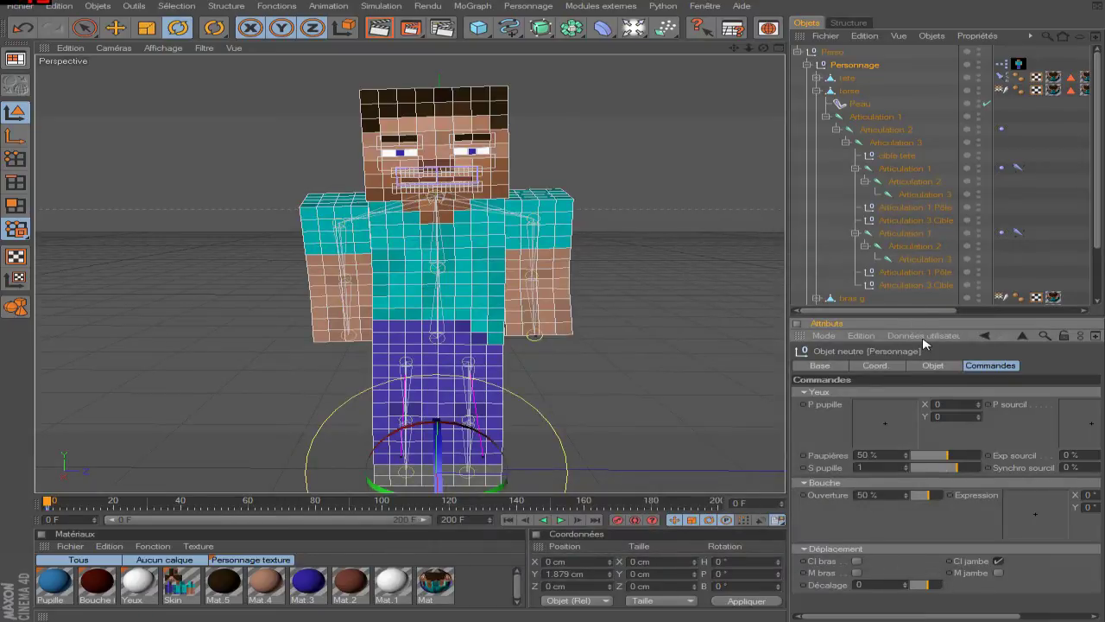
- Add M bras and M jambe output ports to the Personnage node in XPresso
{"action": "double_click", "coordinate": [1001, 64]}
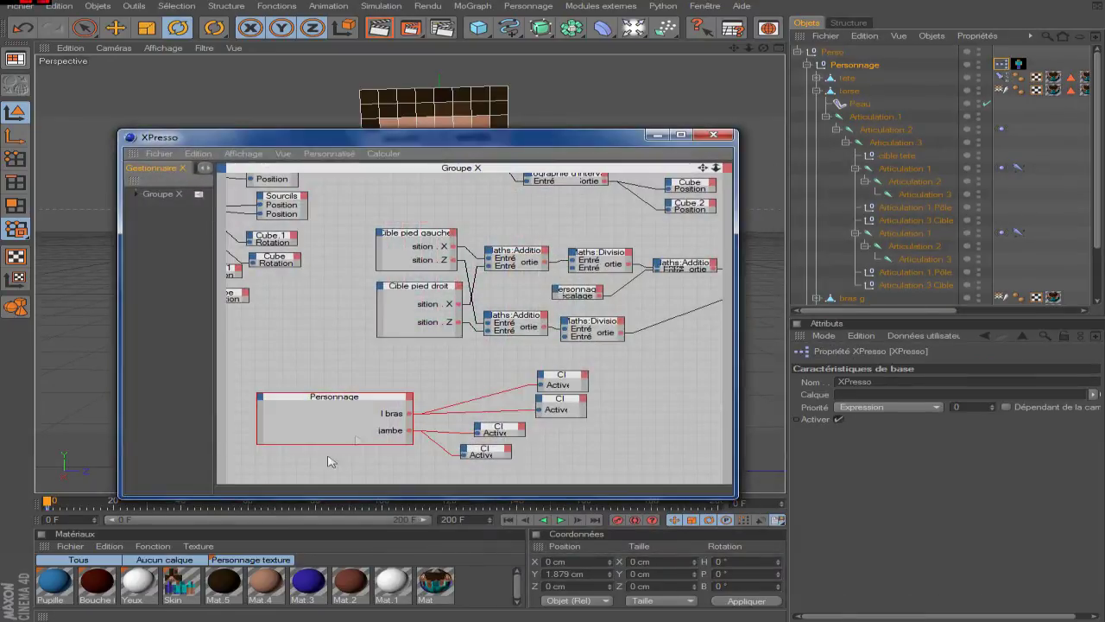
{"action": "left_click_drag", "start_coordinate": [371, 404], "coordinate": [361, 397]}
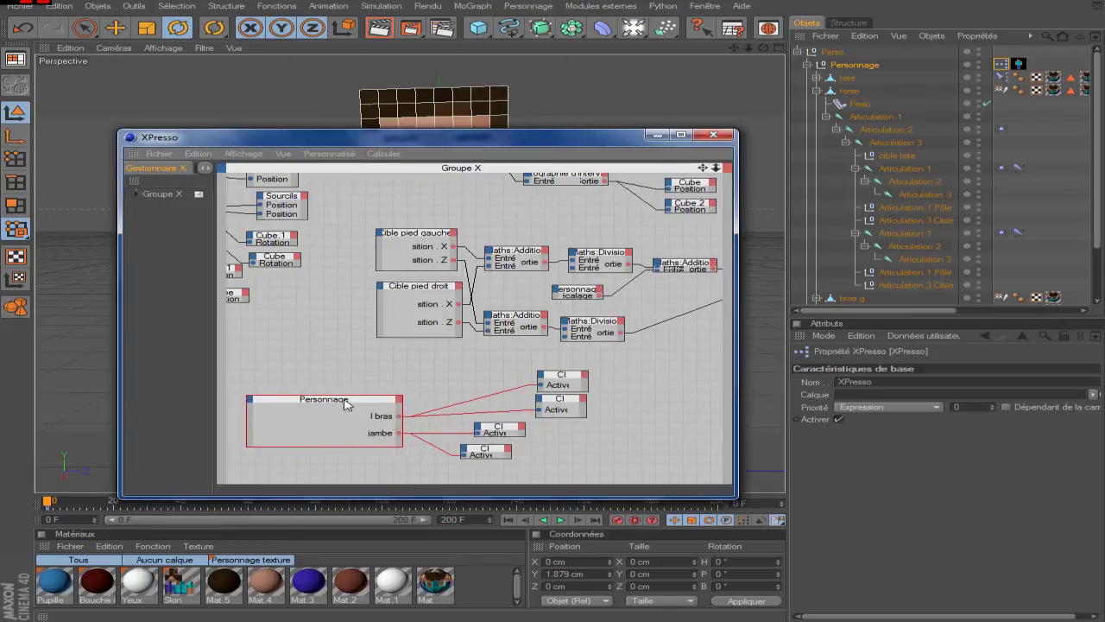
{"action": "left_click", "coordinate": [397, 393]}
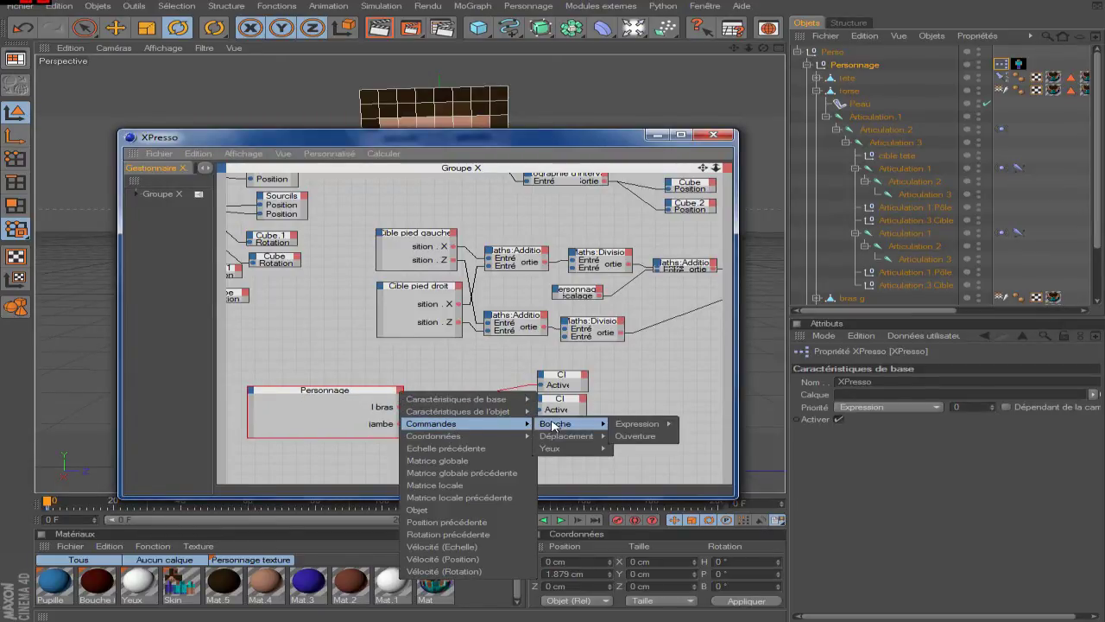
{"action": "mouse_move", "coordinate": [567, 436]}
{"action": "mouse_move", "coordinate": [432, 423]}
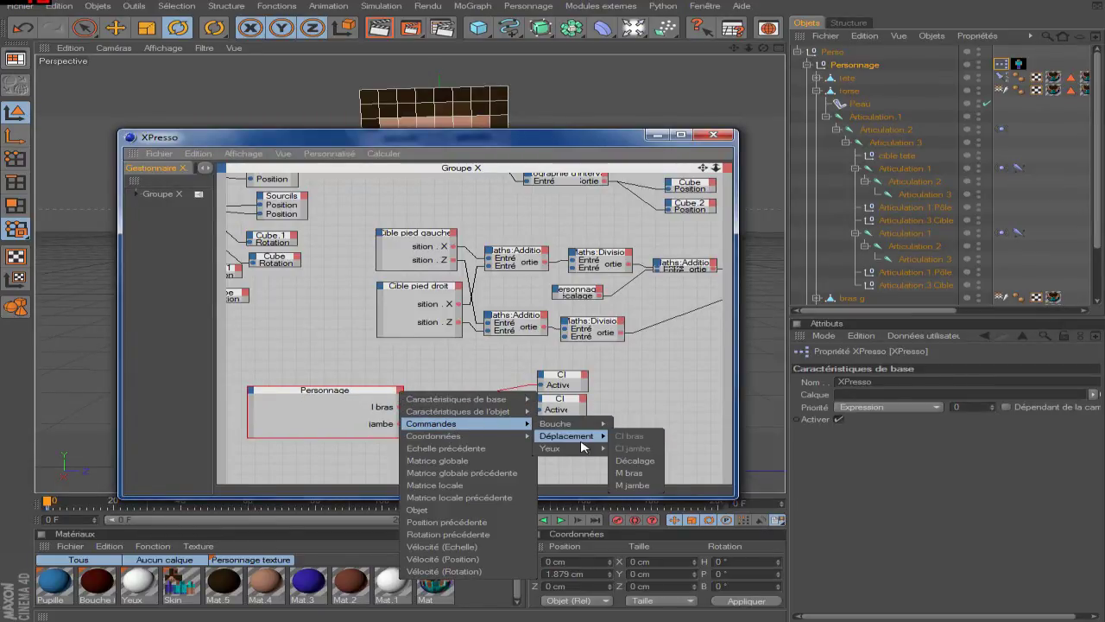
{"action": "left_click", "coordinate": [634, 472]}
{"action": "left_click", "coordinate": [399, 391]}
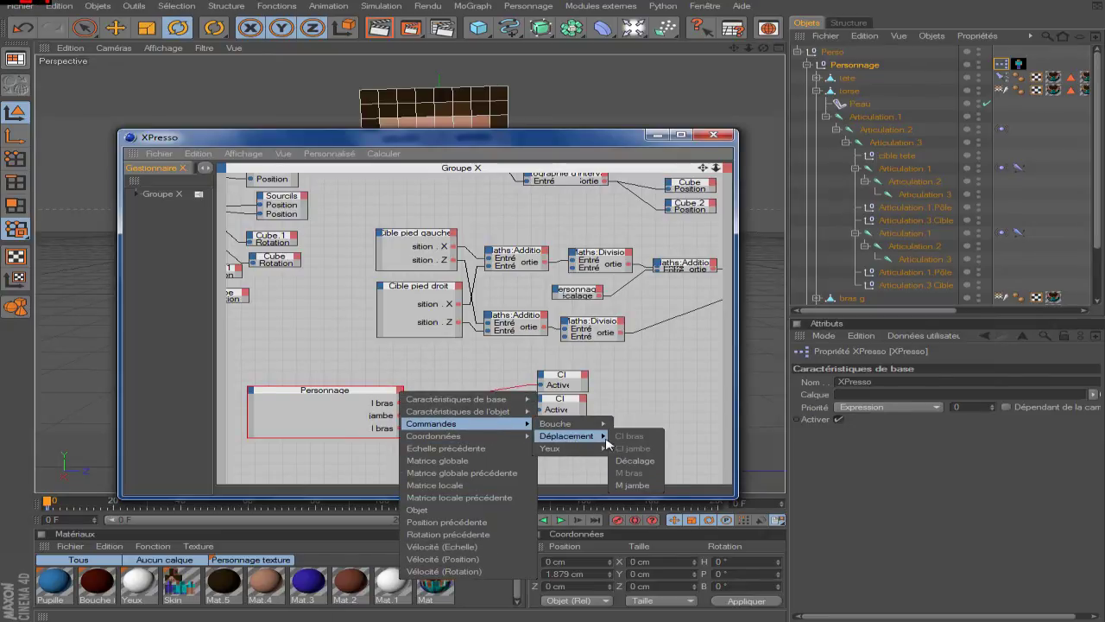
{"action": "left_click", "coordinate": [635, 485]}
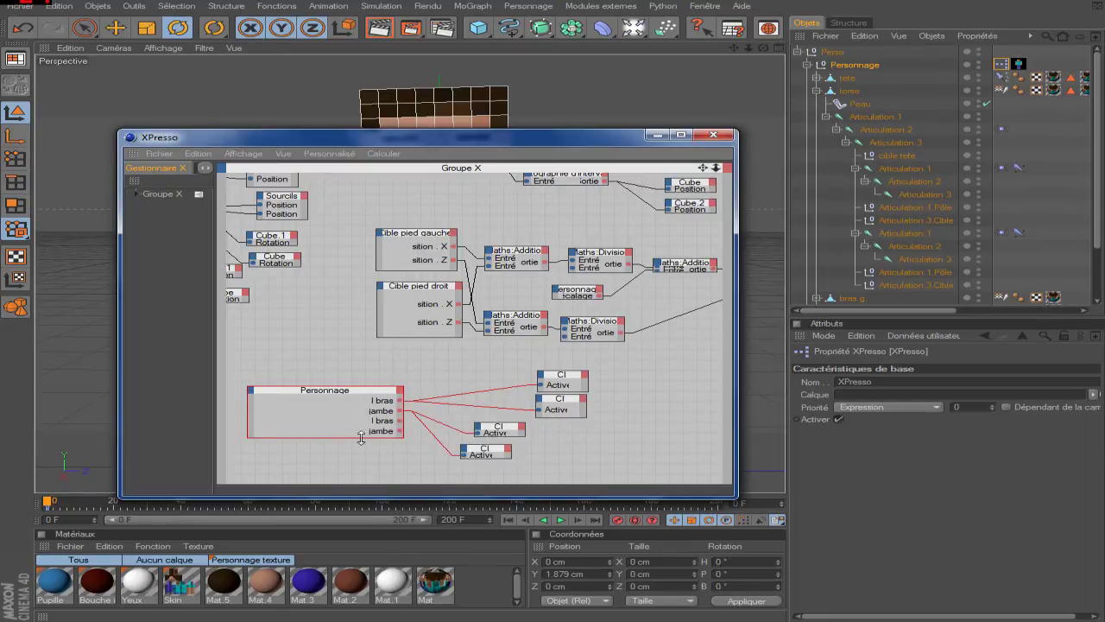
{"action": "left_click_drag", "start_coordinate": [361, 438], "coordinate": [361, 459]}
{"action": "left_click_drag", "start_coordinate": [357, 390], "coordinate": [340, 388]}
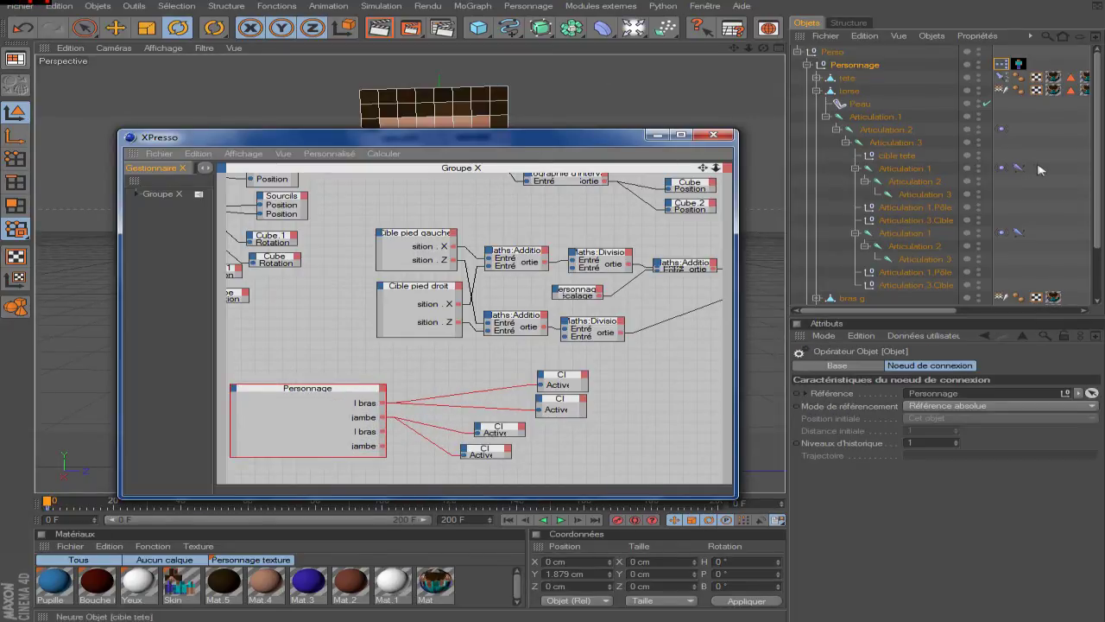
- Bring the Articulation.2 Vibration tag into the graph beside the two CI nodes
{"action": "left_click", "coordinate": [1001, 130]}
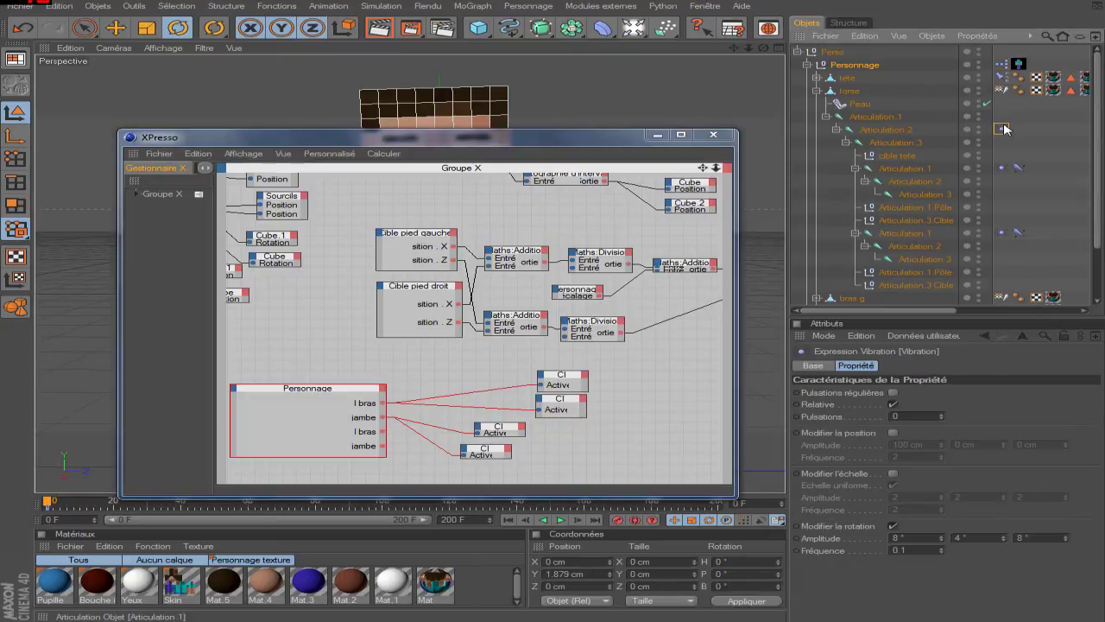
{"action": "left_click_drag", "start_coordinate": [482, 474], "coordinate": [480, 468]}
{"action": "left_click", "coordinate": [494, 426]}
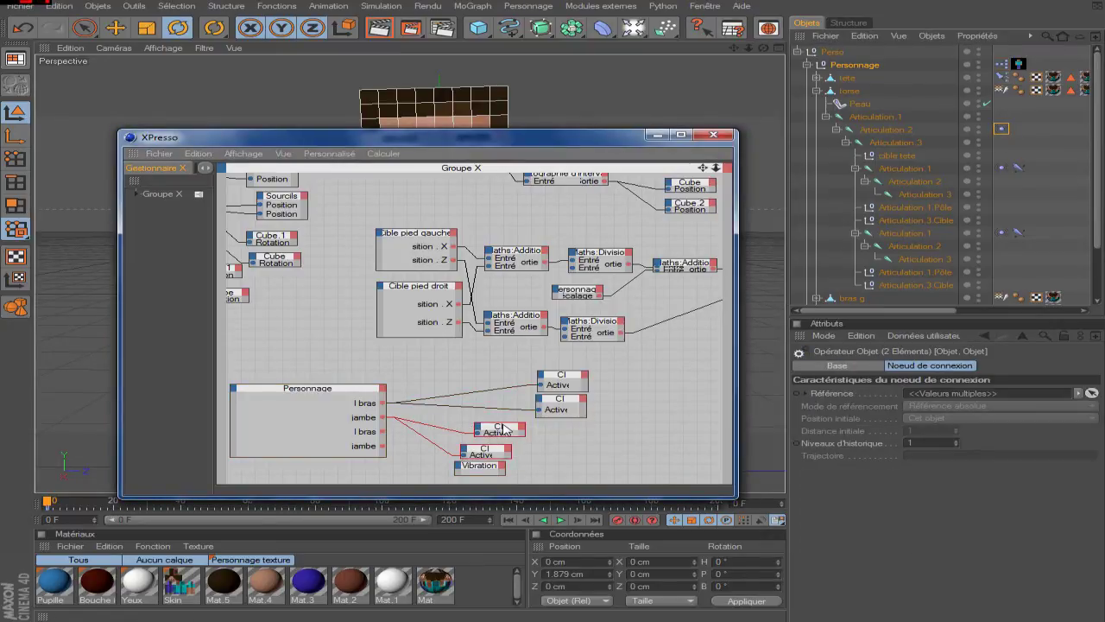
{"action": "left_click_drag", "start_coordinate": [503, 429], "coordinate": [503, 402]}
{"action": "left_click_drag", "start_coordinate": [482, 467], "coordinate": [499, 447]}
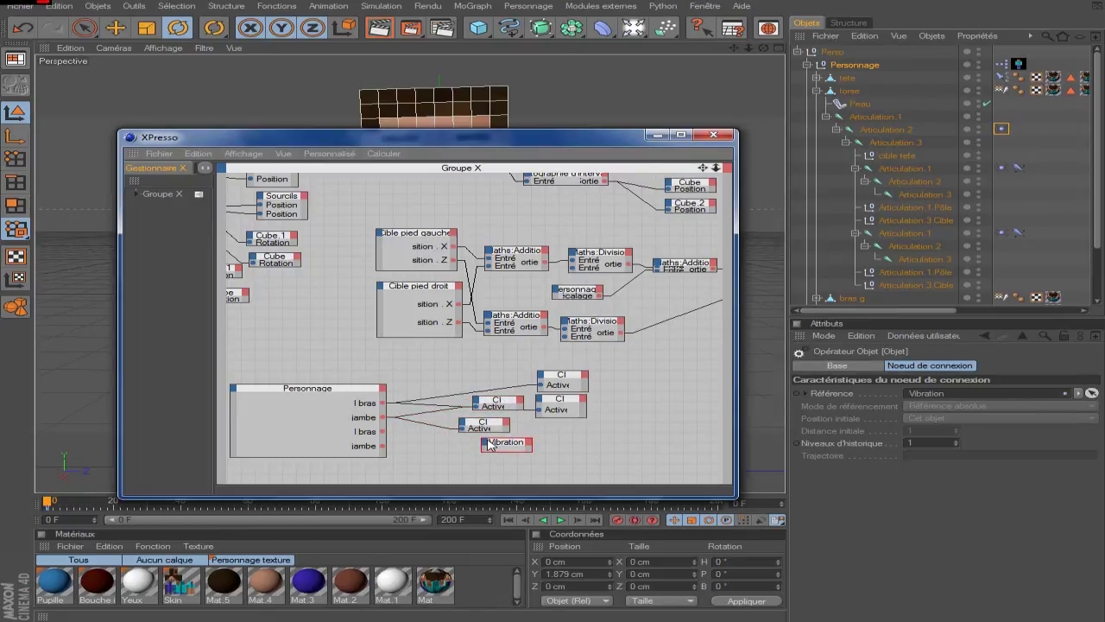
- Add an Activer input to the Vibration node and wire M jambe into it
{"action": "left_click", "coordinate": [486, 444]}
{"action": "mouse_move", "coordinate": [541, 463]}
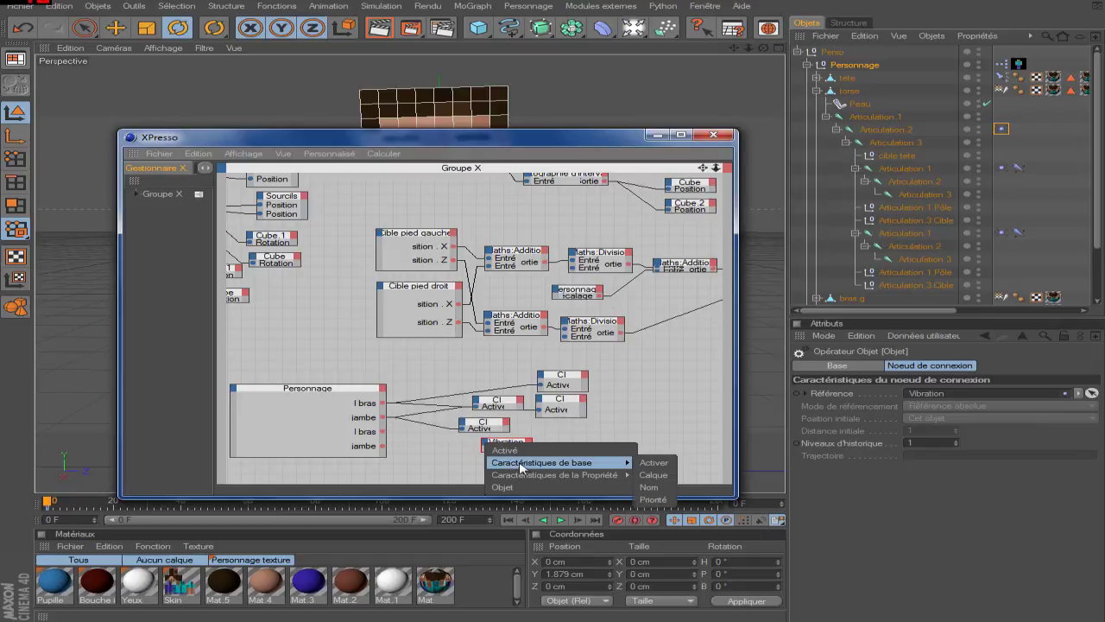
{"action": "left_click", "coordinate": [653, 462]}
{"action": "mouse_move", "coordinate": [483, 449]}
{"action": "left_mouse_down"}
{"action": "mouse_move", "coordinate": [383, 431]}
{"action": "mouse_move", "coordinate": [513, 447]}
{"action": "mouse_move", "coordinate": [386, 449]}
{"action": "left_mouse_up"}
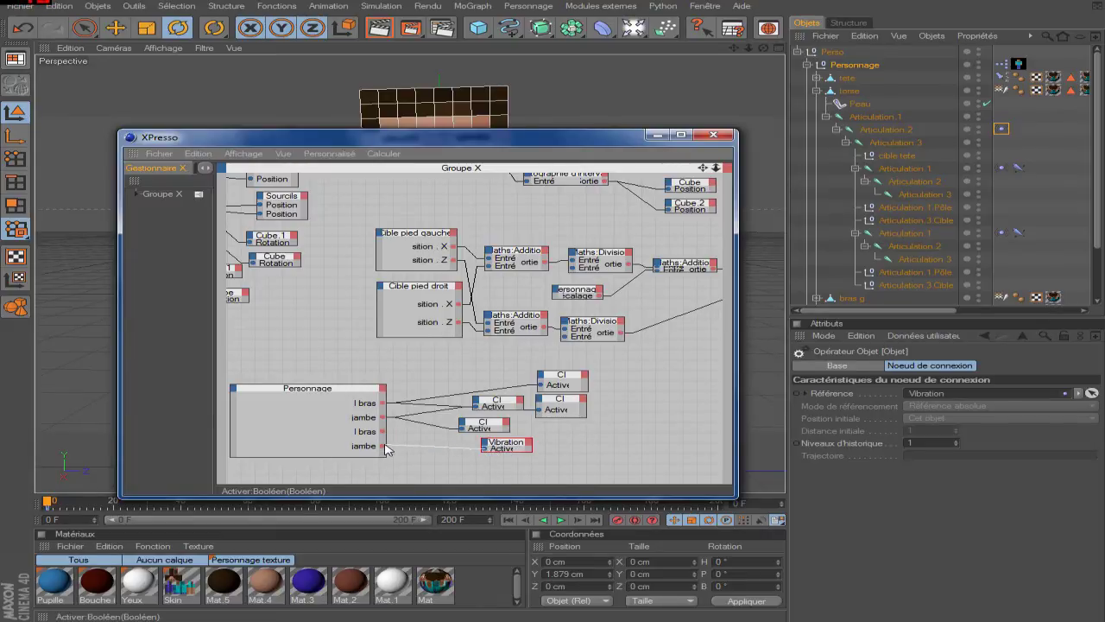
{"action": "left_click_drag", "start_coordinate": [386, 448], "coordinate": [385, 449]}
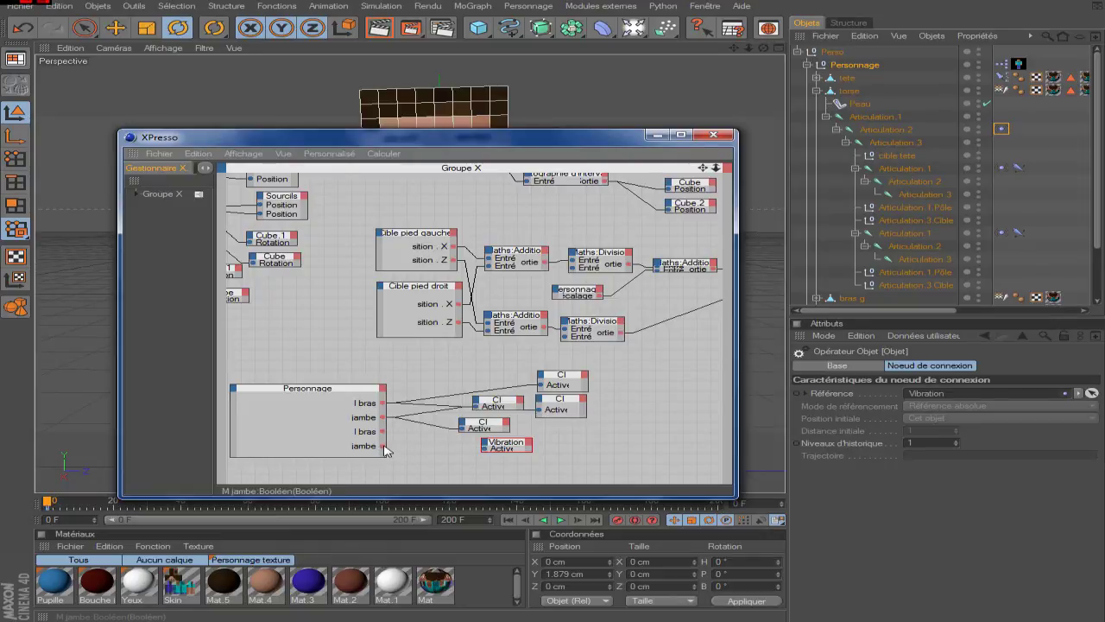
{"action": "mouse_move", "coordinate": [386, 450]}
{"action": "left_mouse_down"}
{"action": "mouse_move", "coordinate": [485, 448]}
{"action": "mouse_move", "coordinate": [464, 472]}
{"action": "left_mouse_up"}
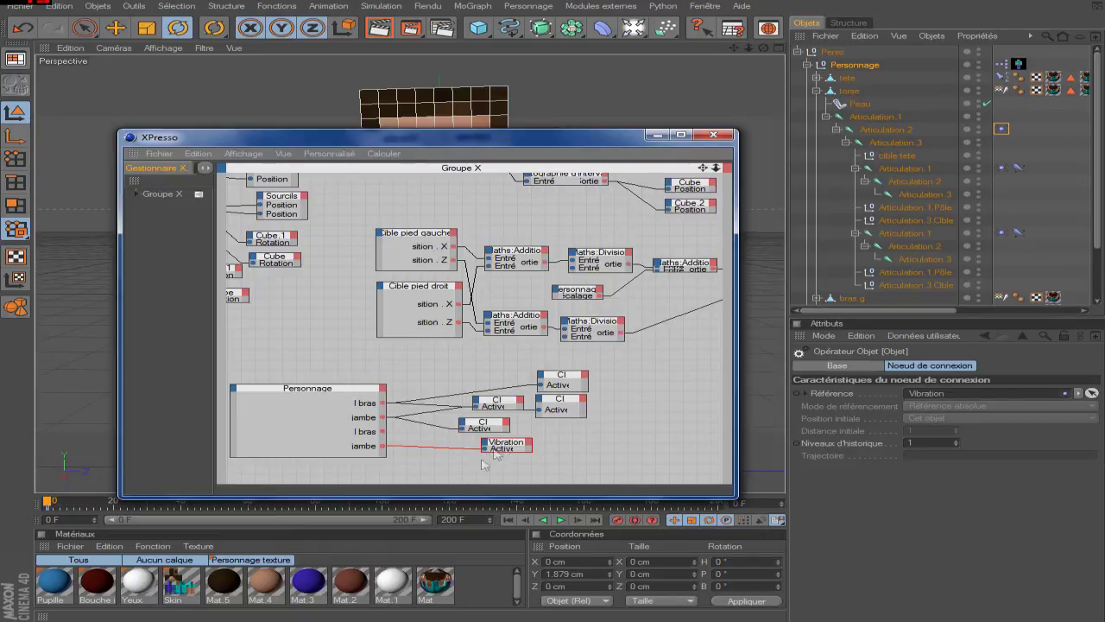
{"action": "left_click", "coordinate": [930, 337]}
- Rename the M jambe user-data checkbox to M torse in the user data manager
{"action": "left_click", "coordinate": [937, 363]}
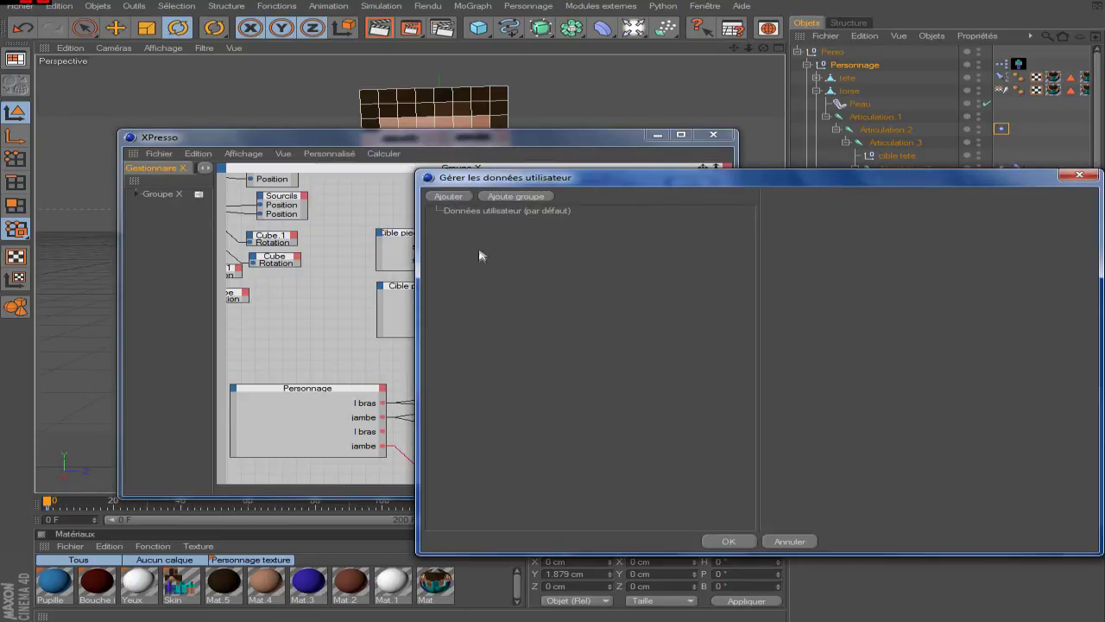
{"action": "left_click", "coordinate": [1079, 174]}
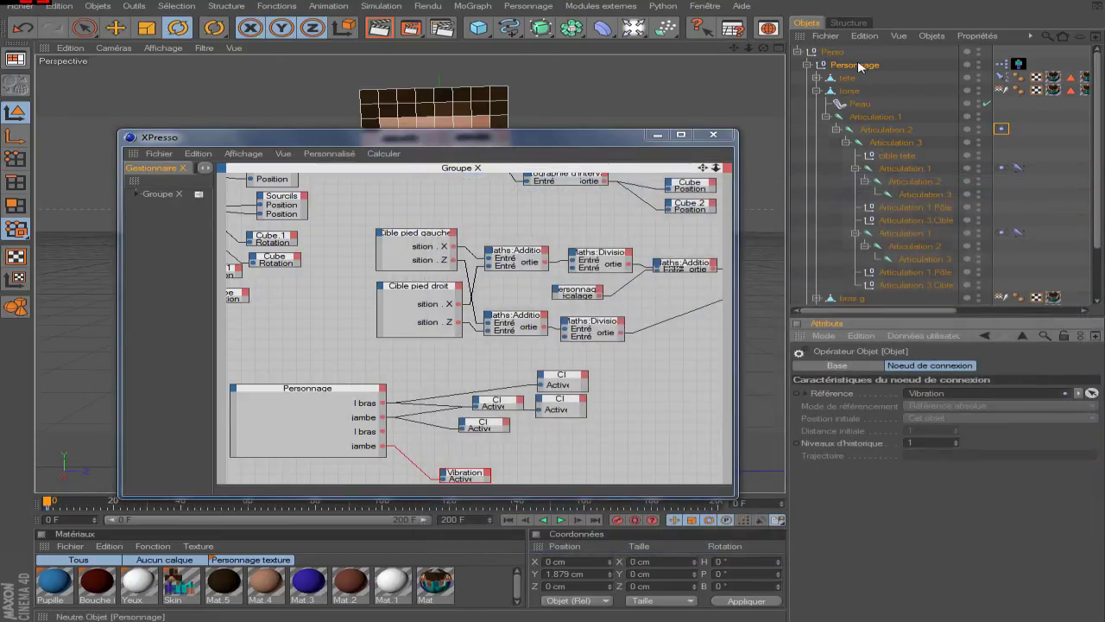
{"action": "left_click", "coordinate": [924, 336]}
{"action": "left_click", "coordinate": [936, 362]}
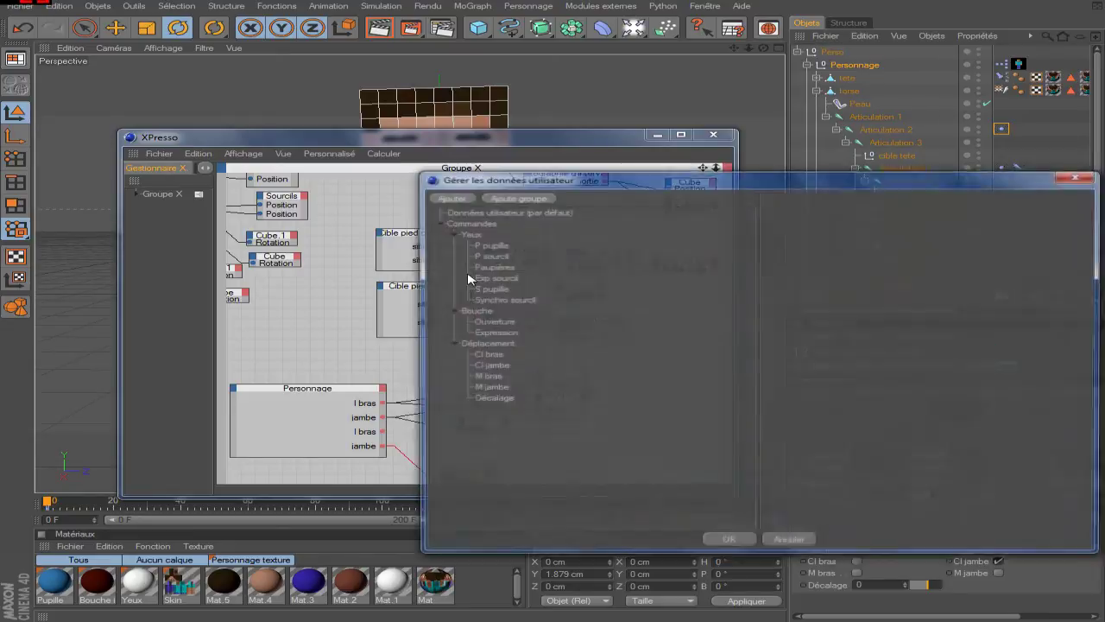
{"action": "left_click", "coordinate": [488, 388]}
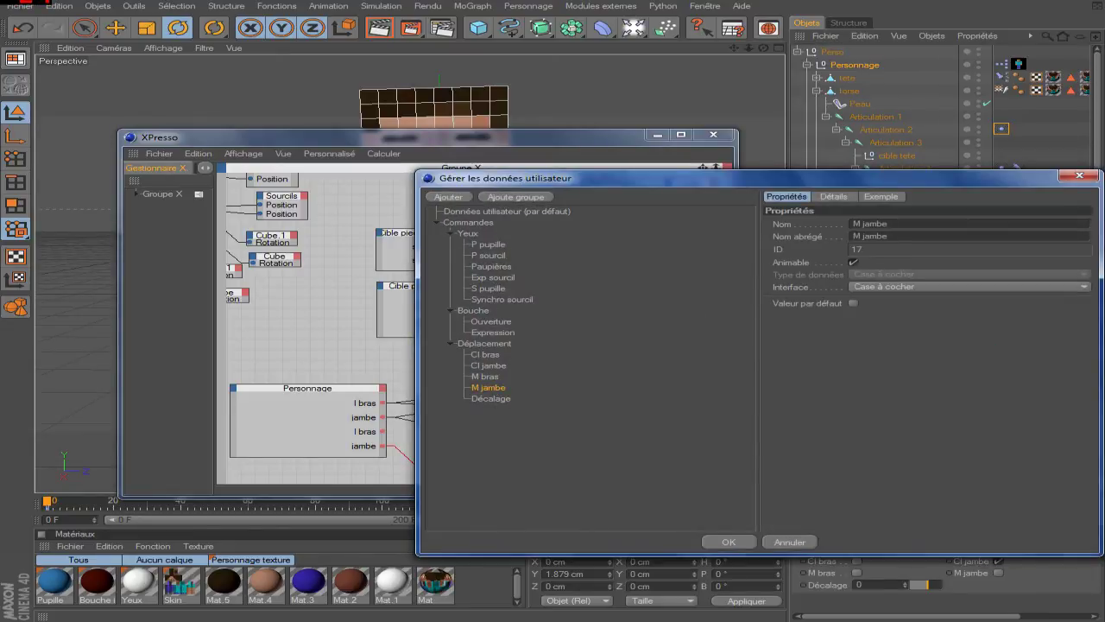
{"action": "left_click", "coordinate": [870, 223]}
{"action": "type", "text": "M l"}
{"action": "key", "text": "Return"}
{"action": "left_click", "coordinate": [726, 541]}
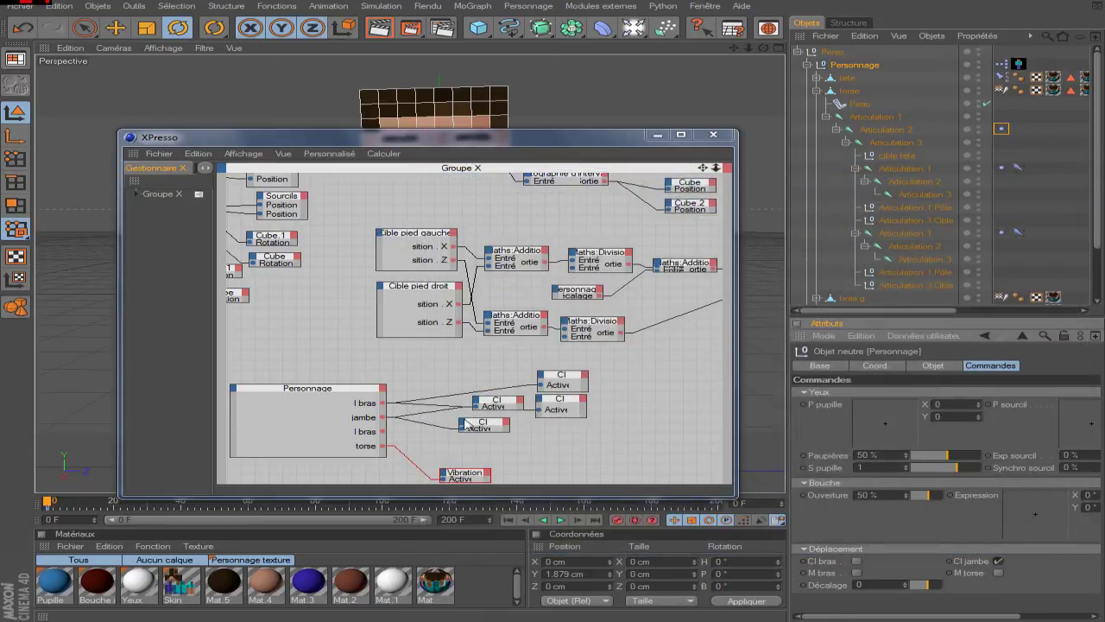
{"action": "left_click_drag", "start_coordinate": [460, 467], "coordinate": [477, 453]}
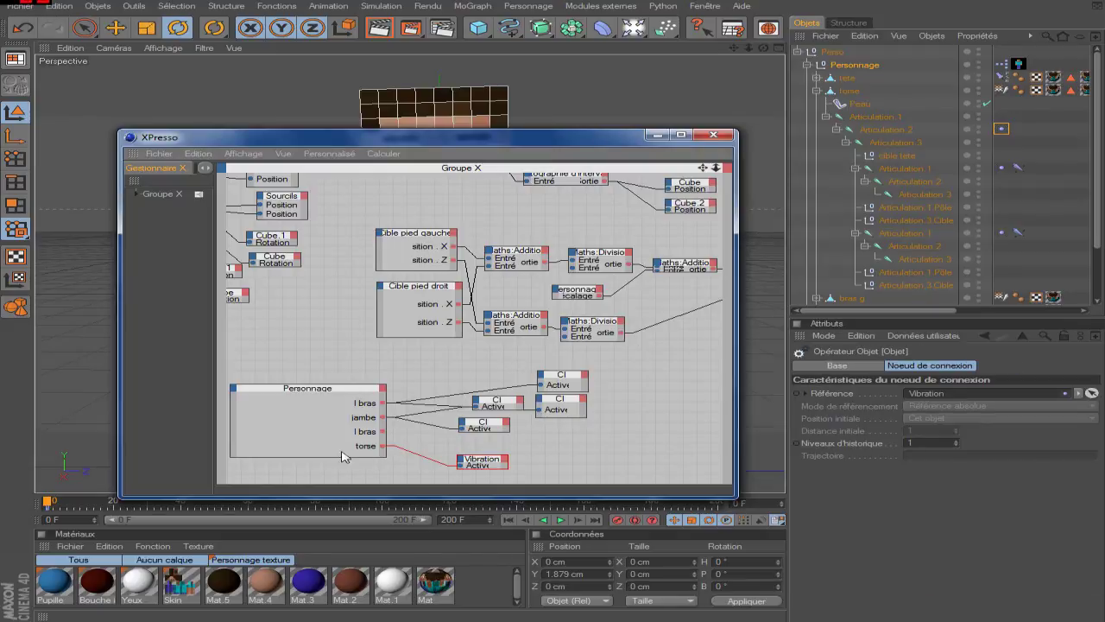
- Add the Vibration tags from both arm joints to the XPresso graph
{"action": "left_click", "coordinate": [376, 472]}
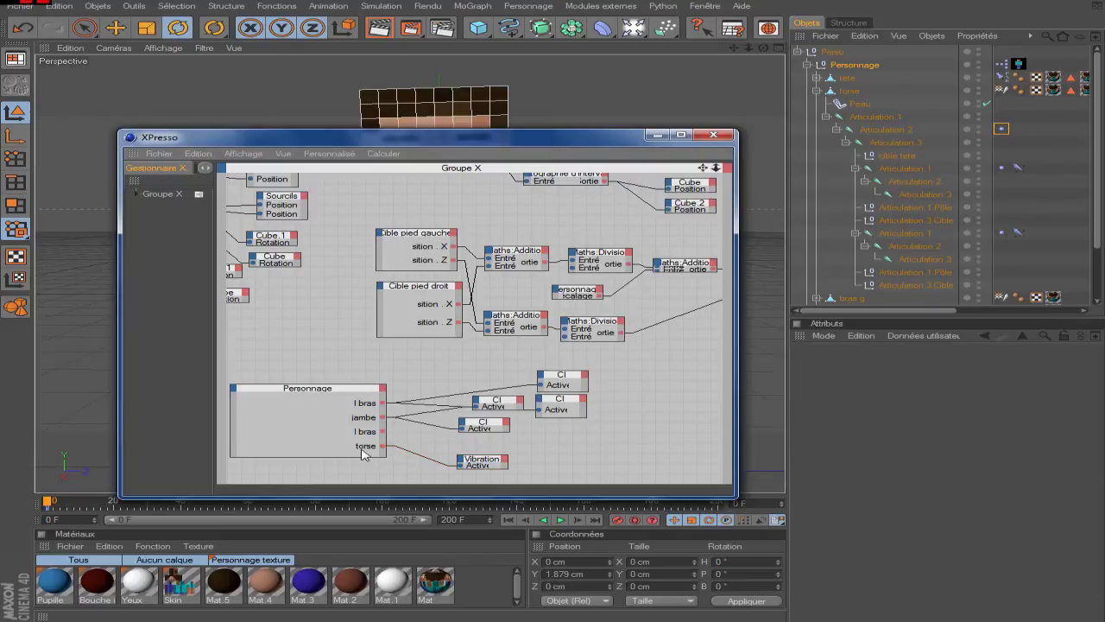
{"action": "left_click_drag", "start_coordinate": [470, 462], "coordinate": [465, 465]}
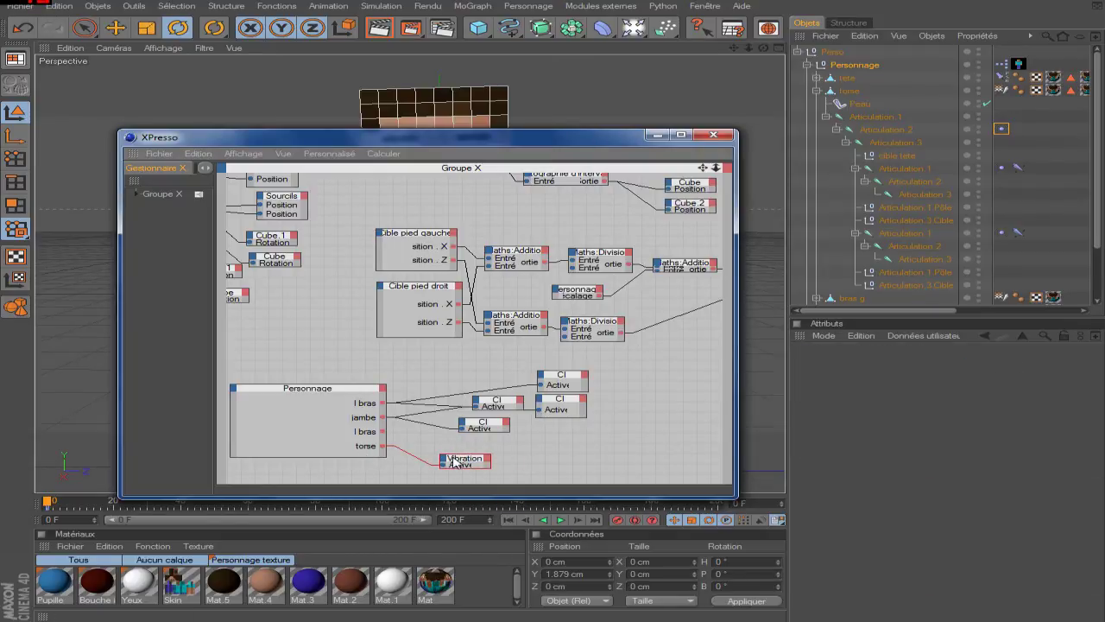
{"action": "left_click", "coordinate": [1002, 233]}
{"action": "left_click", "coordinate": [1001, 169], "text": "ctrl"}
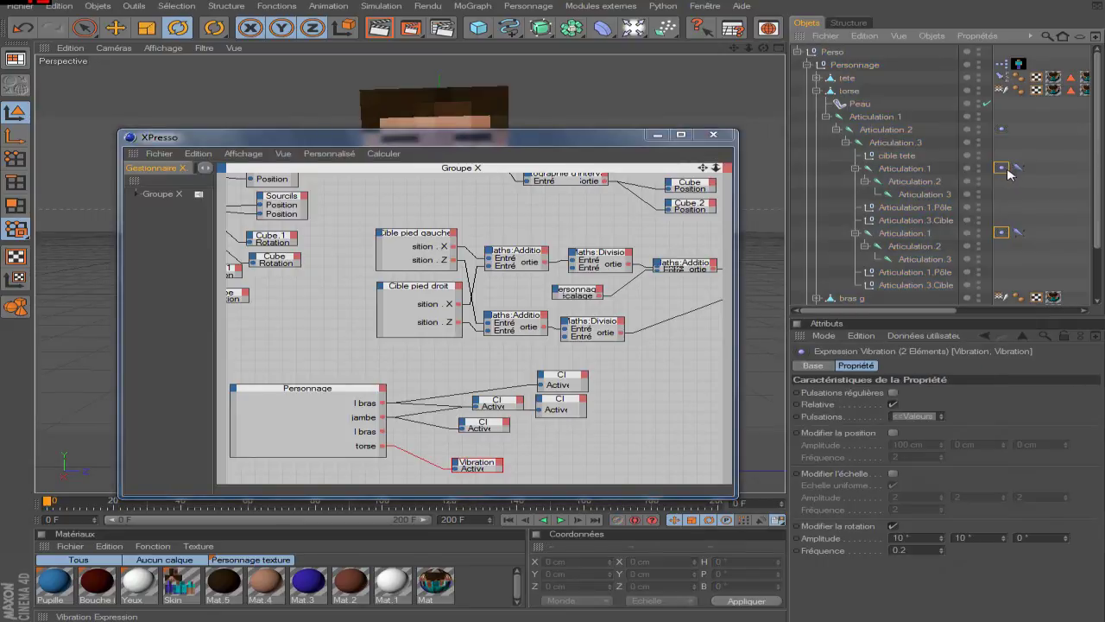
{"action": "left_click_drag", "start_coordinate": [1003, 172], "coordinate": [528, 447]}
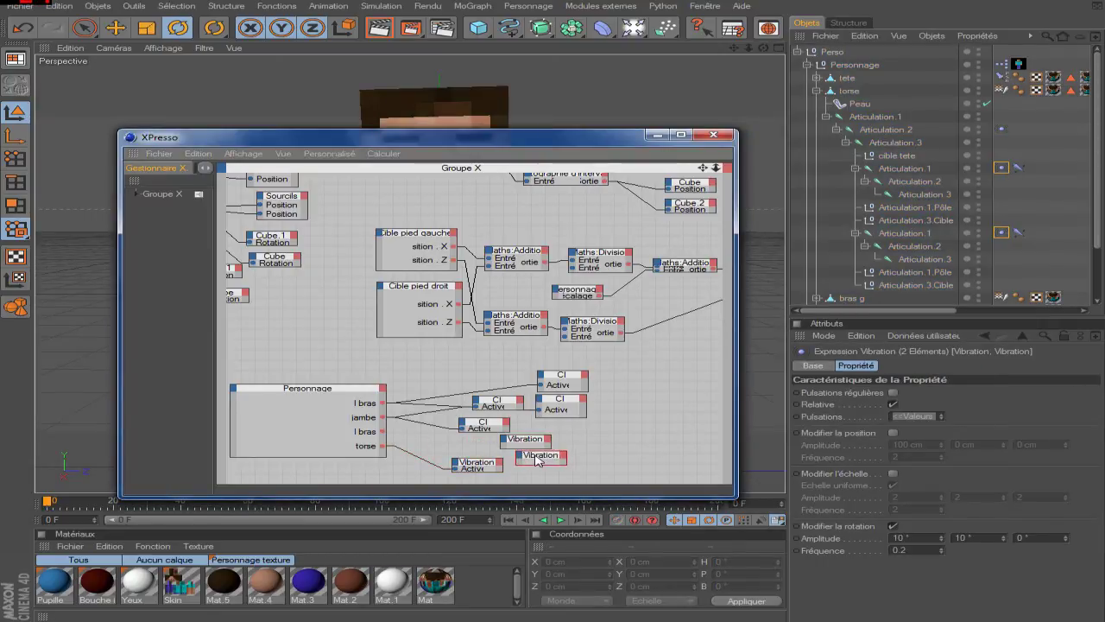
- Give the arm Vibration node an Activer input driven by M bras, then close XPresso
{"action": "left_click", "coordinate": [540, 456]}
{"action": "left_click", "coordinate": [504, 441]}
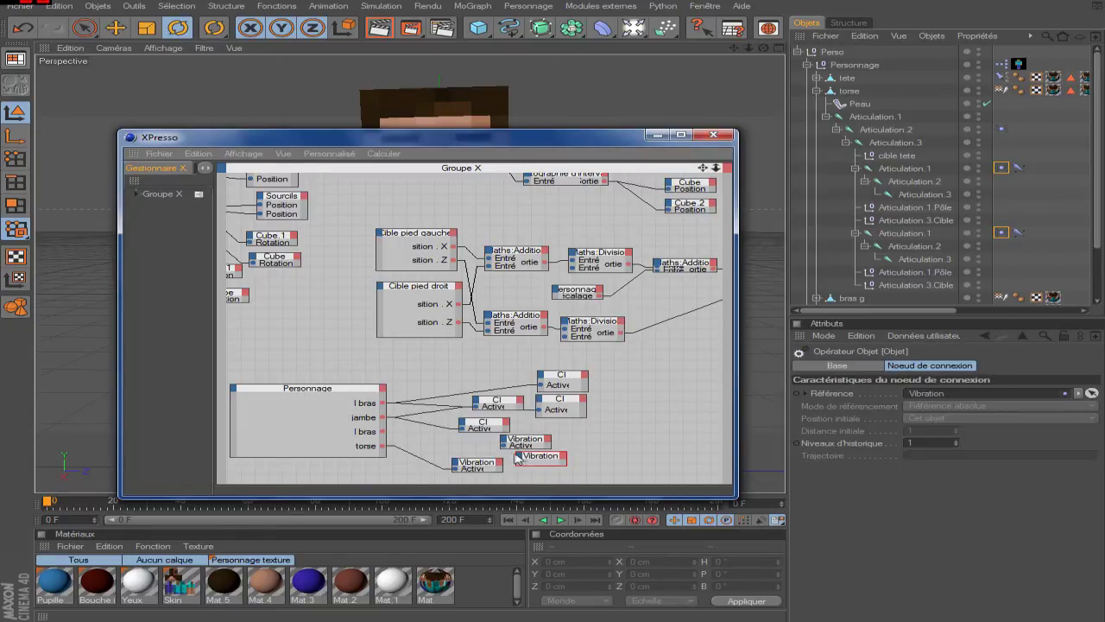
{"action": "left_click", "coordinate": [519, 456]}
{"action": "left_click", "coordinate": [688, 474]}
{"action": "left_click_drag", "start_coordinate": [382, 430], "coordinate": [516, 460]}
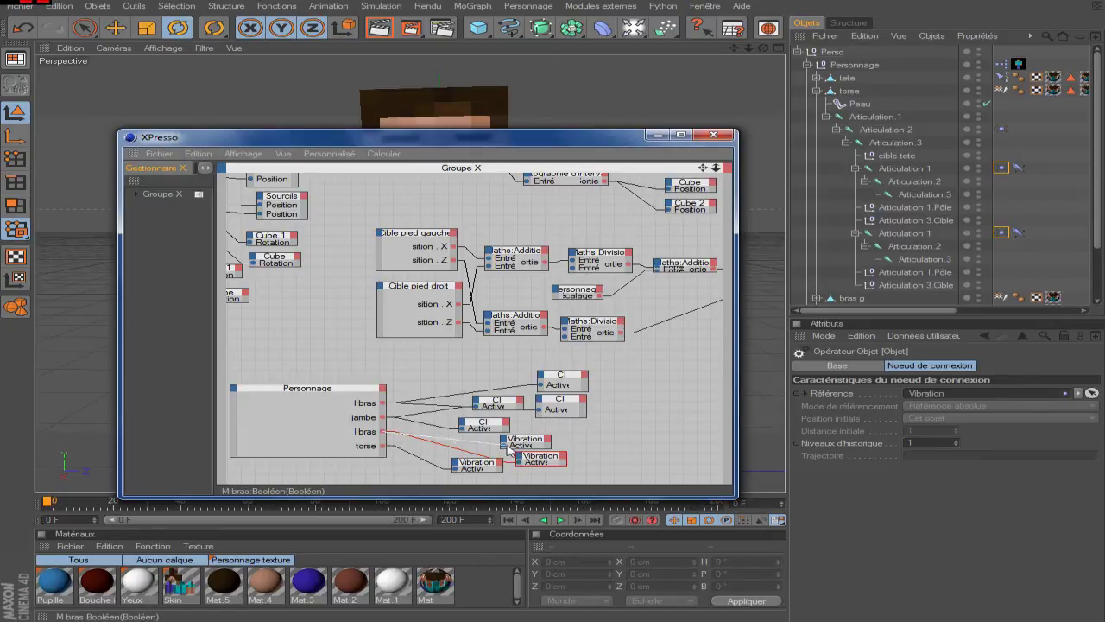
{"action": "left_click", "coordinate": [641, 305]}
{"action": "left_click", "coordinate": [658, 136]}
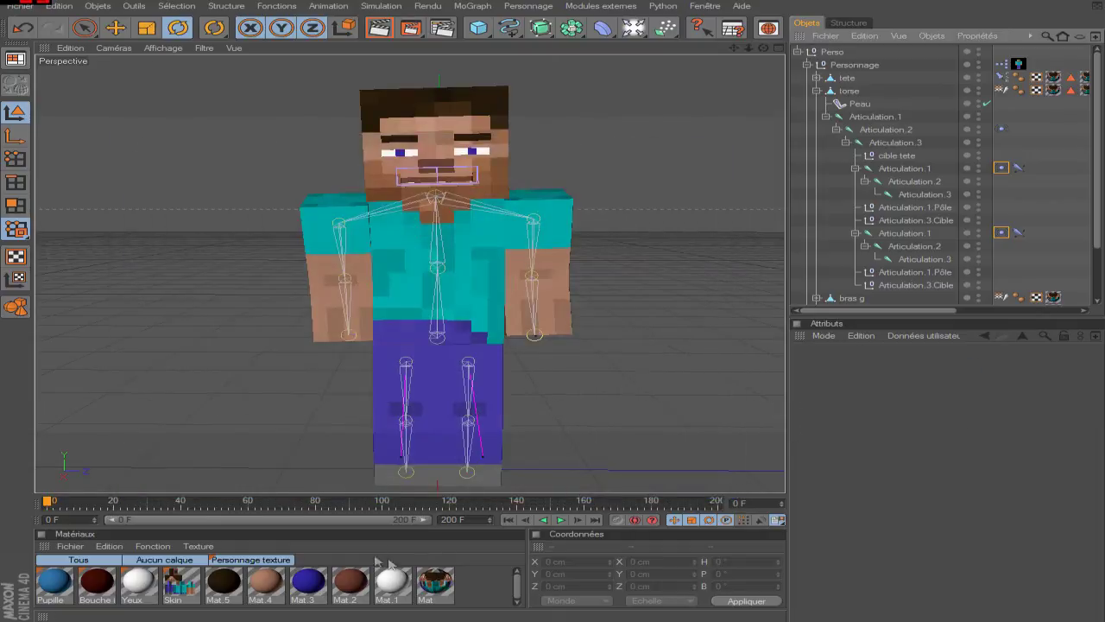
- Play and rewind the animation, then collapse the hierarchy with Personnage selected
{"action": "left_click", "coordinate": [561, 520]}
{"action": "left_click", "coordinate": [560, 519]}
{"action": "left_click", "coordinate": [508, 519]}
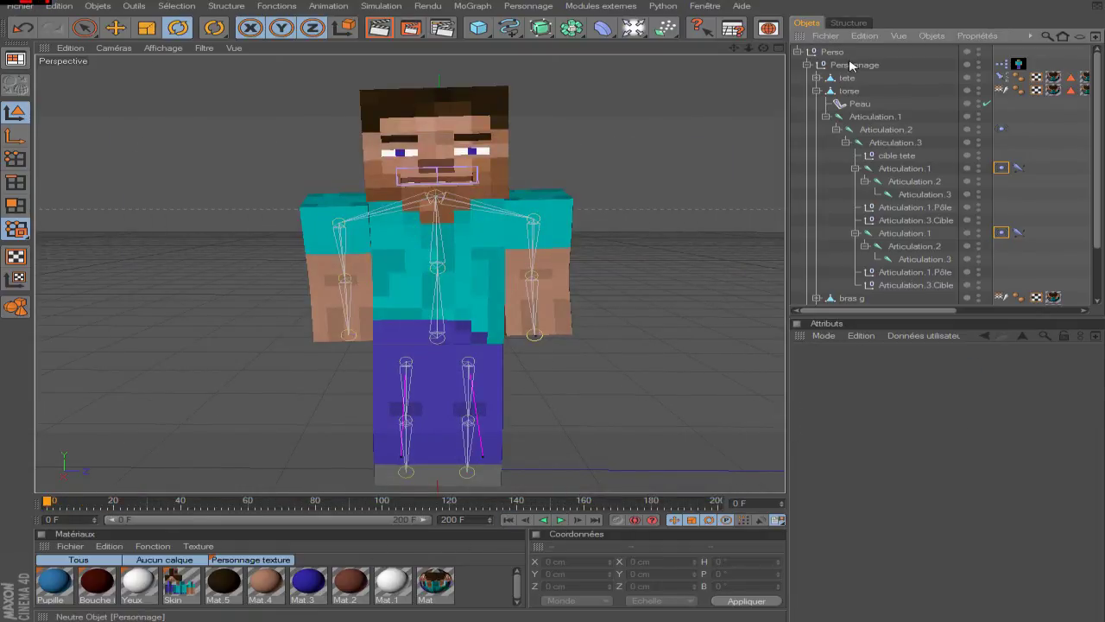
{"action": "left_click", "coordinate": [816, 90]}
{"action": "left_click", "coordinate": [807, 65]}
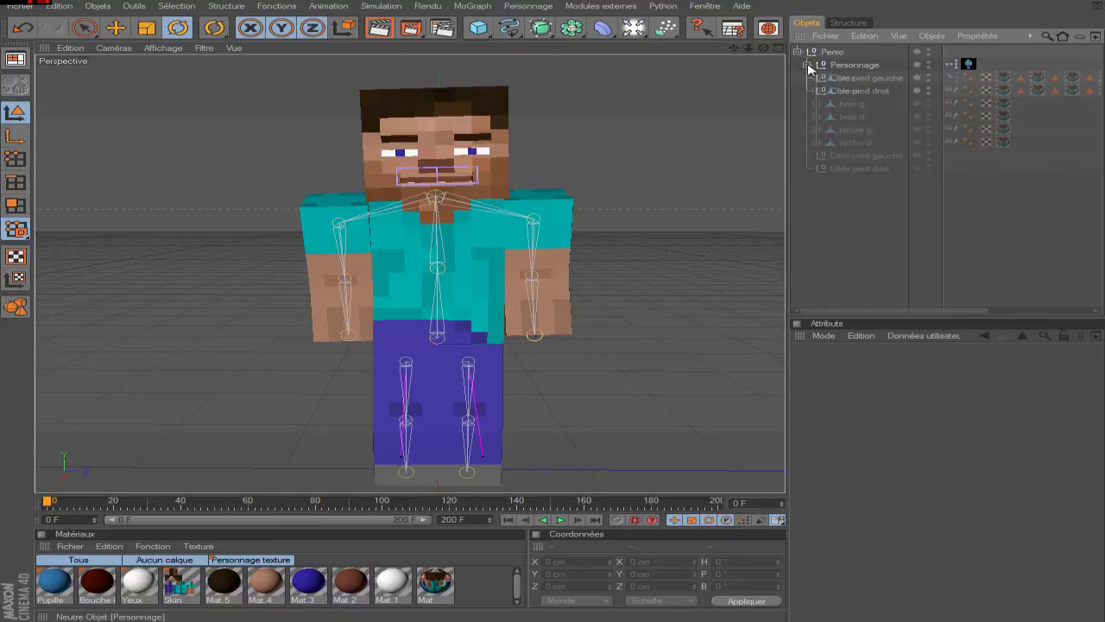
{"action": "left_click", "coordinate": [853, 65]}
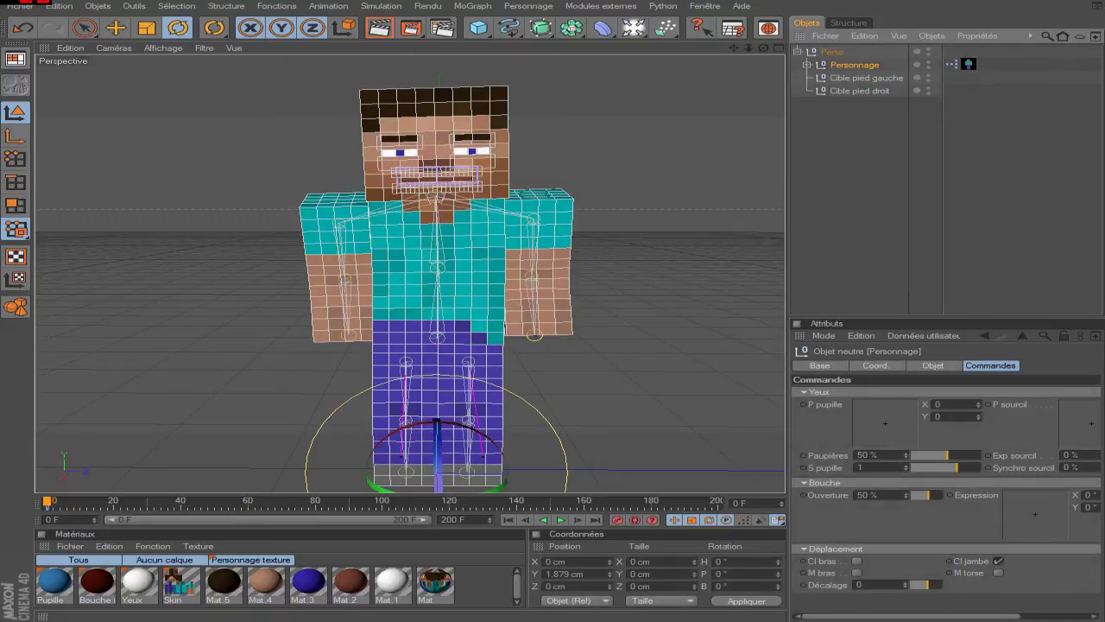
- Toggle arm IK (Cl bras) on and off and turn leg IK (Cl jambe) off
{"action": "left_click", "coordinate": [856, 561]}
{"action": "left_click_drag", "start_coordinate": [763, 48], "coordinate": [734, 53]}
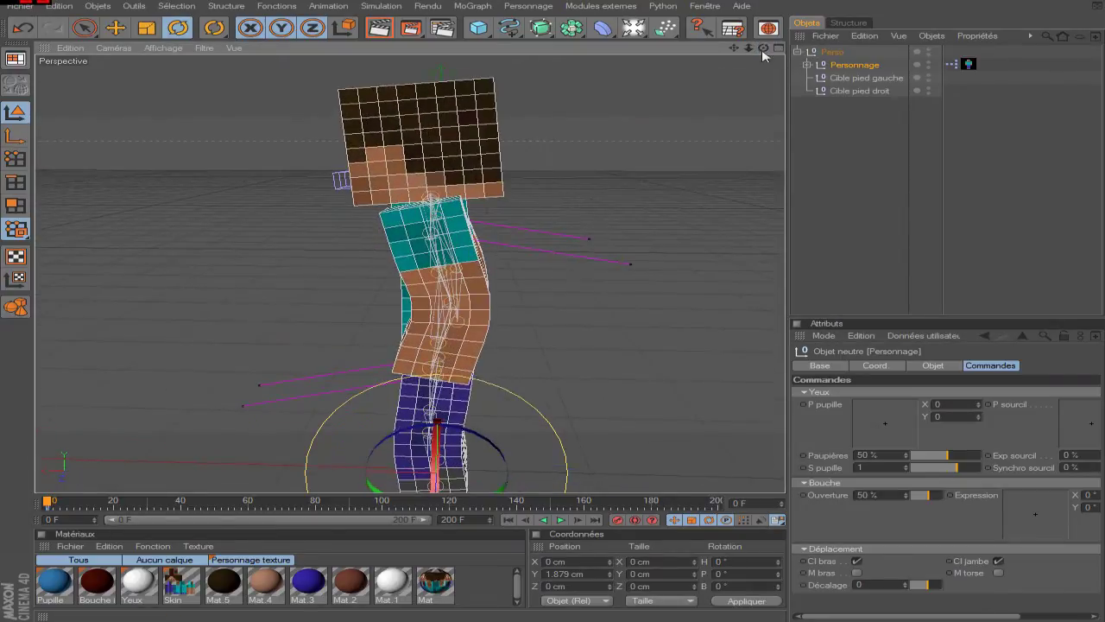
{"action": "left_click", "coordinate": [860, 562]}
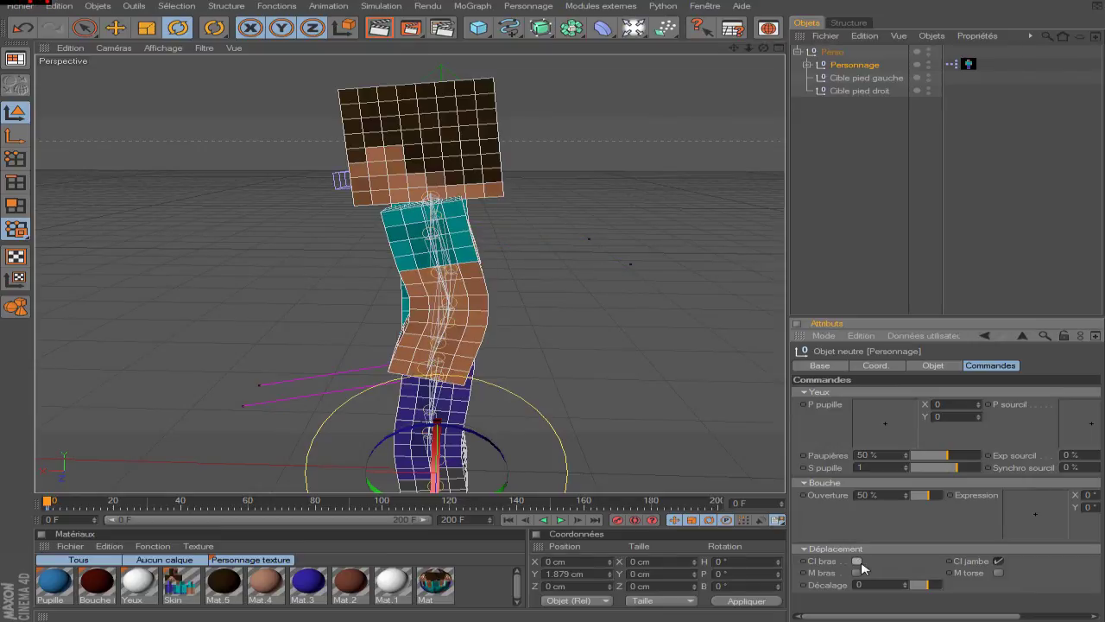
{"action": "left_click", "coordinate": [998, 561]}
{"action": "mouse_move", "coordinate": [764, 49]}
{"action": "left_mouse_down"}
{"action": "mouse_move", "coordinate": [820, 50]}
{"action": "mouse_move", "coordinate": [773, 49]}
{"action": "left_mouse_up"}
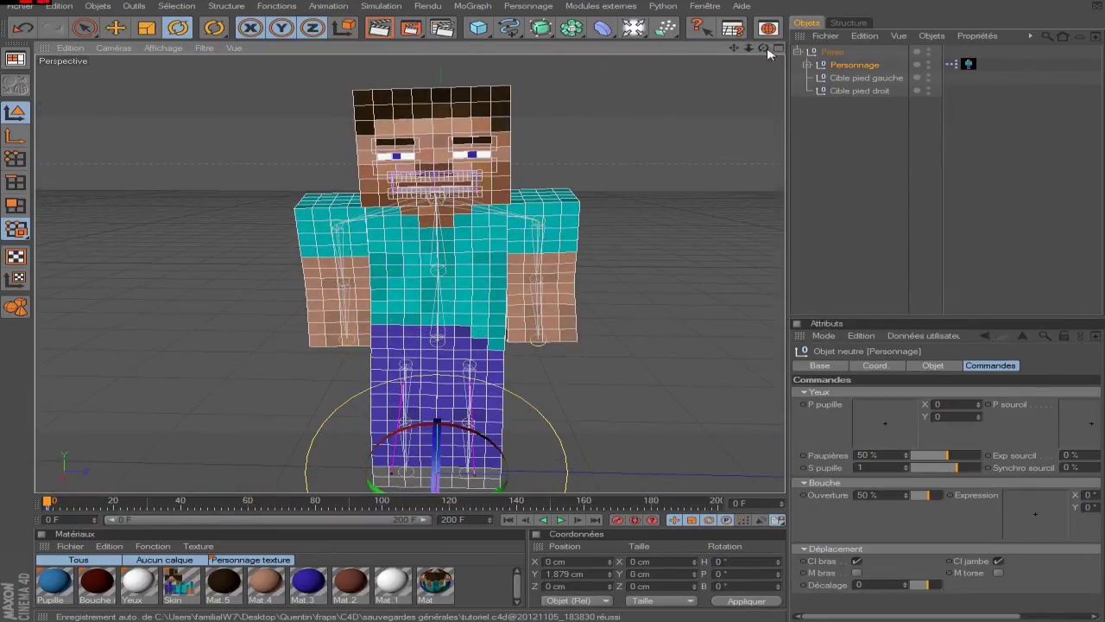
{"action": "left_click", "coordinate": [855, 562]}
{"action": "left_click_drag", "start_coordinate": [734, 47], "coordinate": [821, 505]}
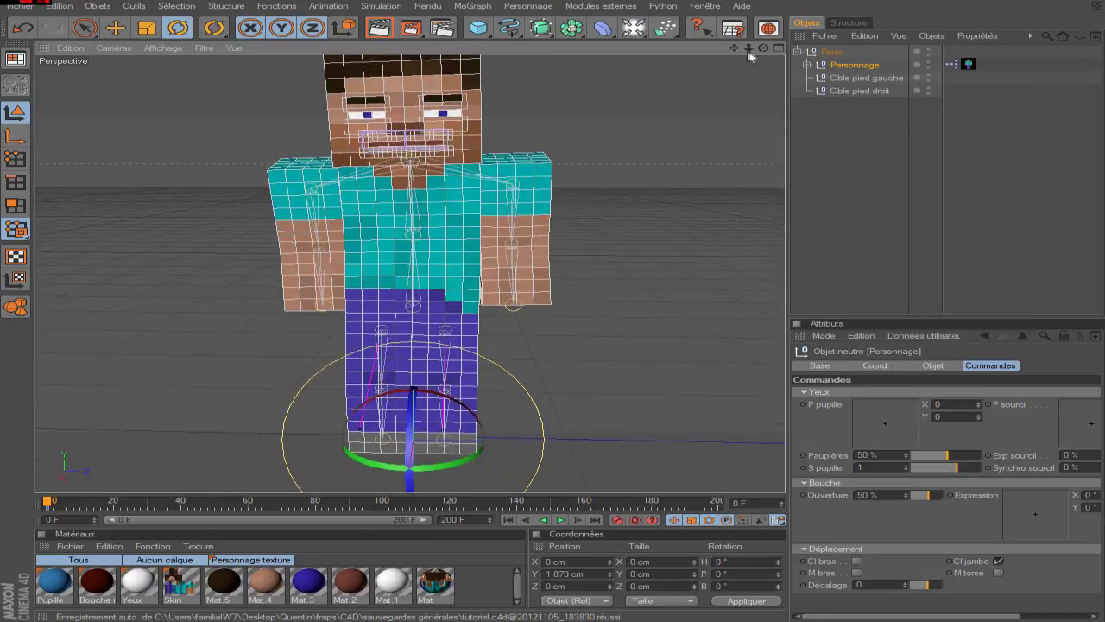
- Enable arm vibration (M bras) and play back to watch the arms sway
{"action": "left_click", "coordinate": [856, 572]}
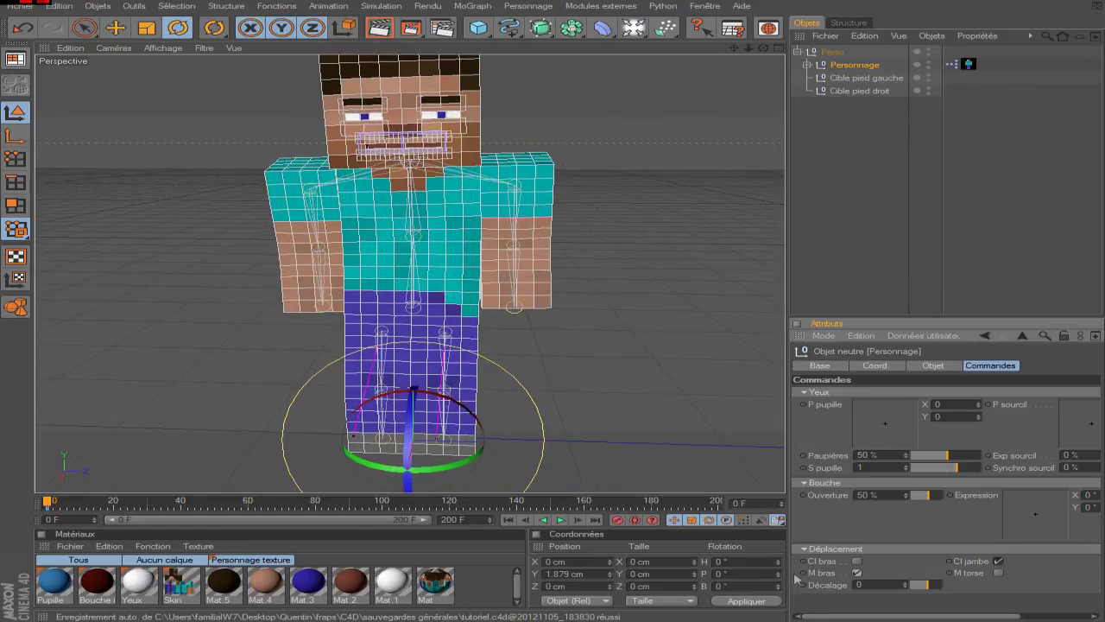
{"action": "left_click", "coordinate": [560, 519]}
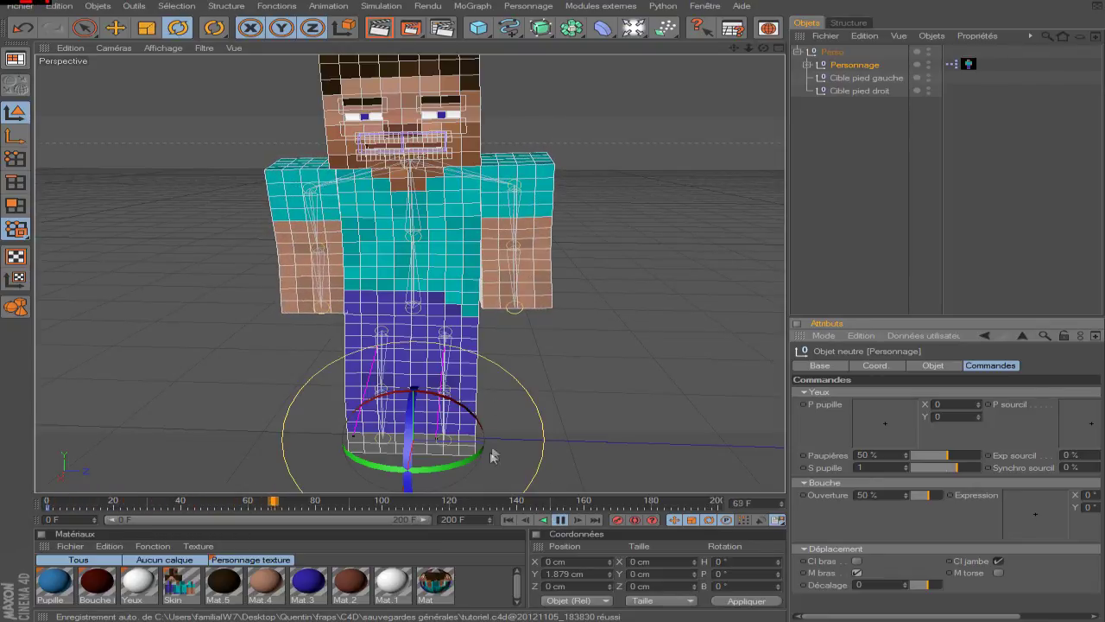
{"action": "left_click", "coordinate": [561, 519]}
{"action": "left_click", "coordinate": [508, 519]}
- Enable torso vibration (M torse), preview the sway, then switch it off and deselect
{"action": "left_click", "coordinate": [998, 572]}
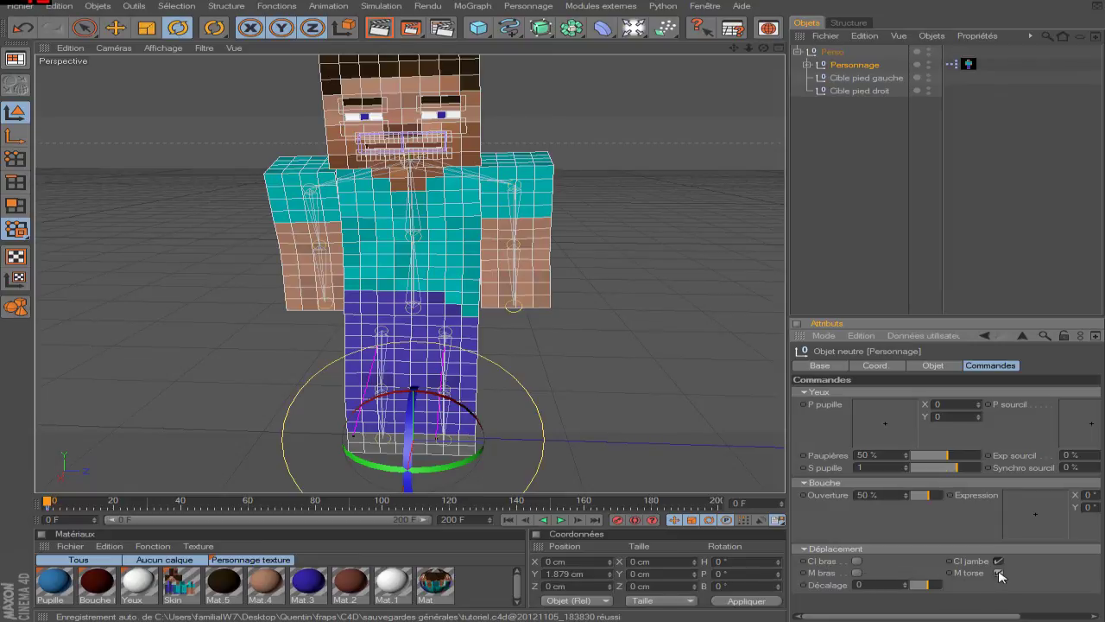
{"action": "left_click", "coordinate": [558, 519]}
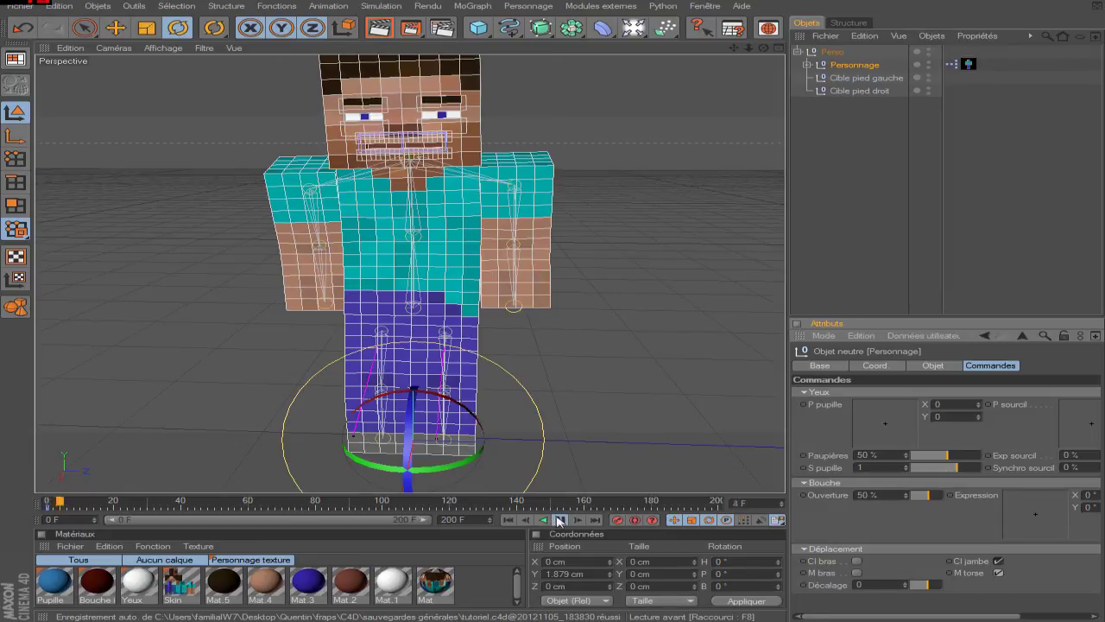
{"action": "left_click", "coordinate": [560, 519]}
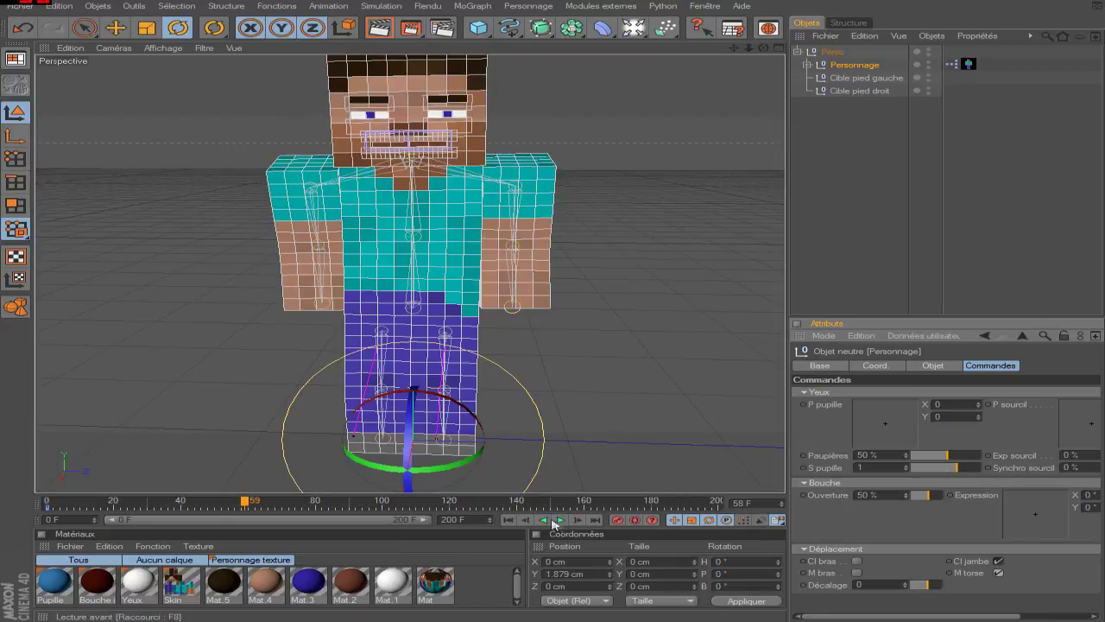
{"action": "left_click", "coordinate": [508, 519]}
{"action": "left_click", "coordinate": [997, 572]}
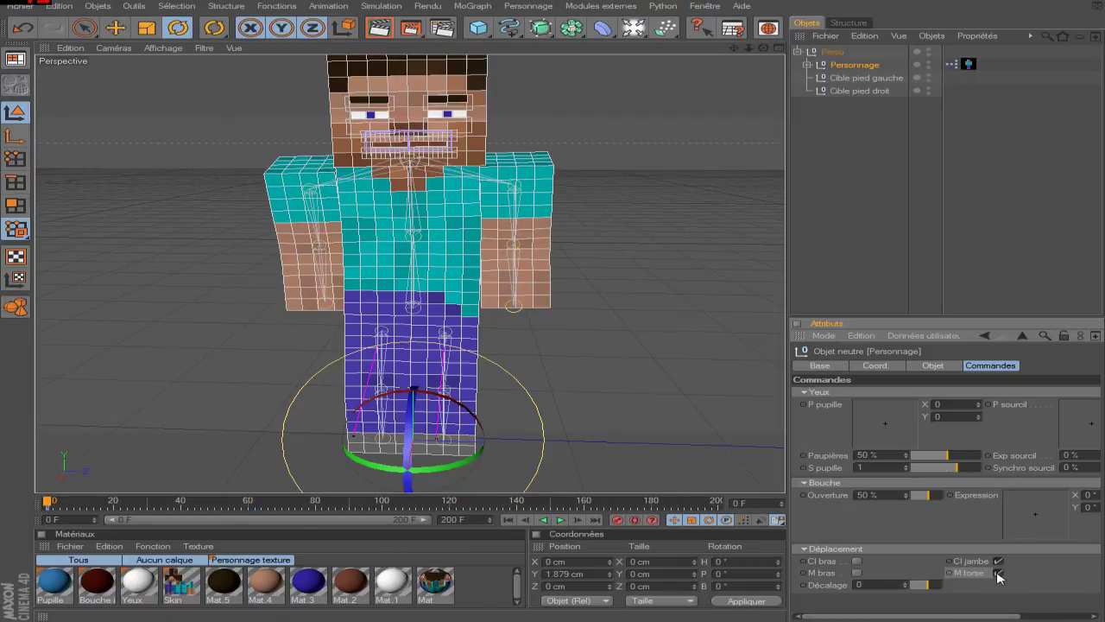
{"action": "left_click", "coordinate": [848, 243]}
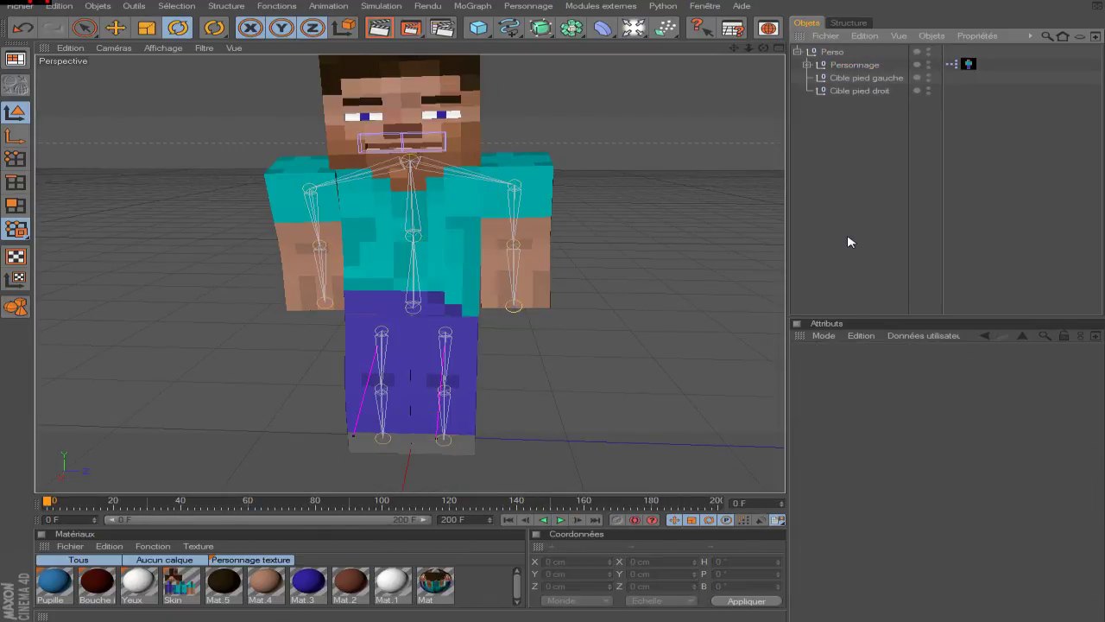